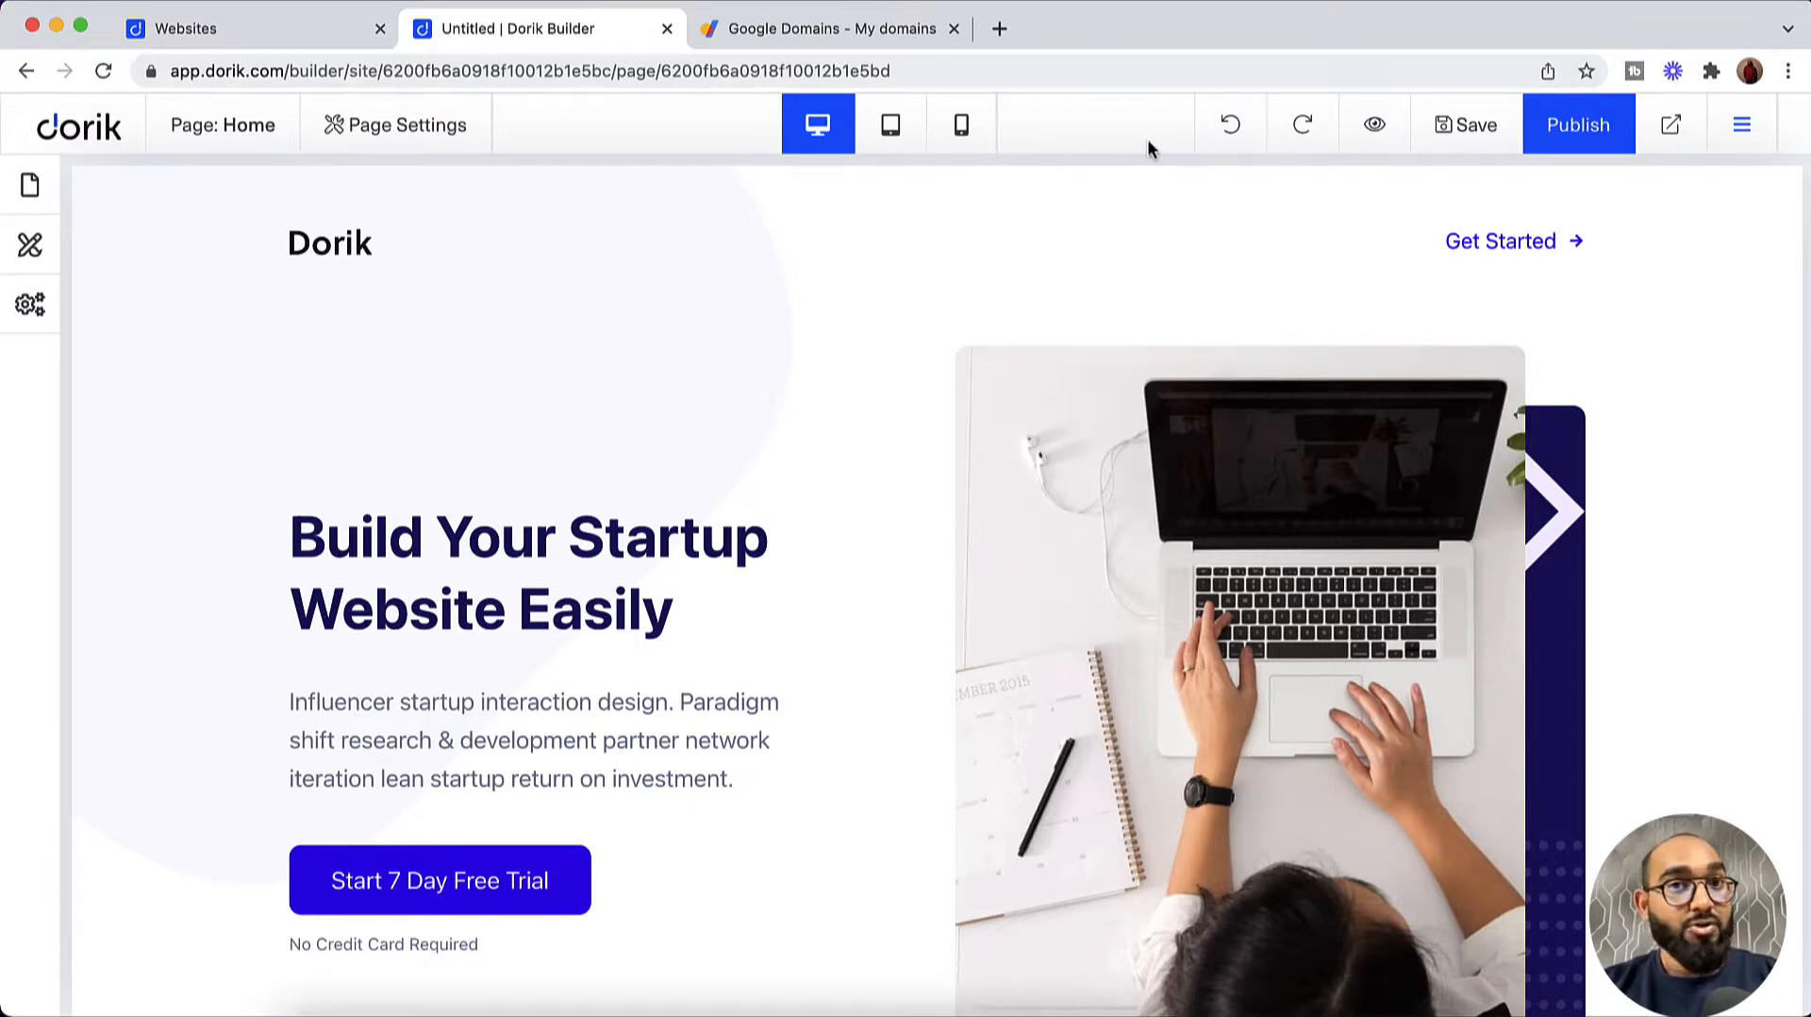
Step: Start publishing the site with a custom domain as its URL and review the required DNS records
left_click(1574, 135)
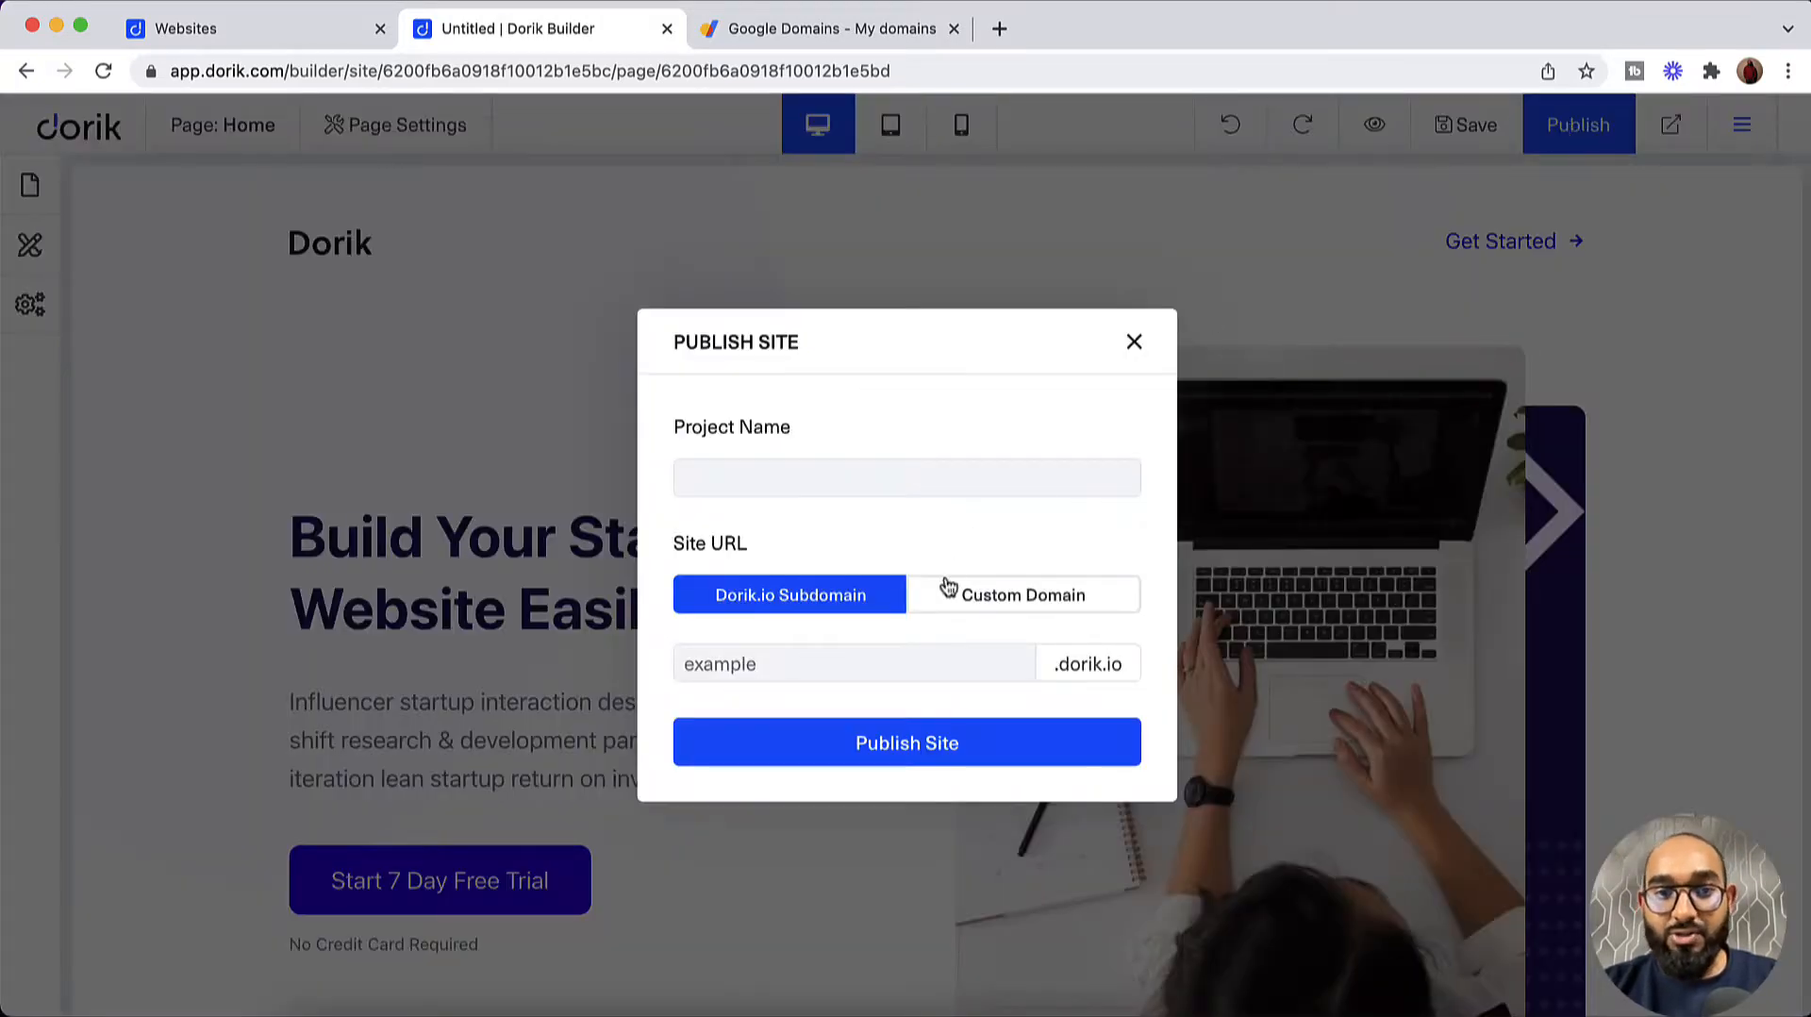
left_click(1117, 594)
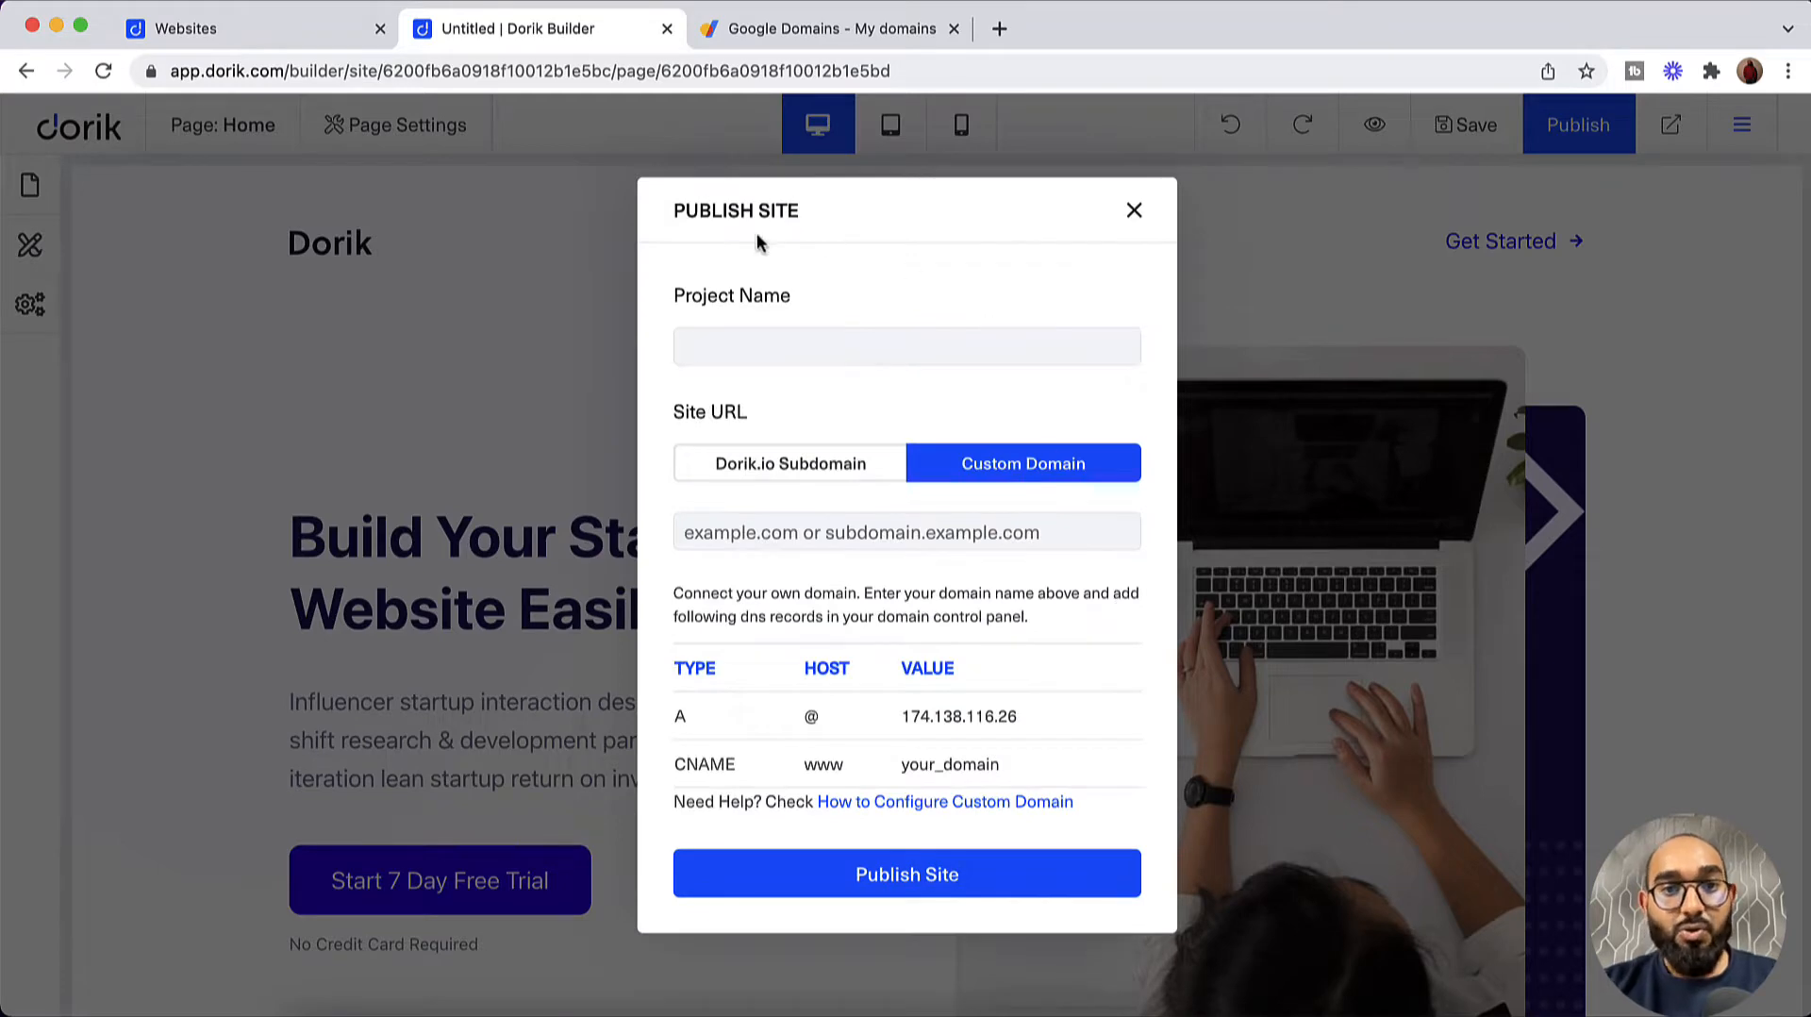
left_click(817, 351)
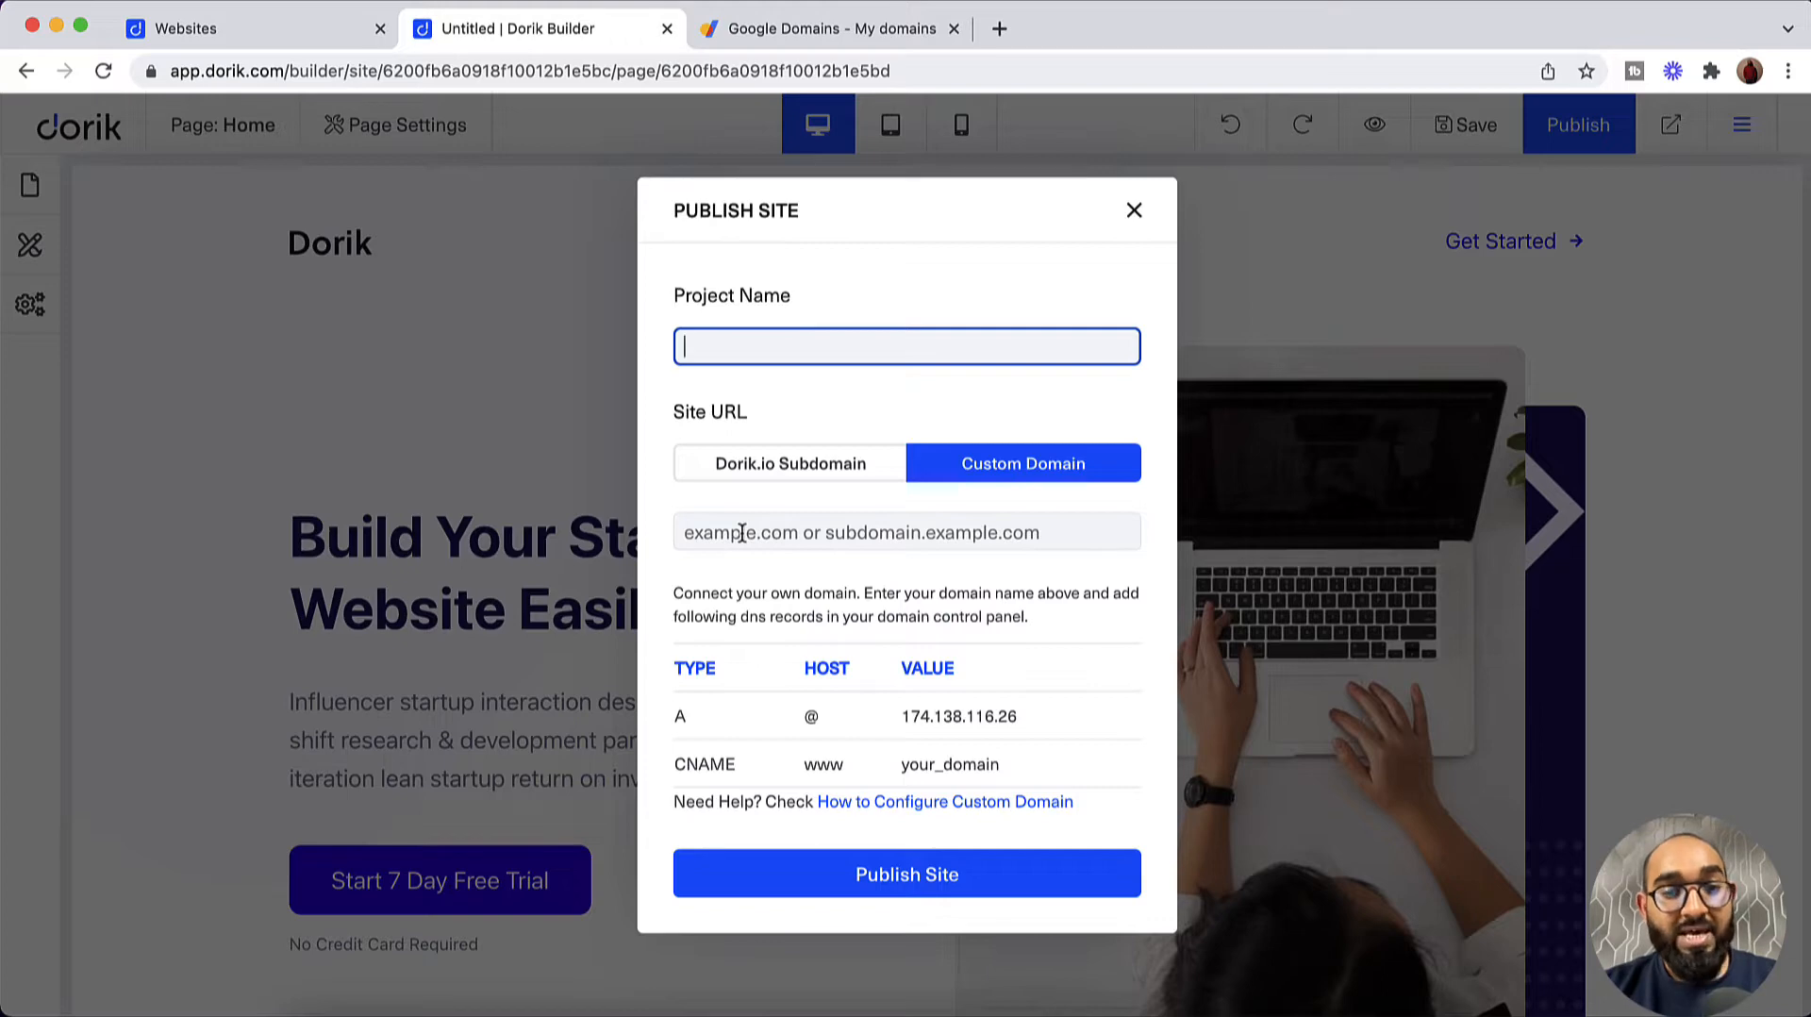
left_click_drag(675, 728, 1011, 766)
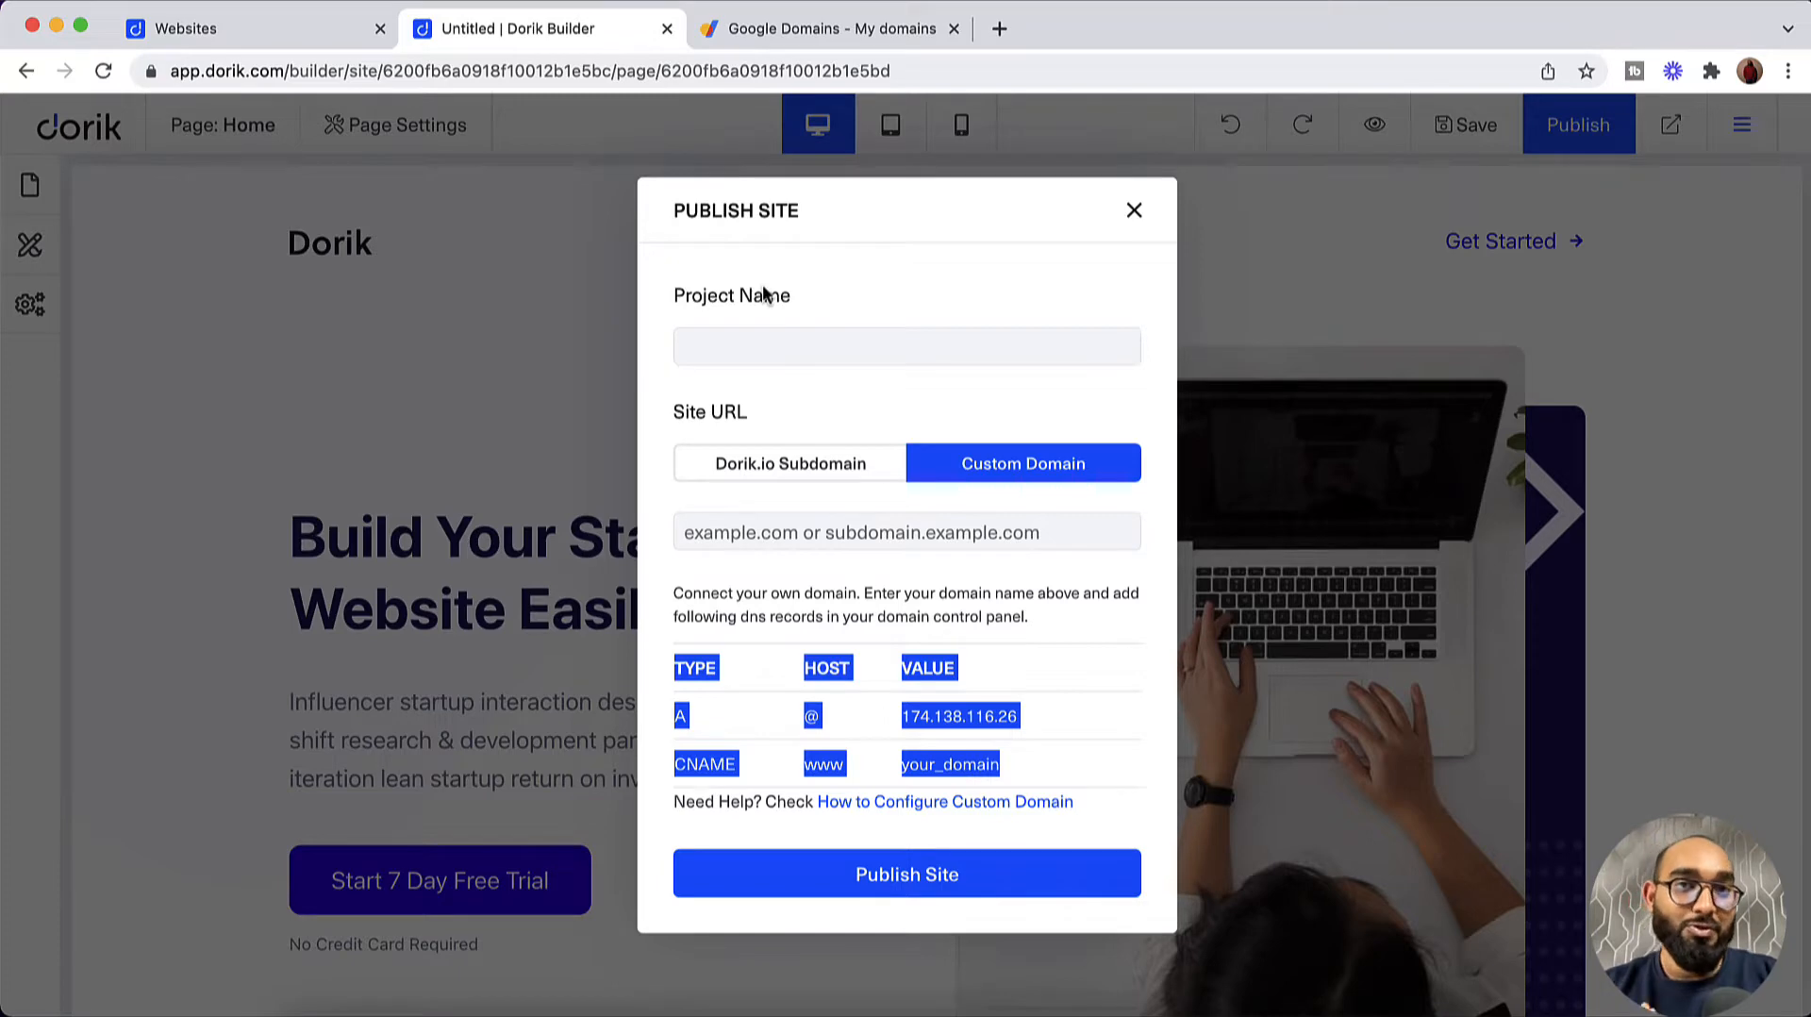
Step: Choose the custom domain option in the ServiceX site's settings, clear its domain, and close the dashboard without saving
left_click(319, 32)
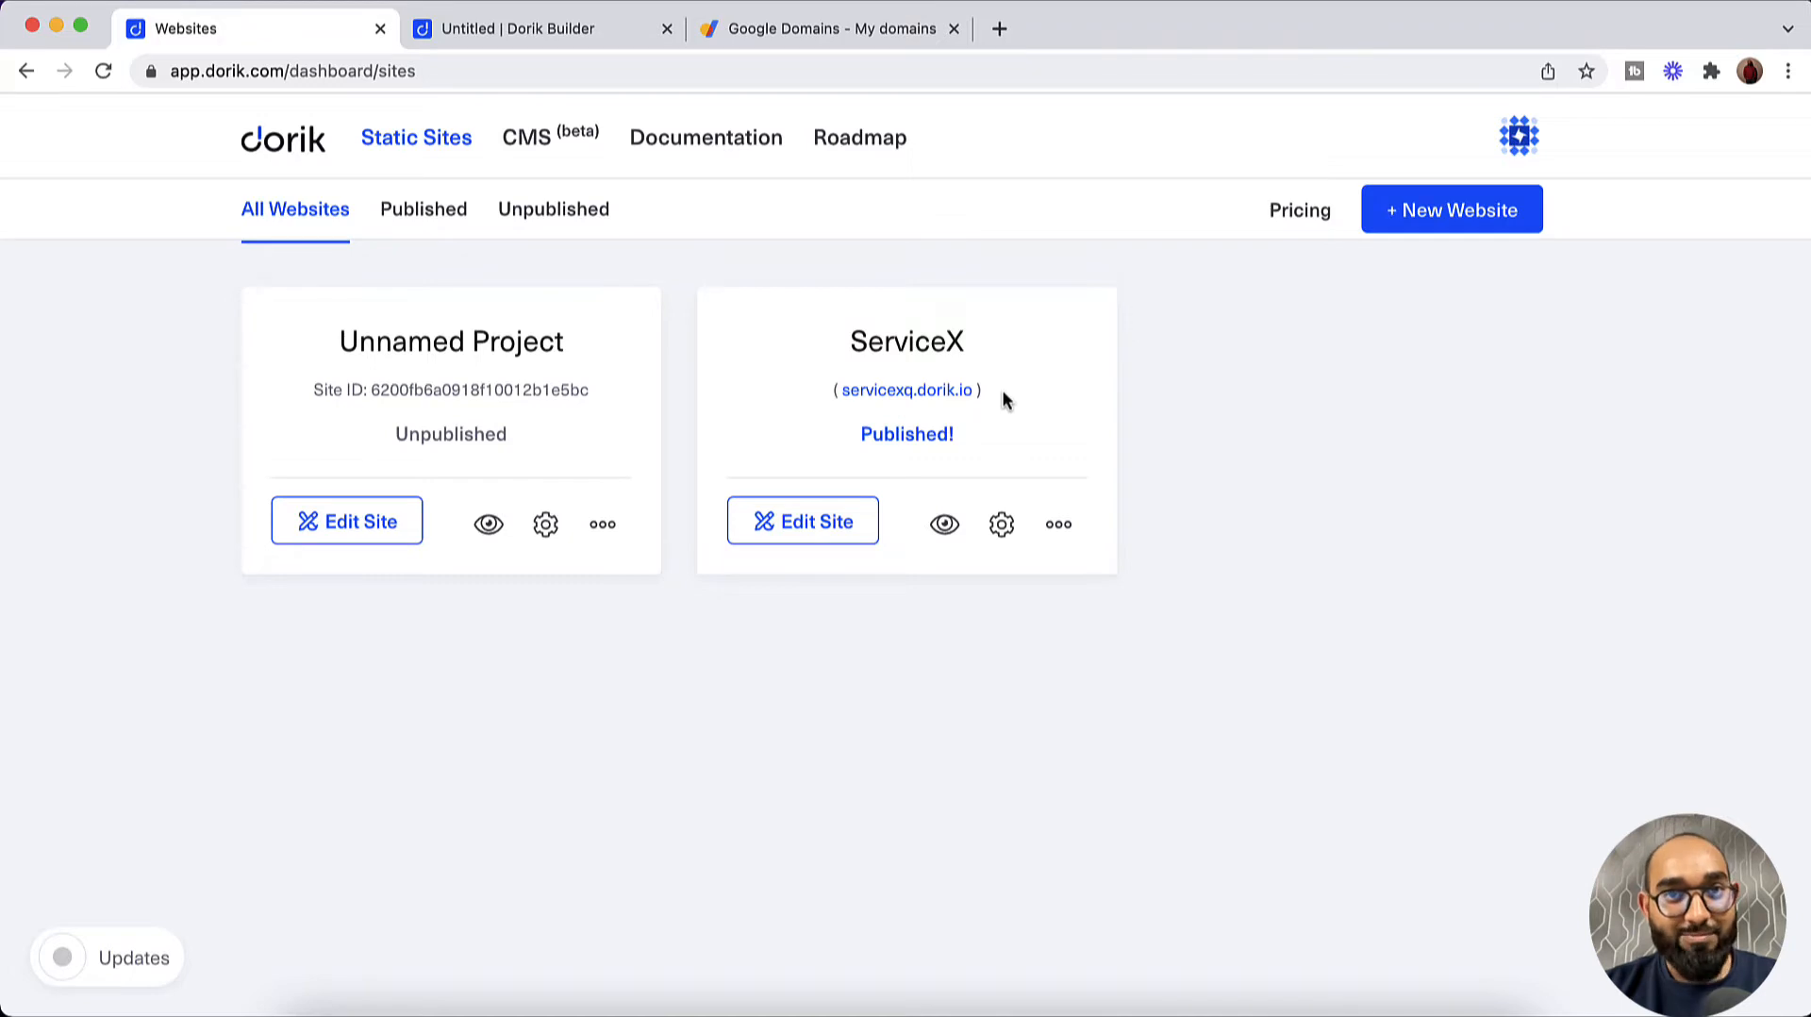
left_click(1004, 526)
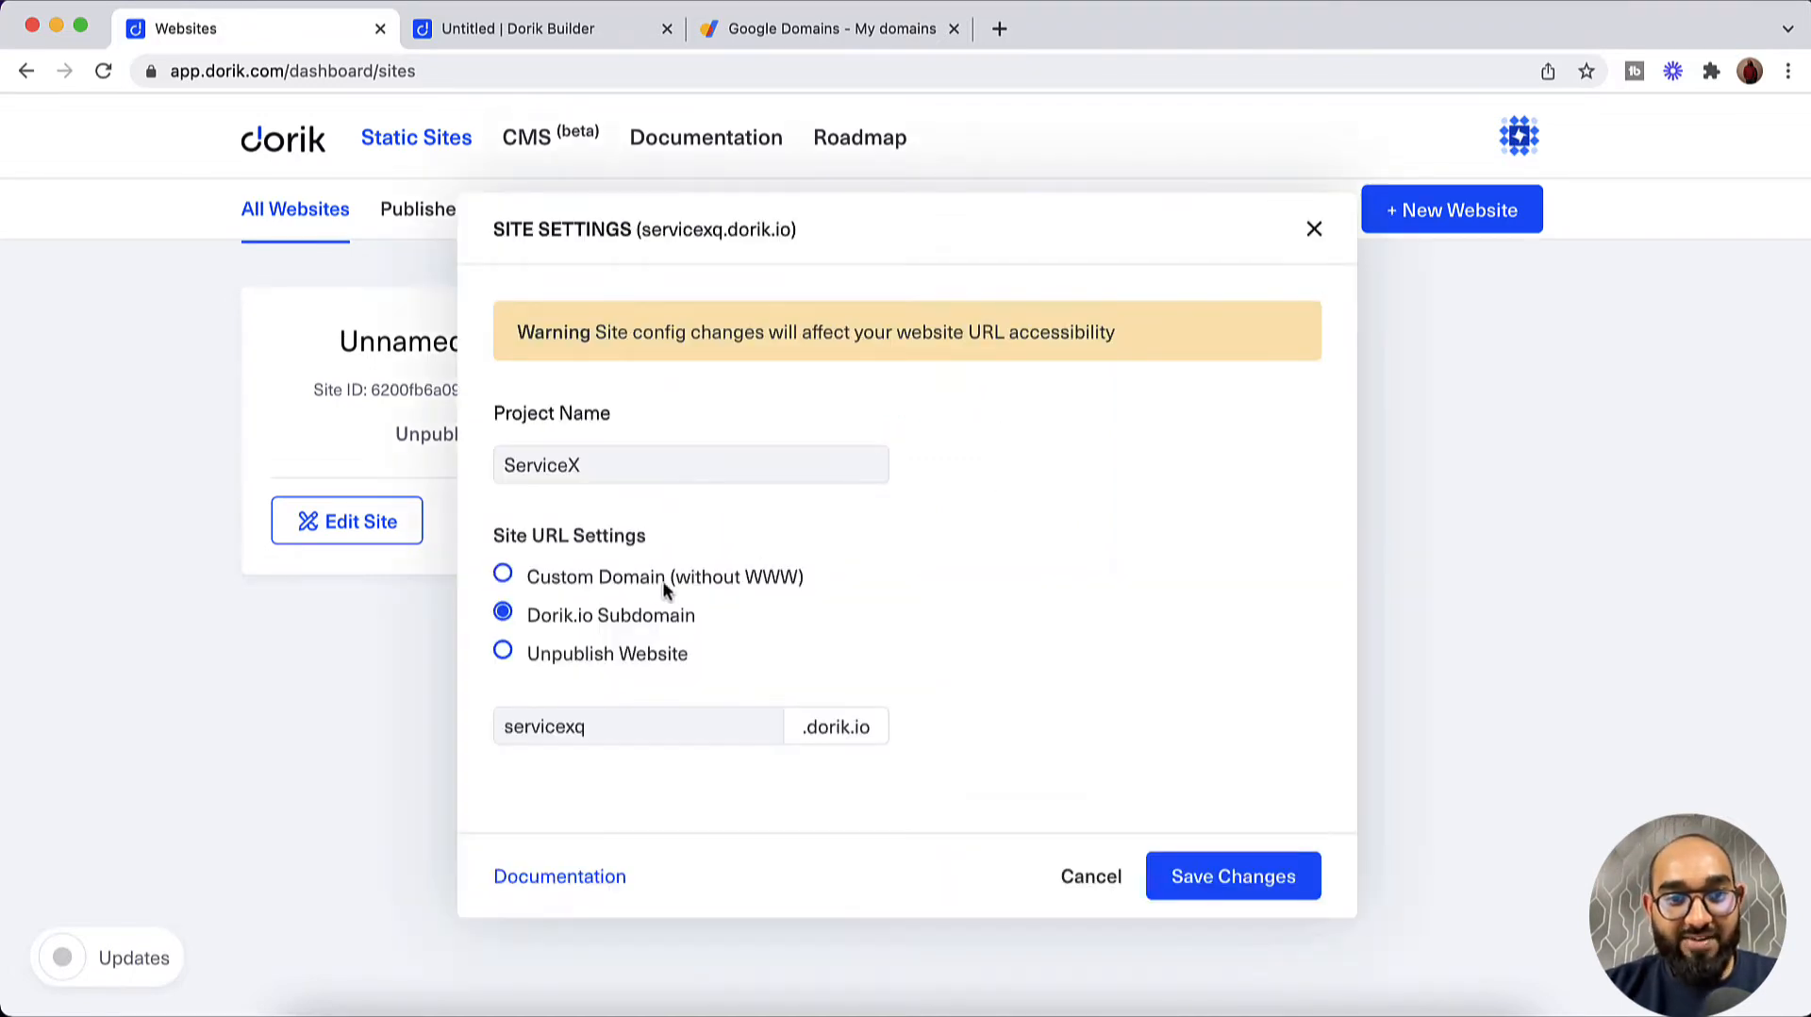
left_click(630, 579)
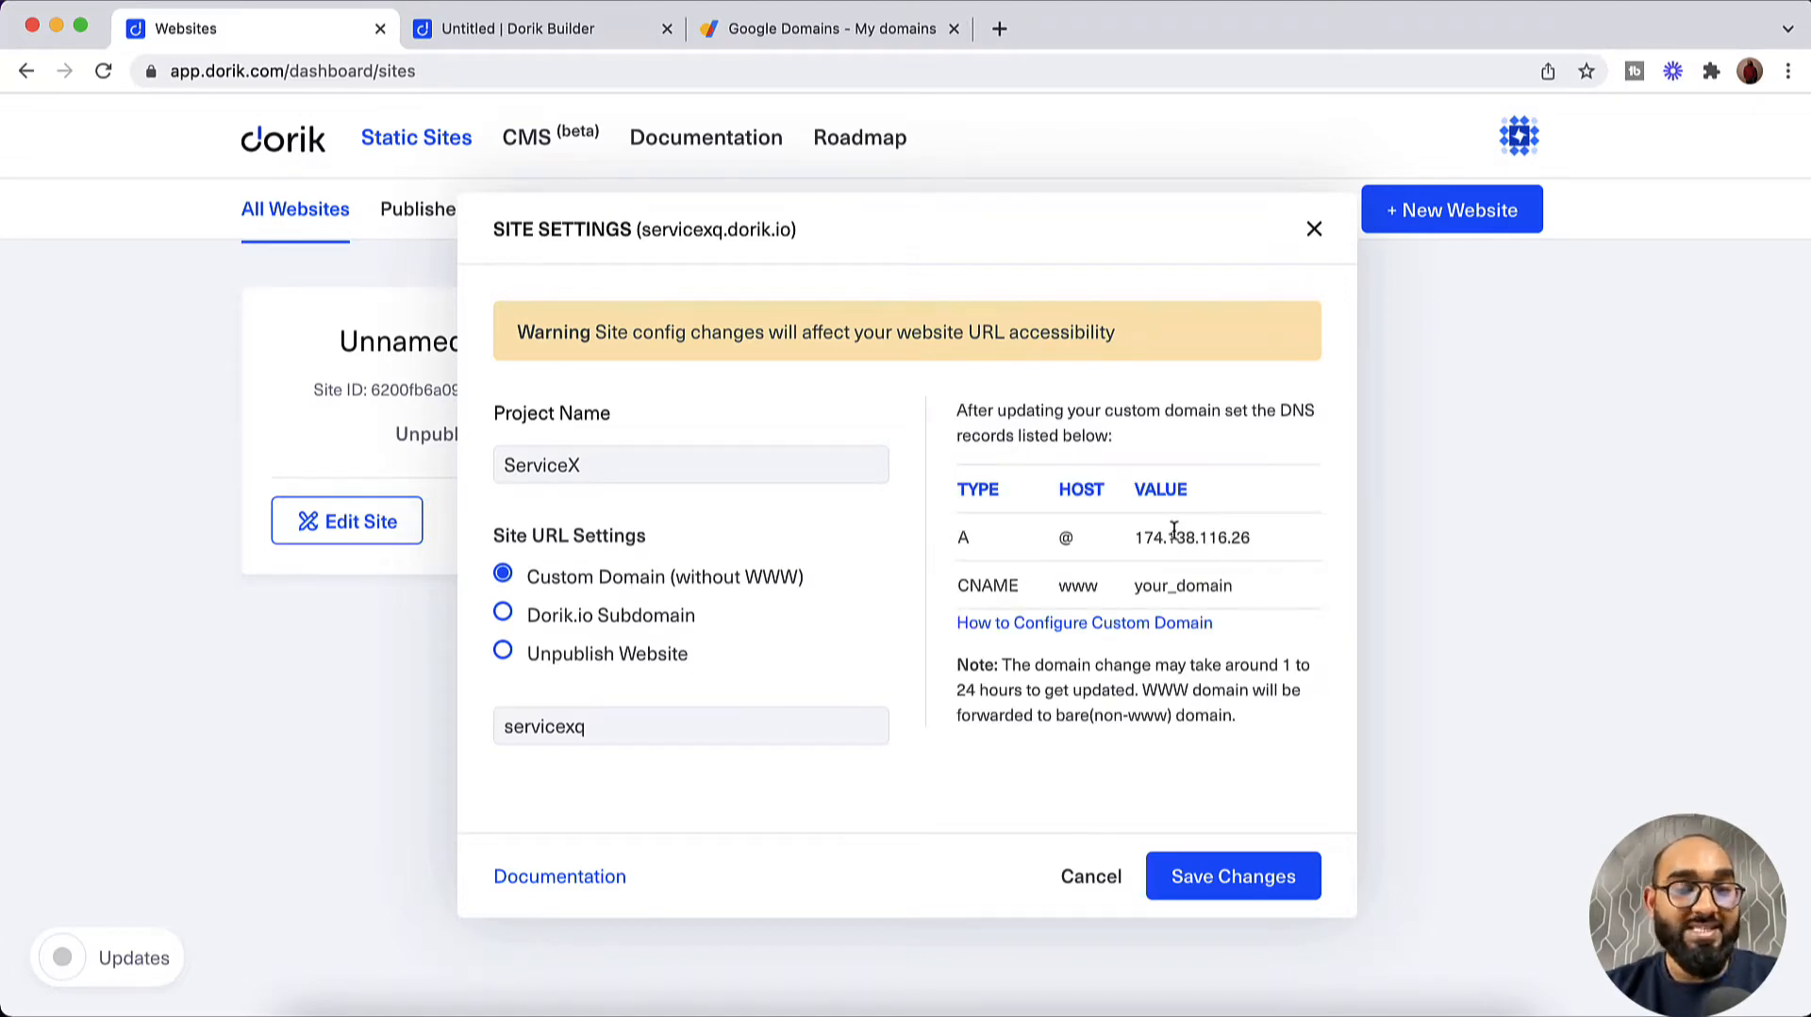
double_click(538, 730)
key("BackSpace")
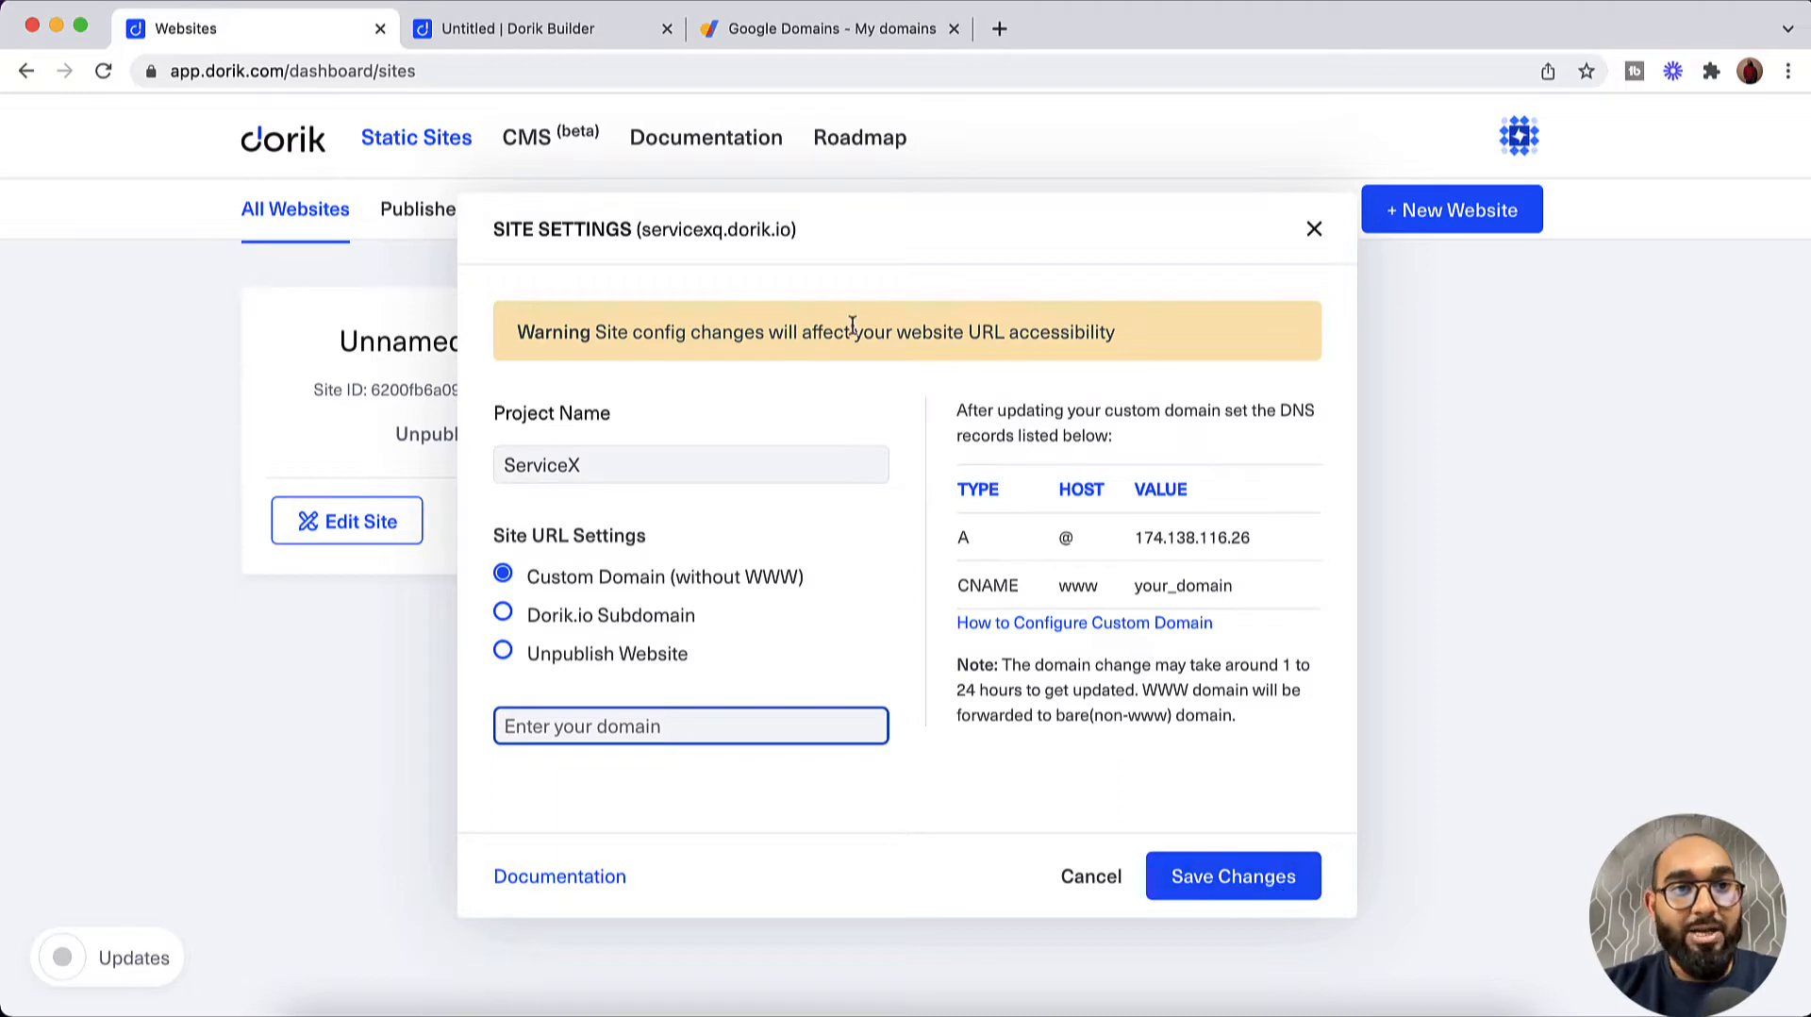
left_click(380, 29)
Step: Name the project "Dorik and Google Domain Connection" in the site's publish settings
left_click(809, 310)
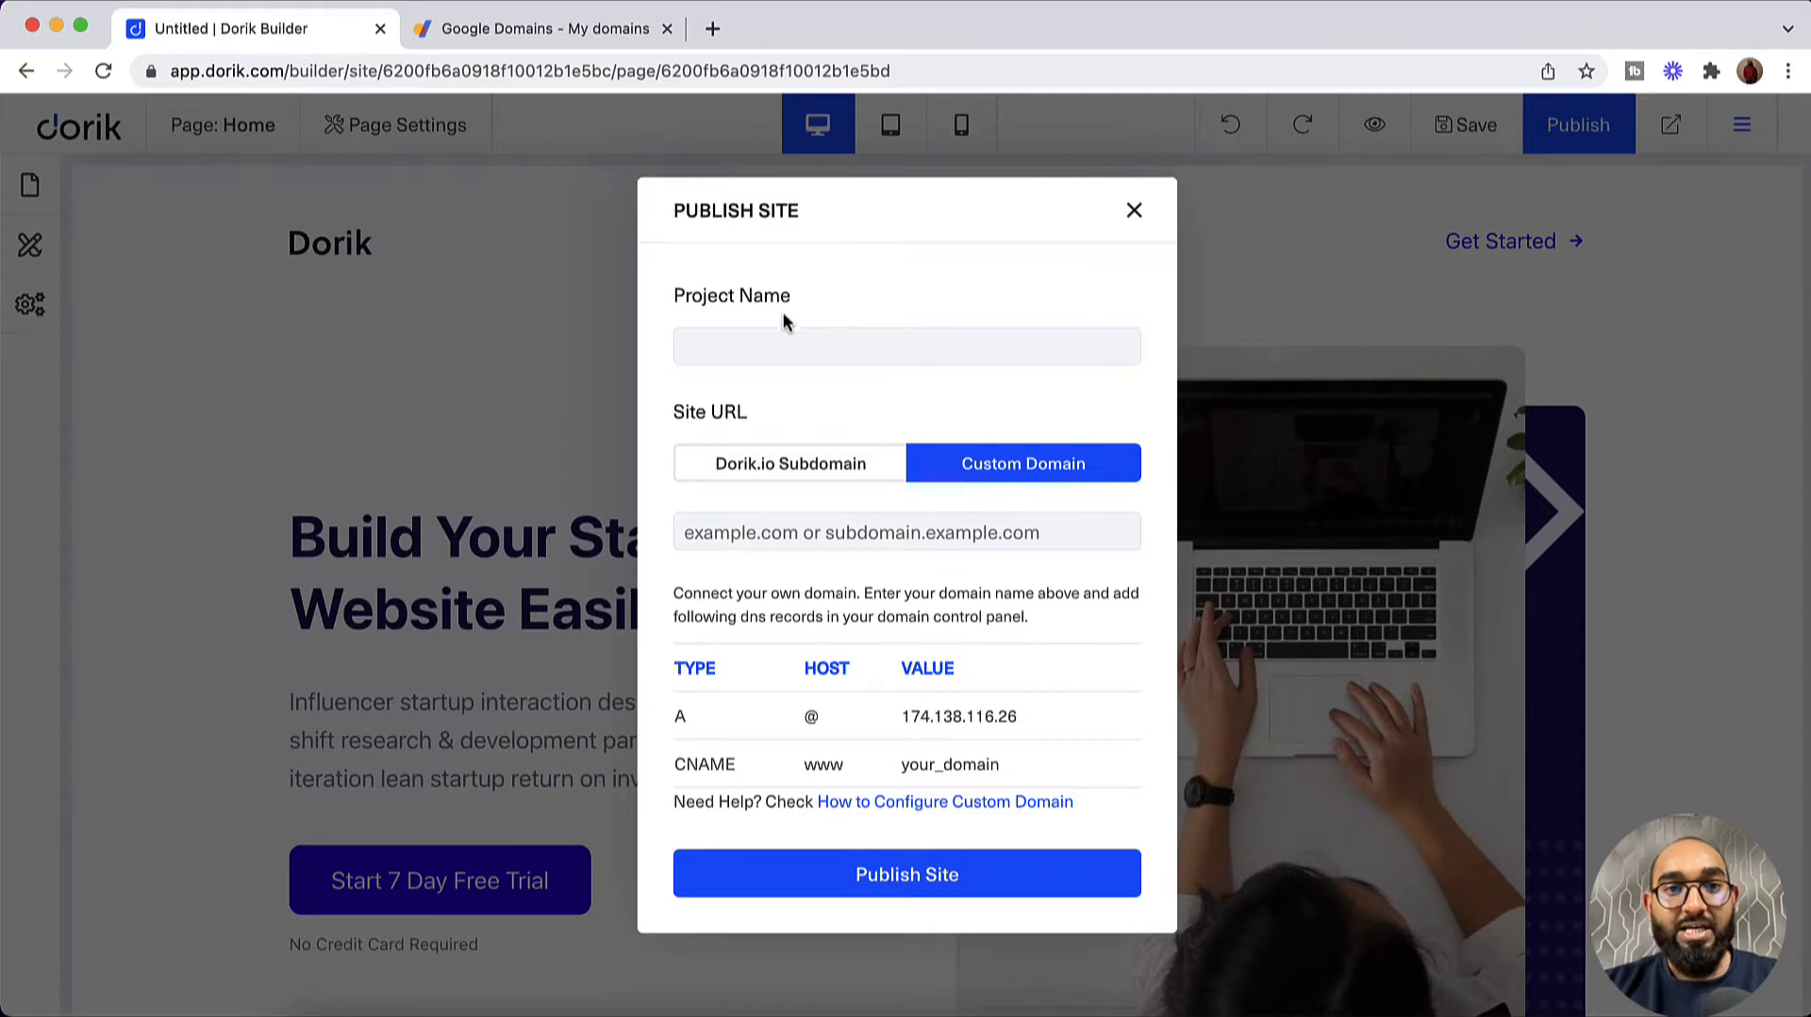
left_click(700, 336)
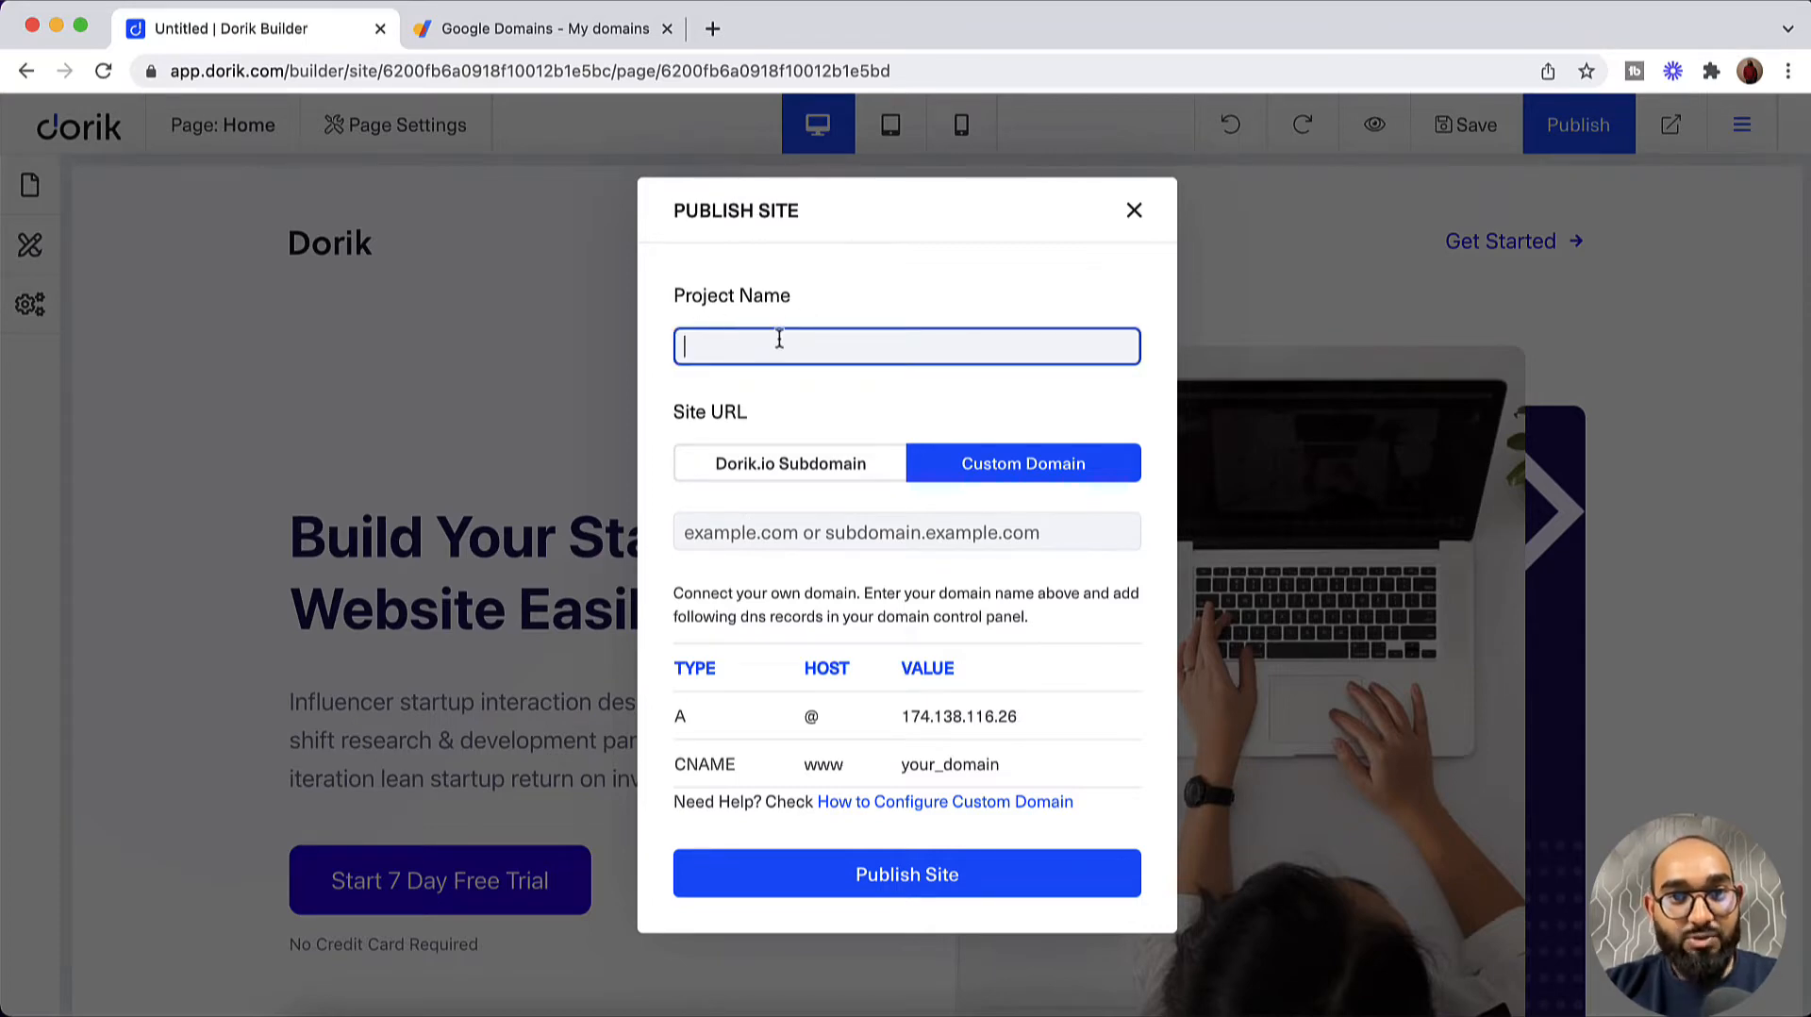
type("Dori")
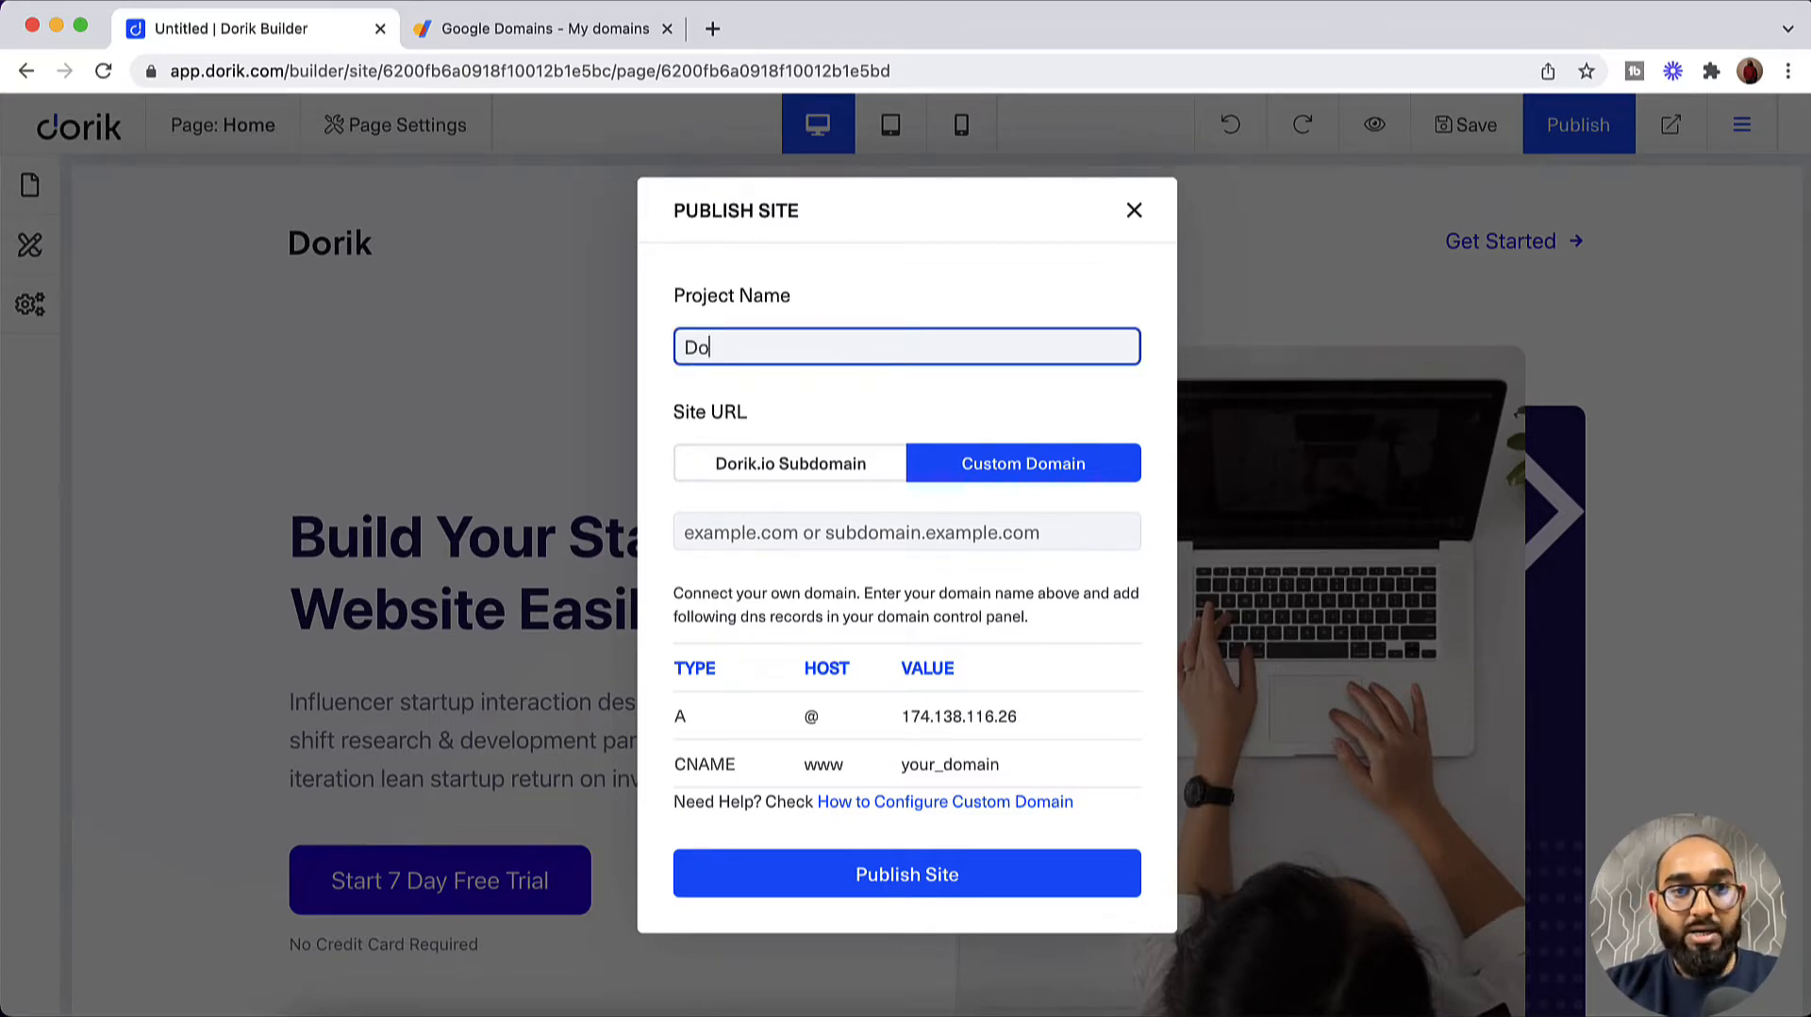
type("k and Go")
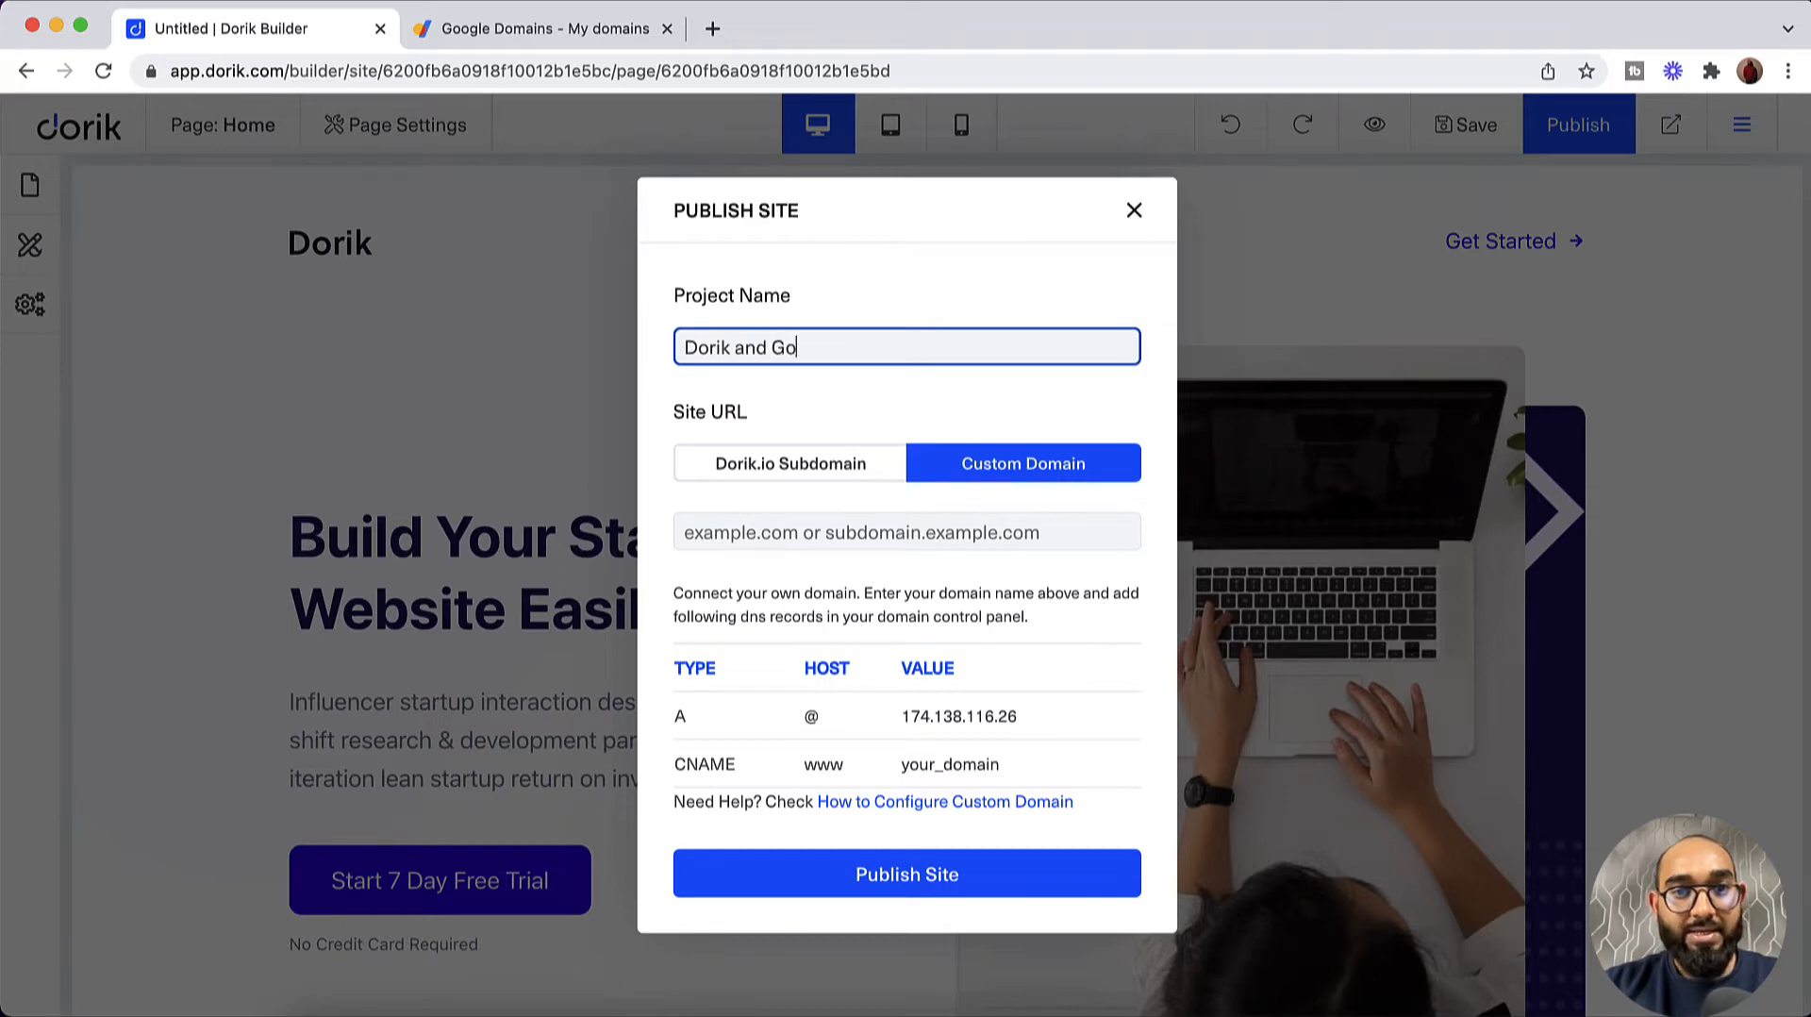
type("ogle Domain Coone")
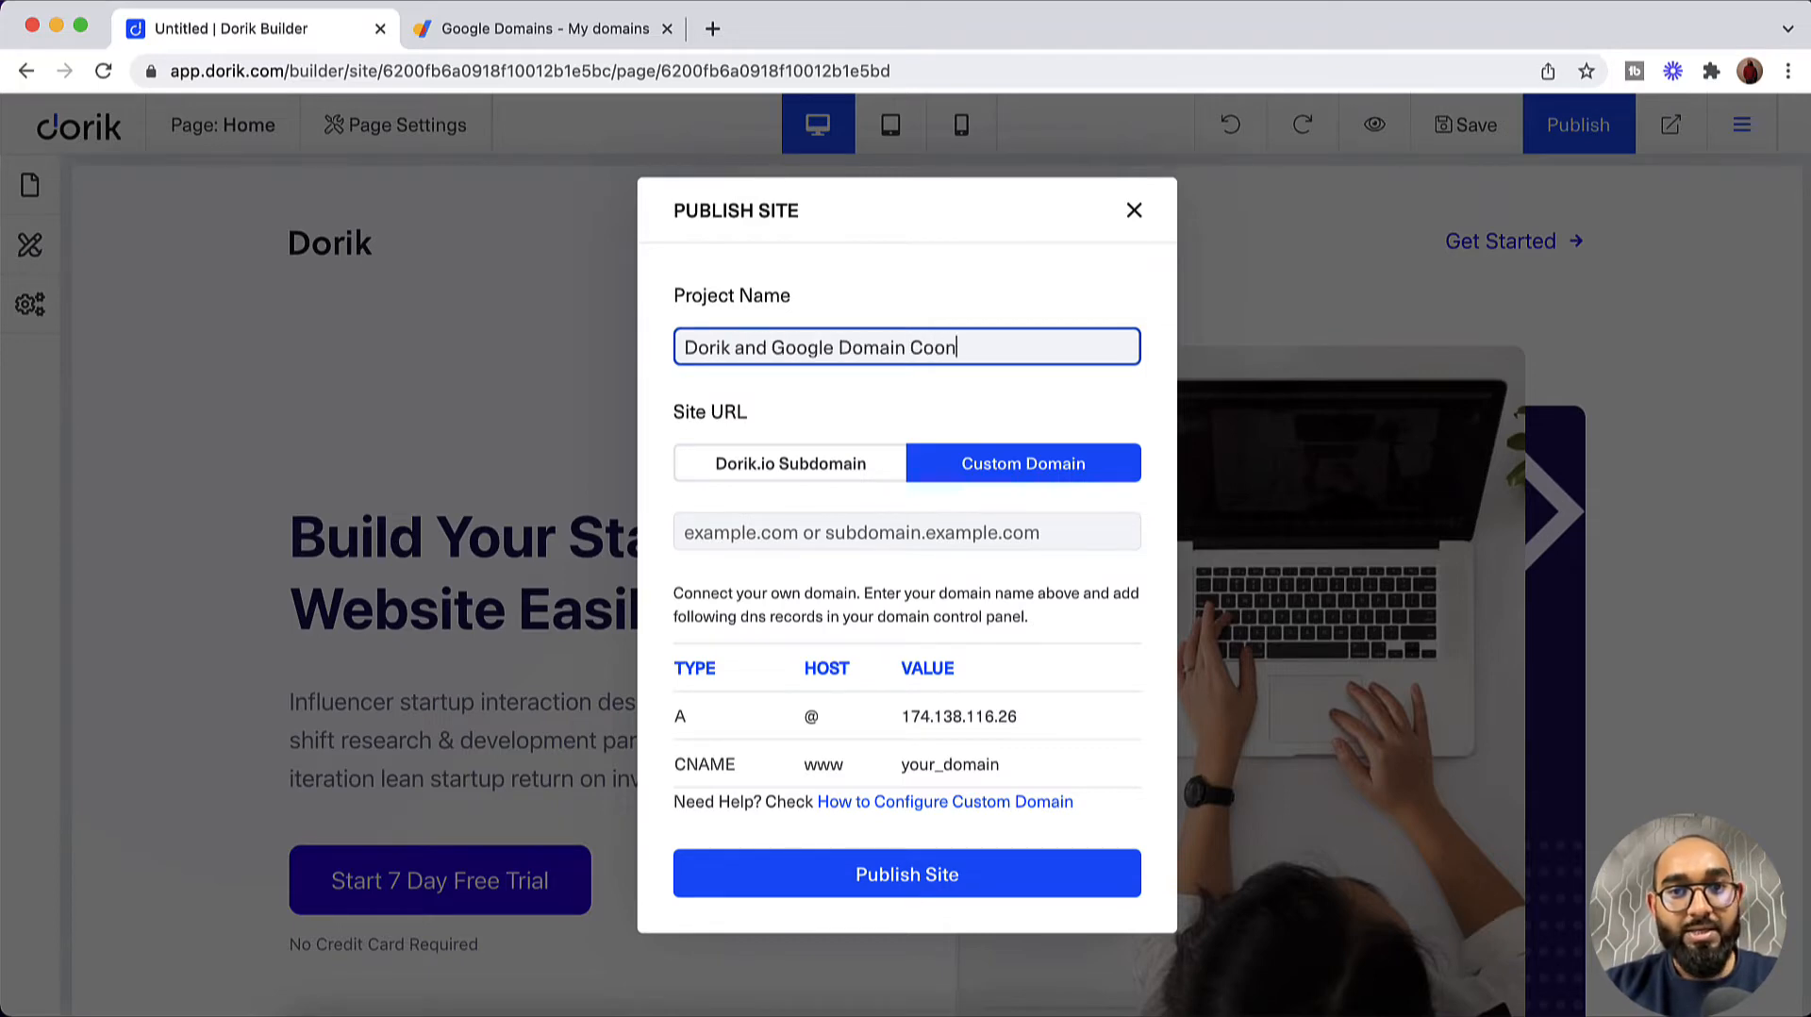
key("BackSpace")
key("BackSpace")
key("BackSpace")
type("nnection")
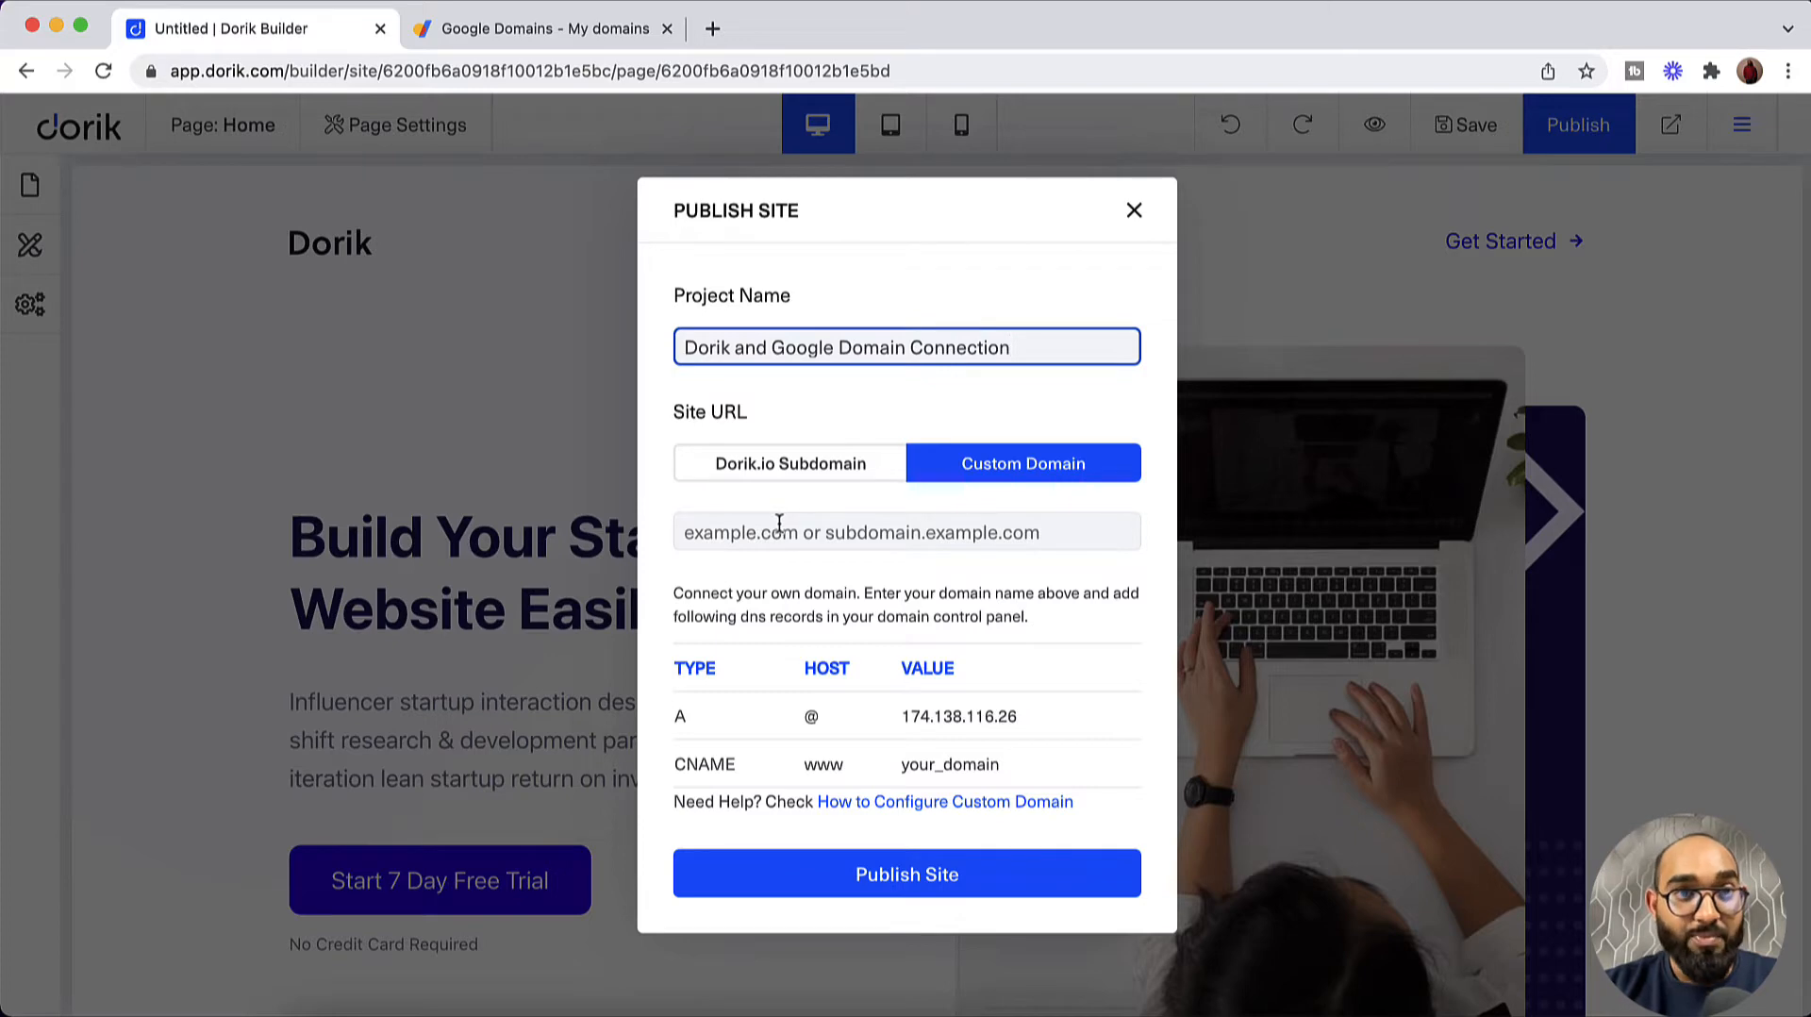
Step: Copy the domain name dorik.page from Google Domains and enter it as the custom domain in Dorik's publish settings
left_click(564, 29)
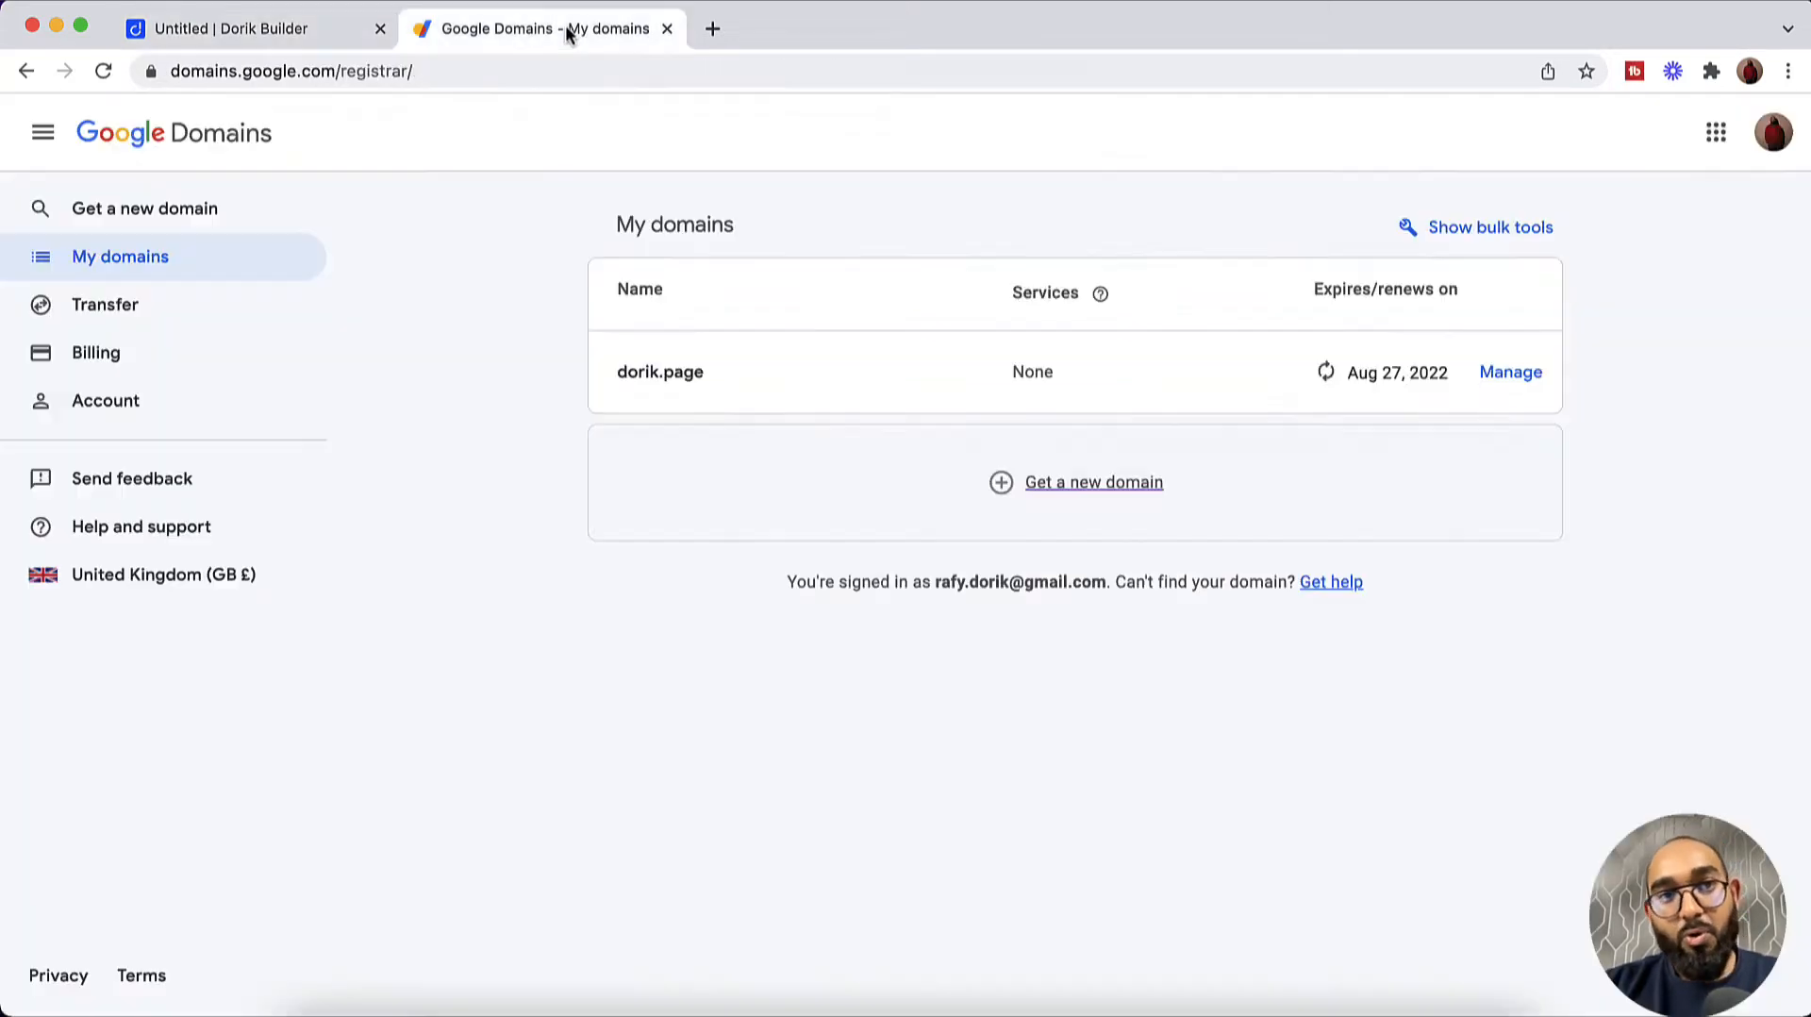
left_click_drag(733, 373, 617, 374)
right_click(619, 378)
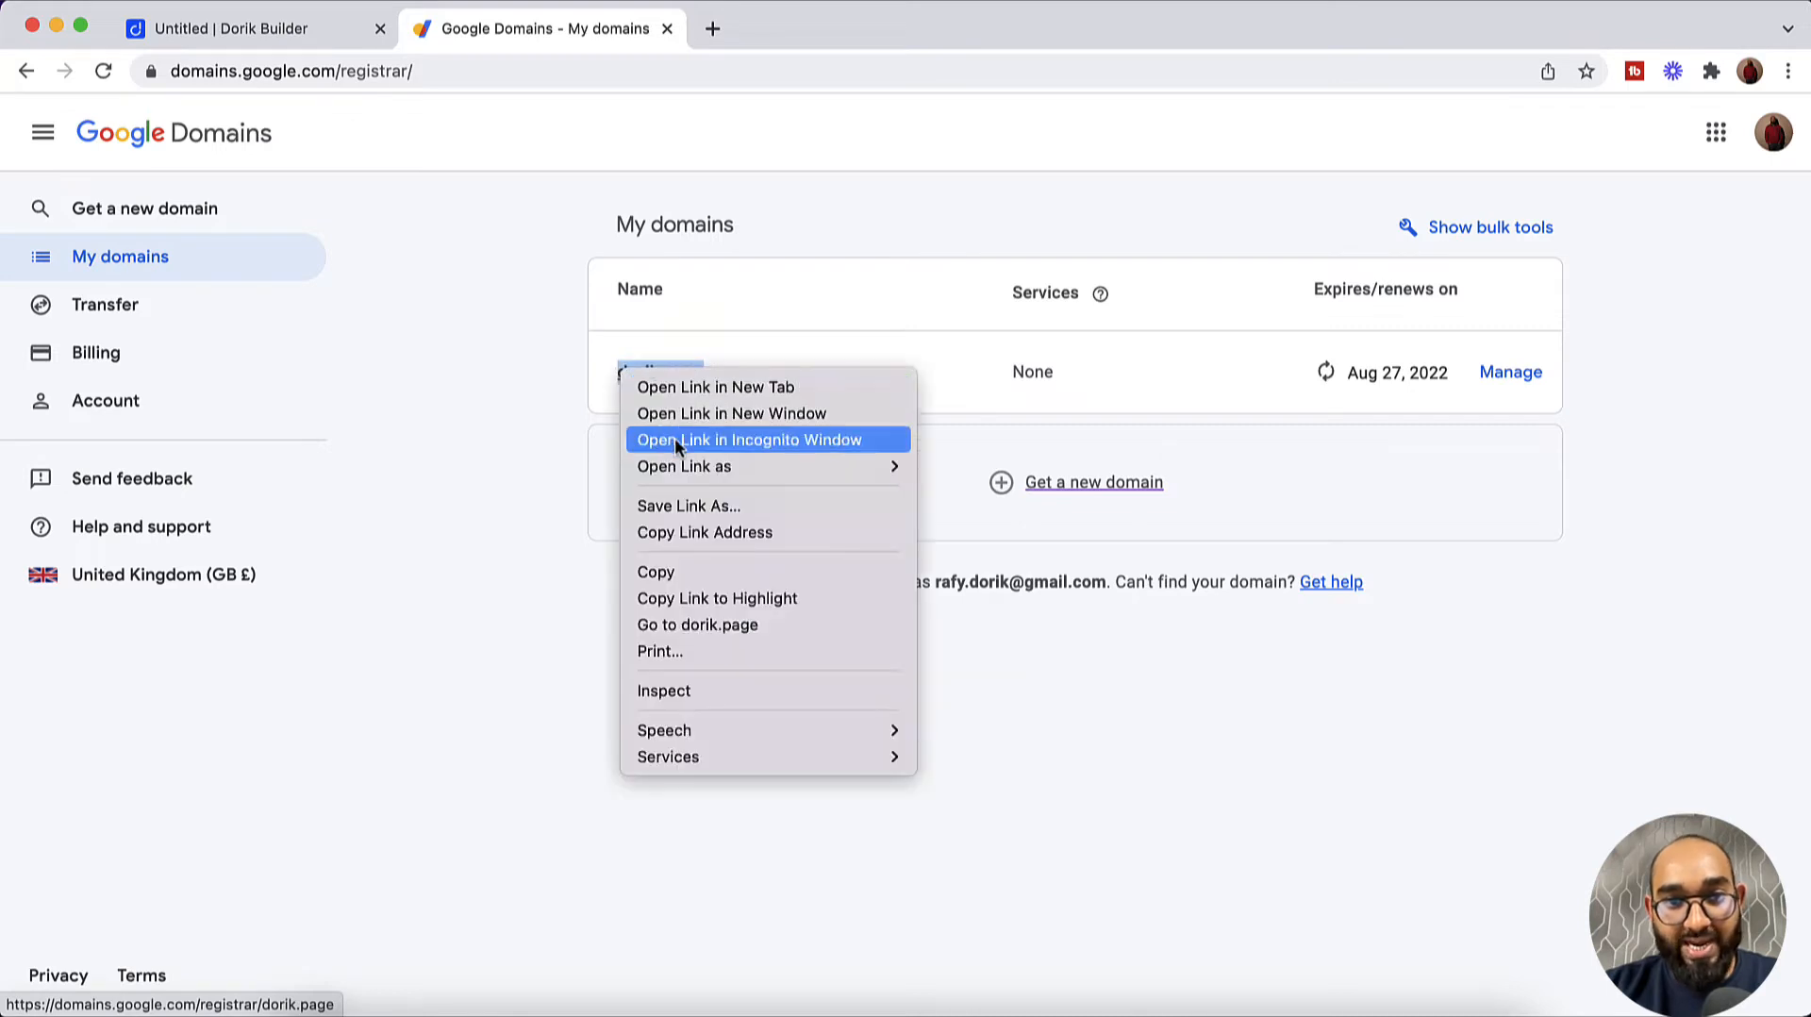
left_click(661, 571)
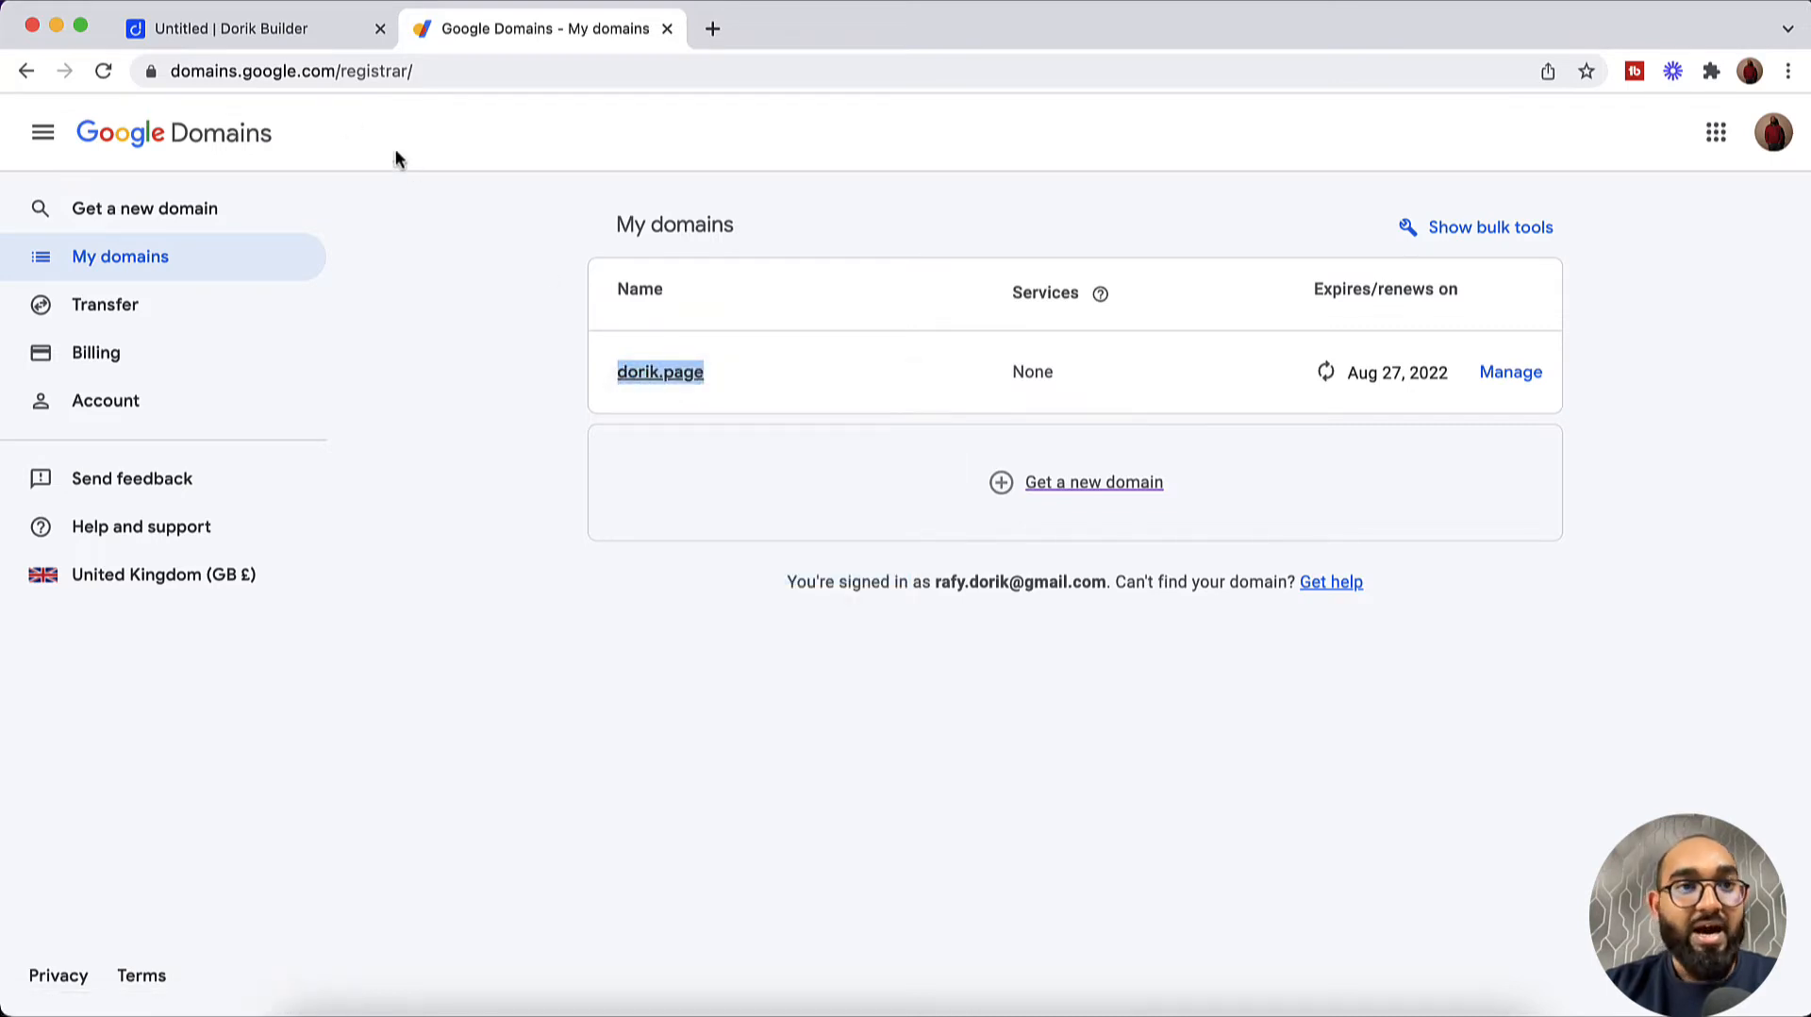
left_click(310, 43)
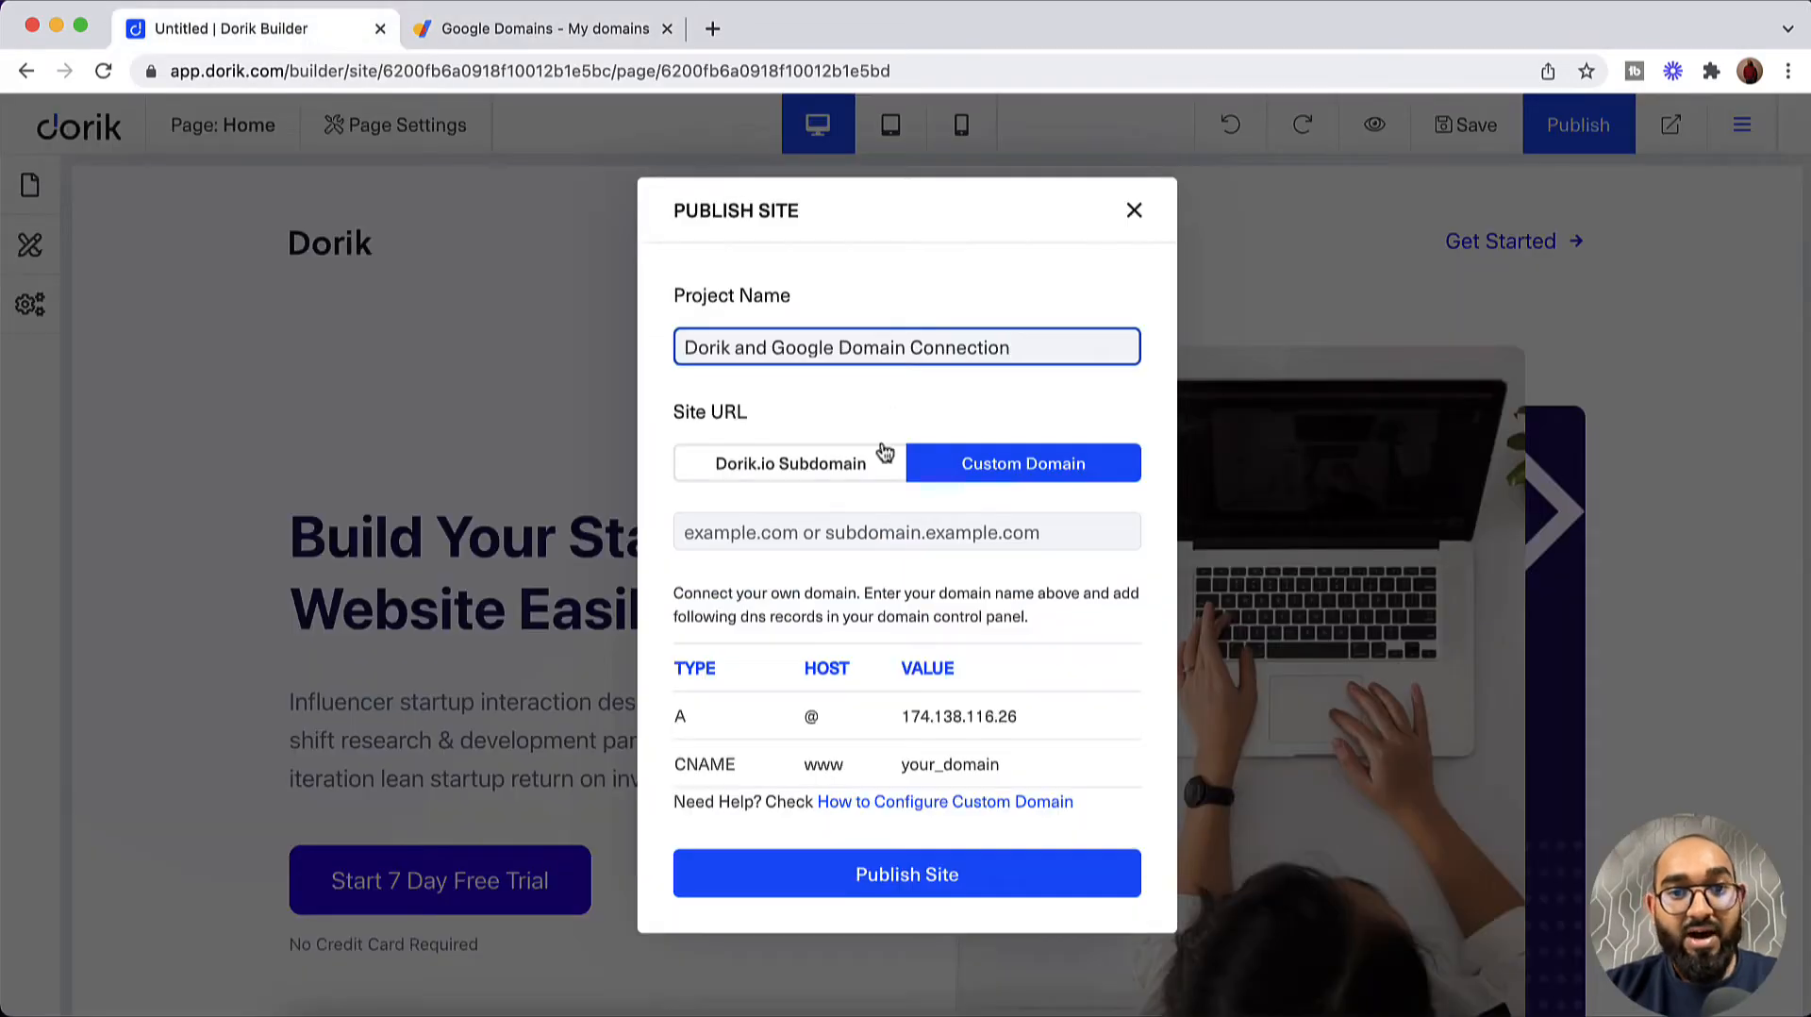
left_click(809, 533)
right_click(810, 533)
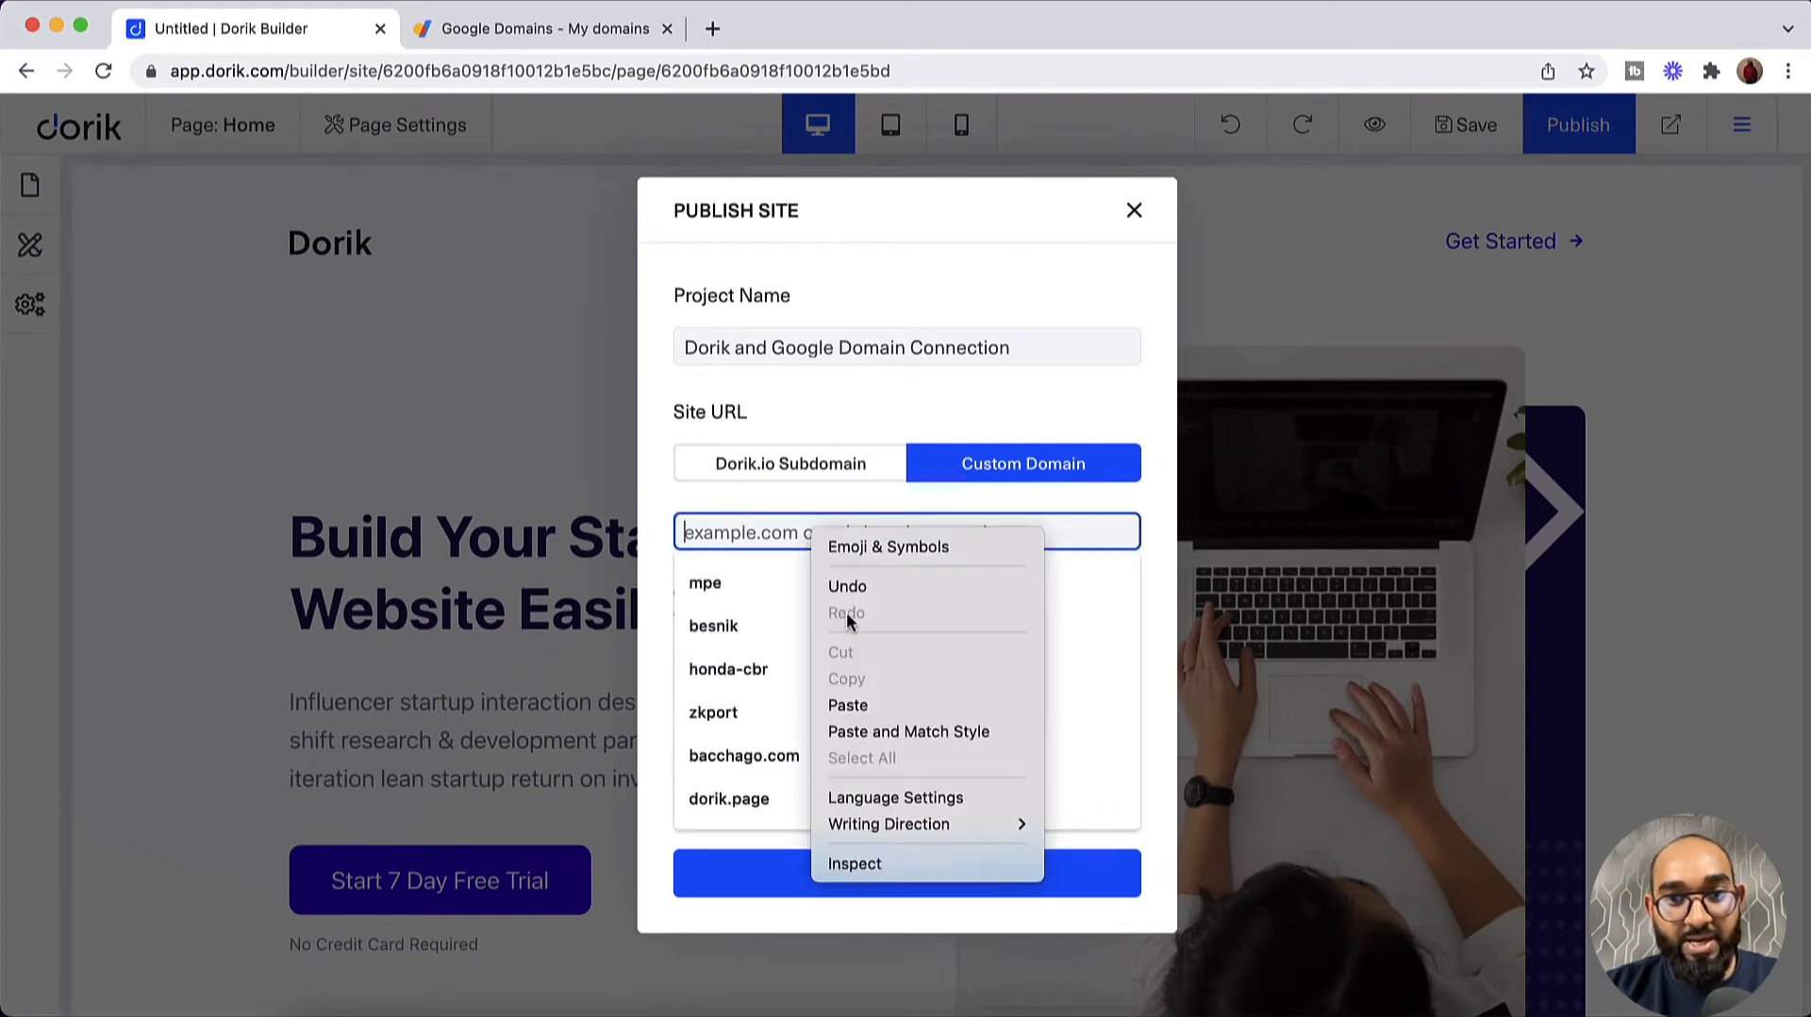
left_click(852, 703)
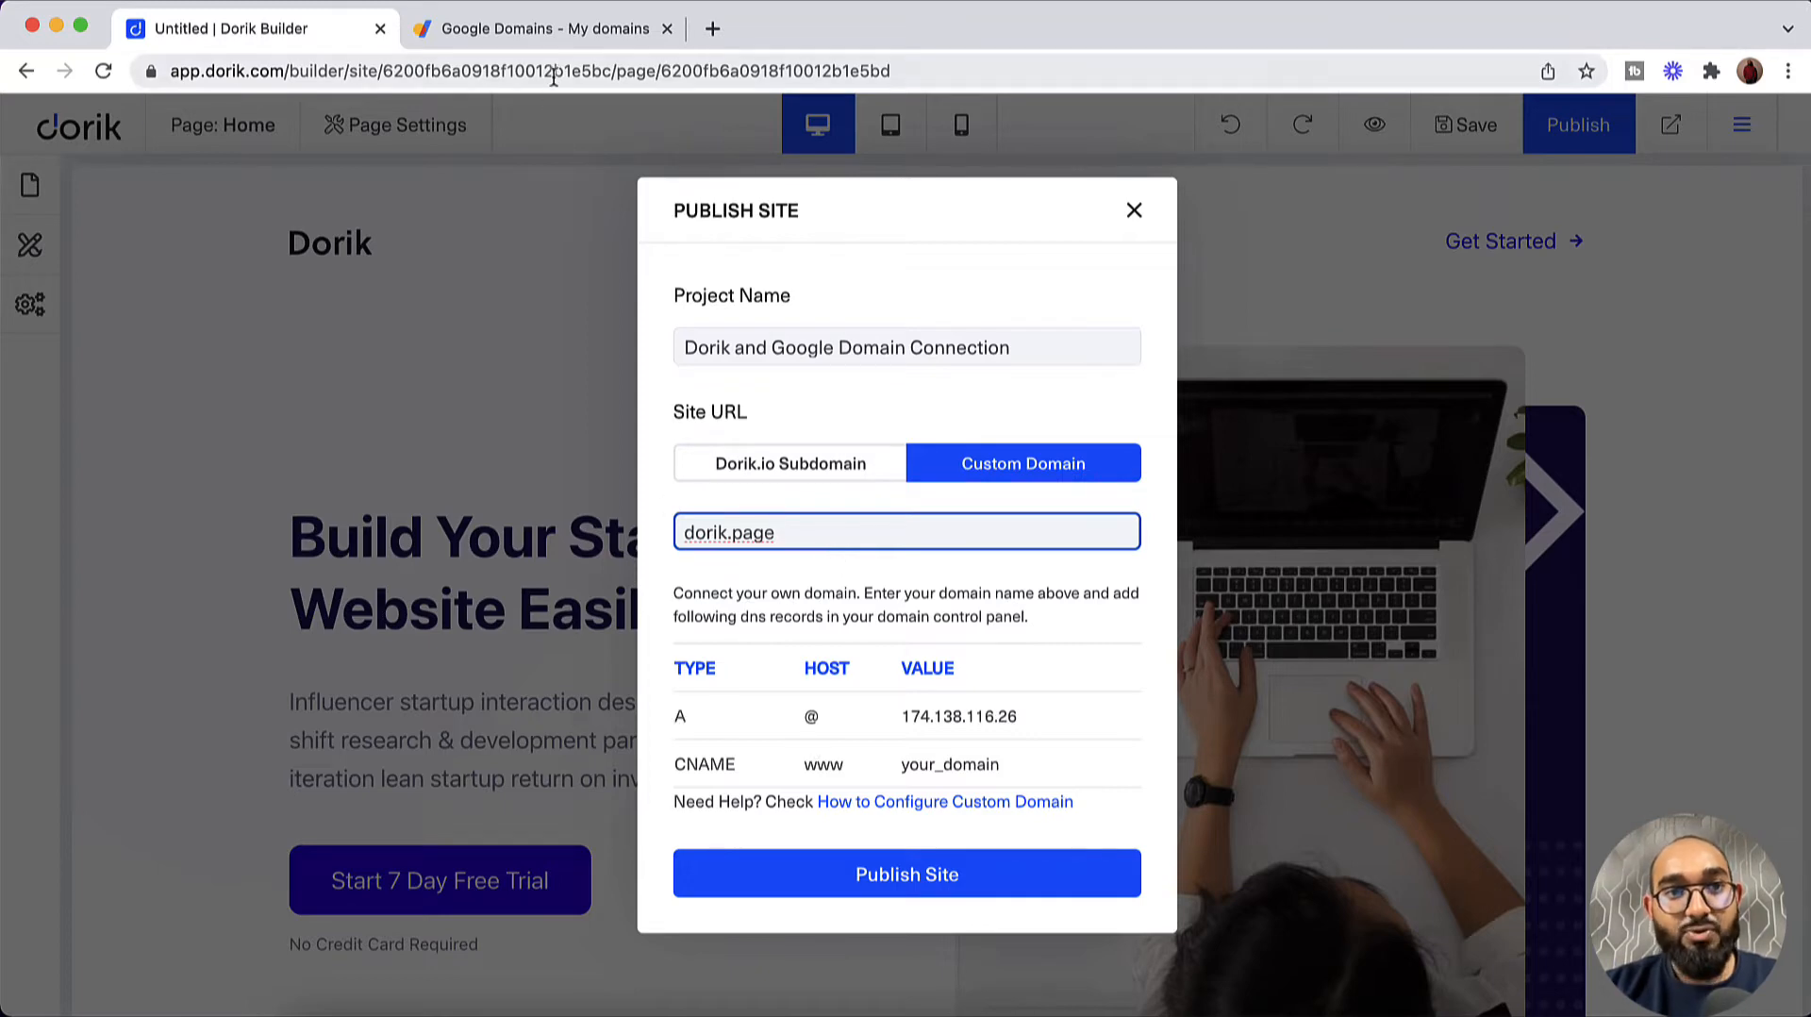
Step: In Google Domains, open the DNS settings of dorik.page and make the default name servers active
left_click(578, 37)
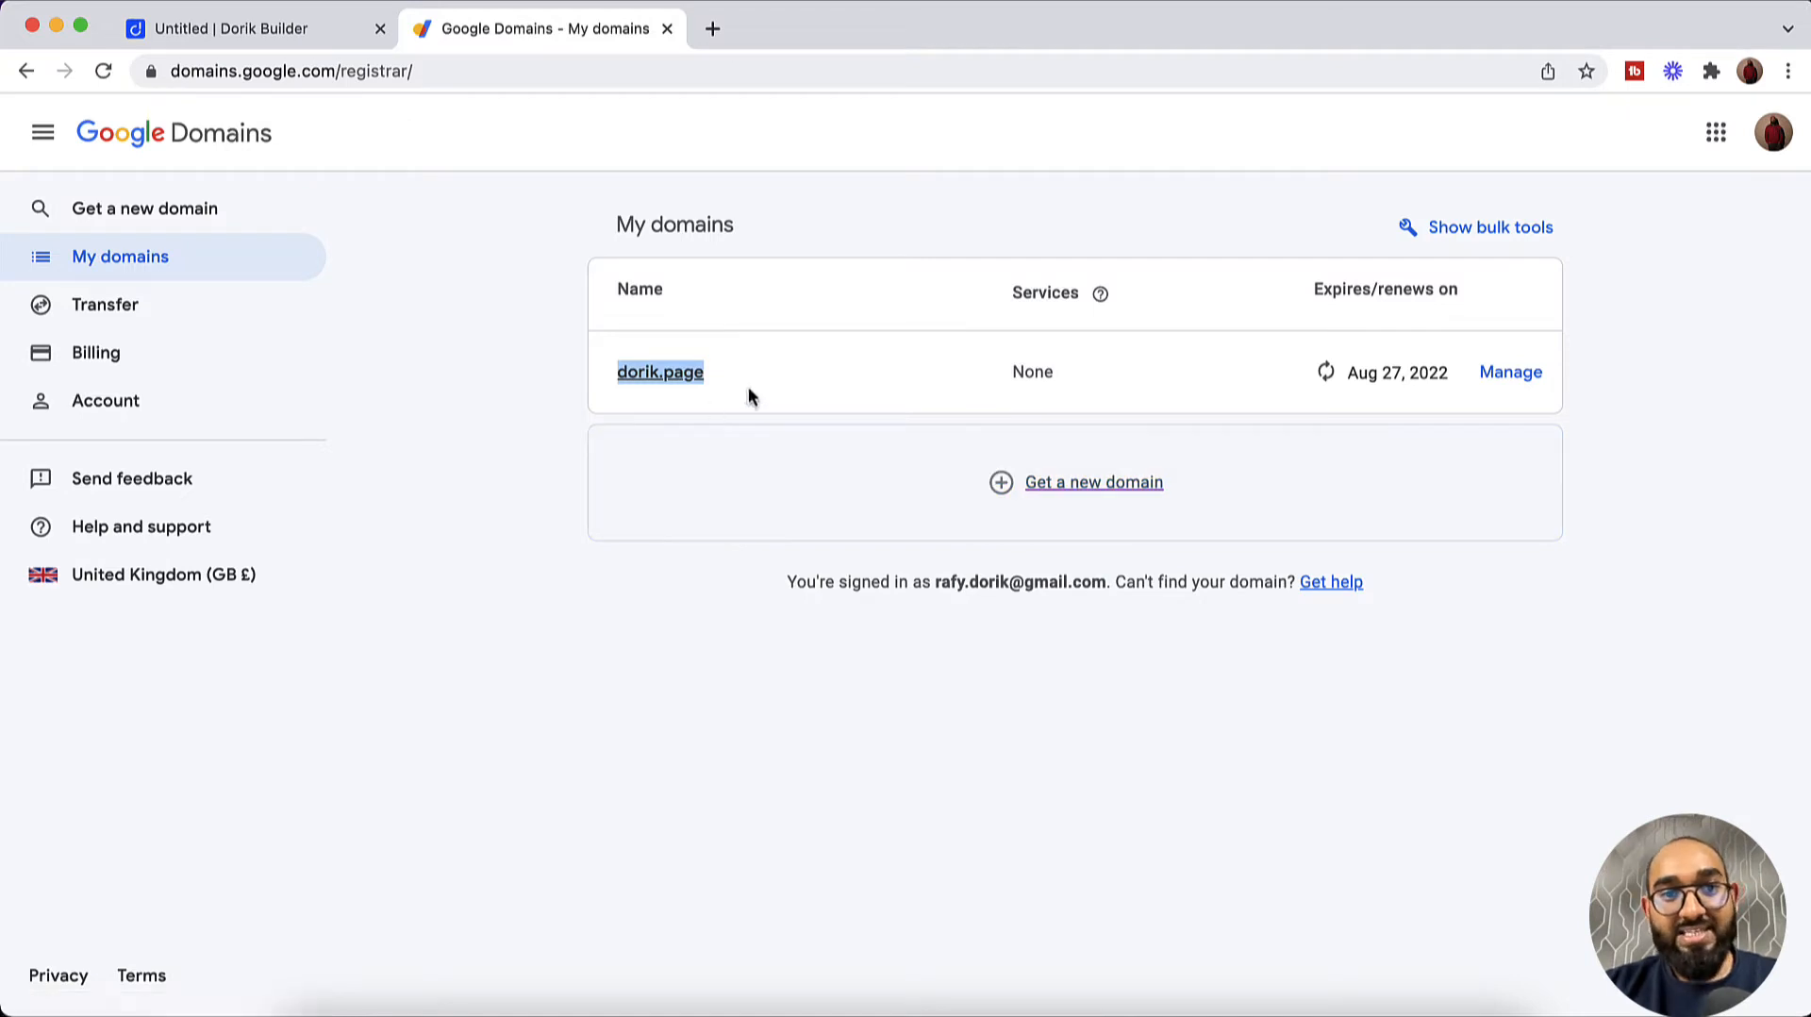
left_click(1500, 374)
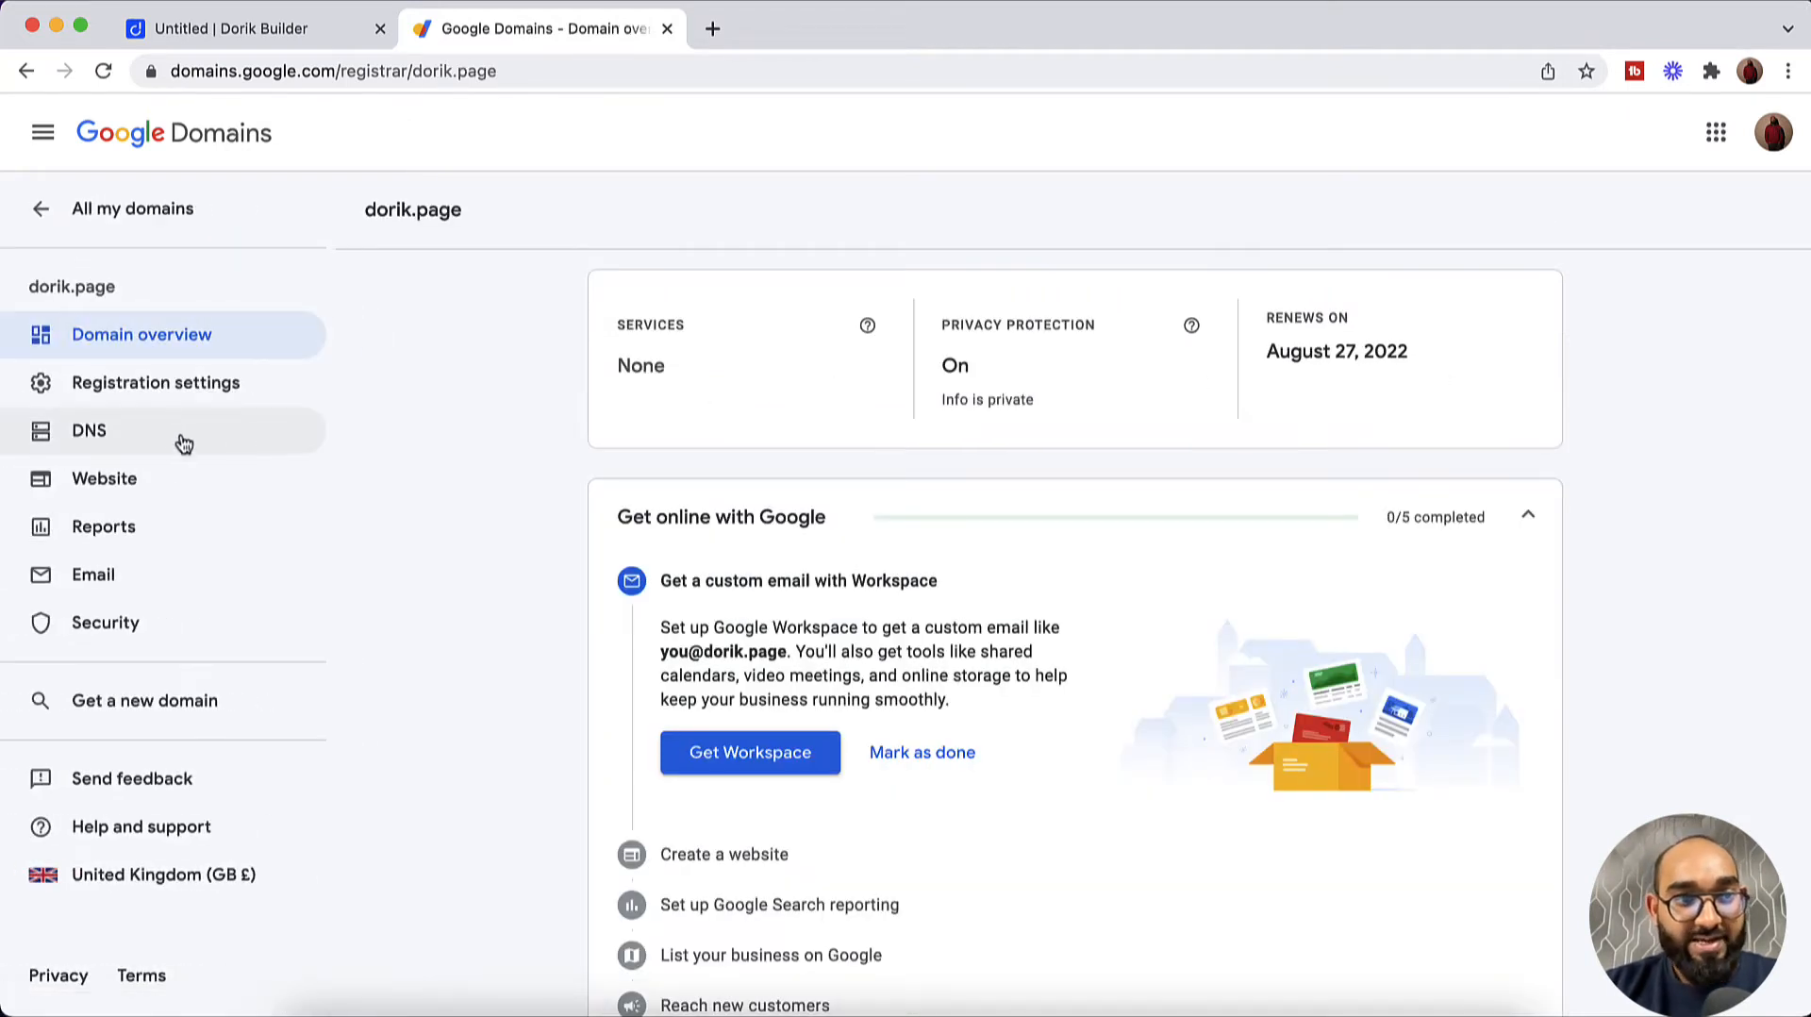
left_click(168, 444)
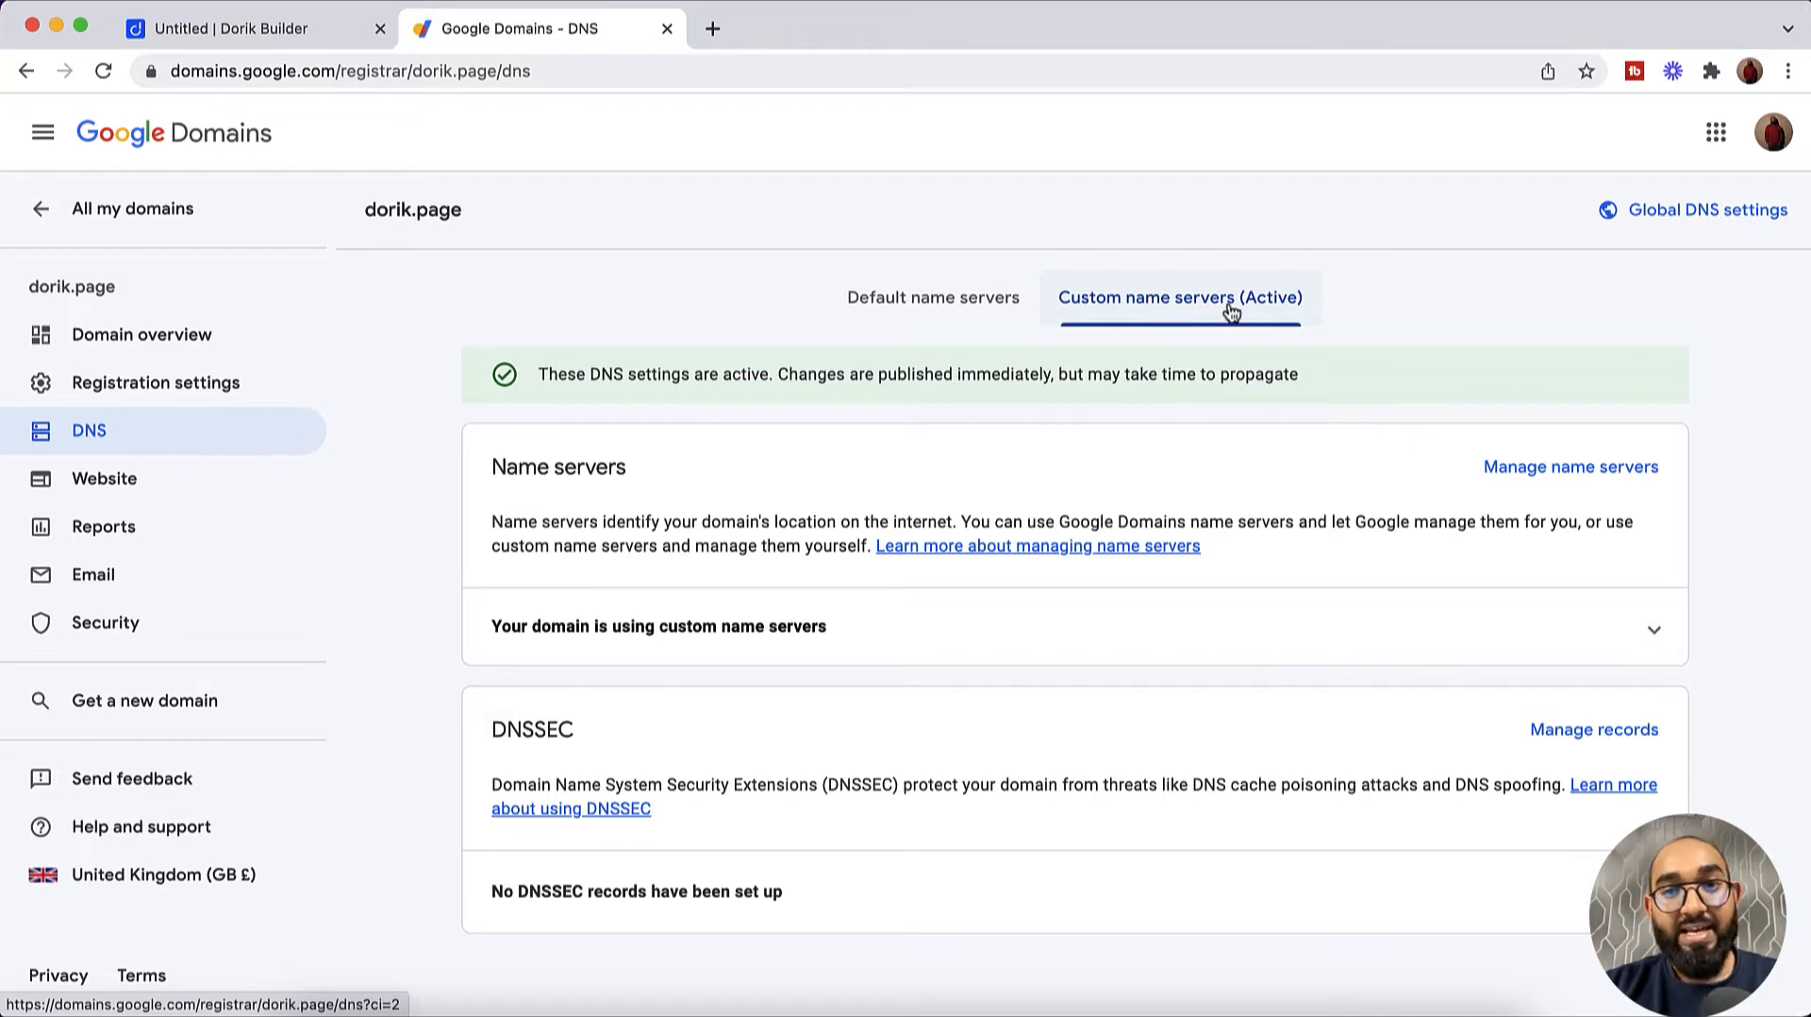
left_click(951, 315)
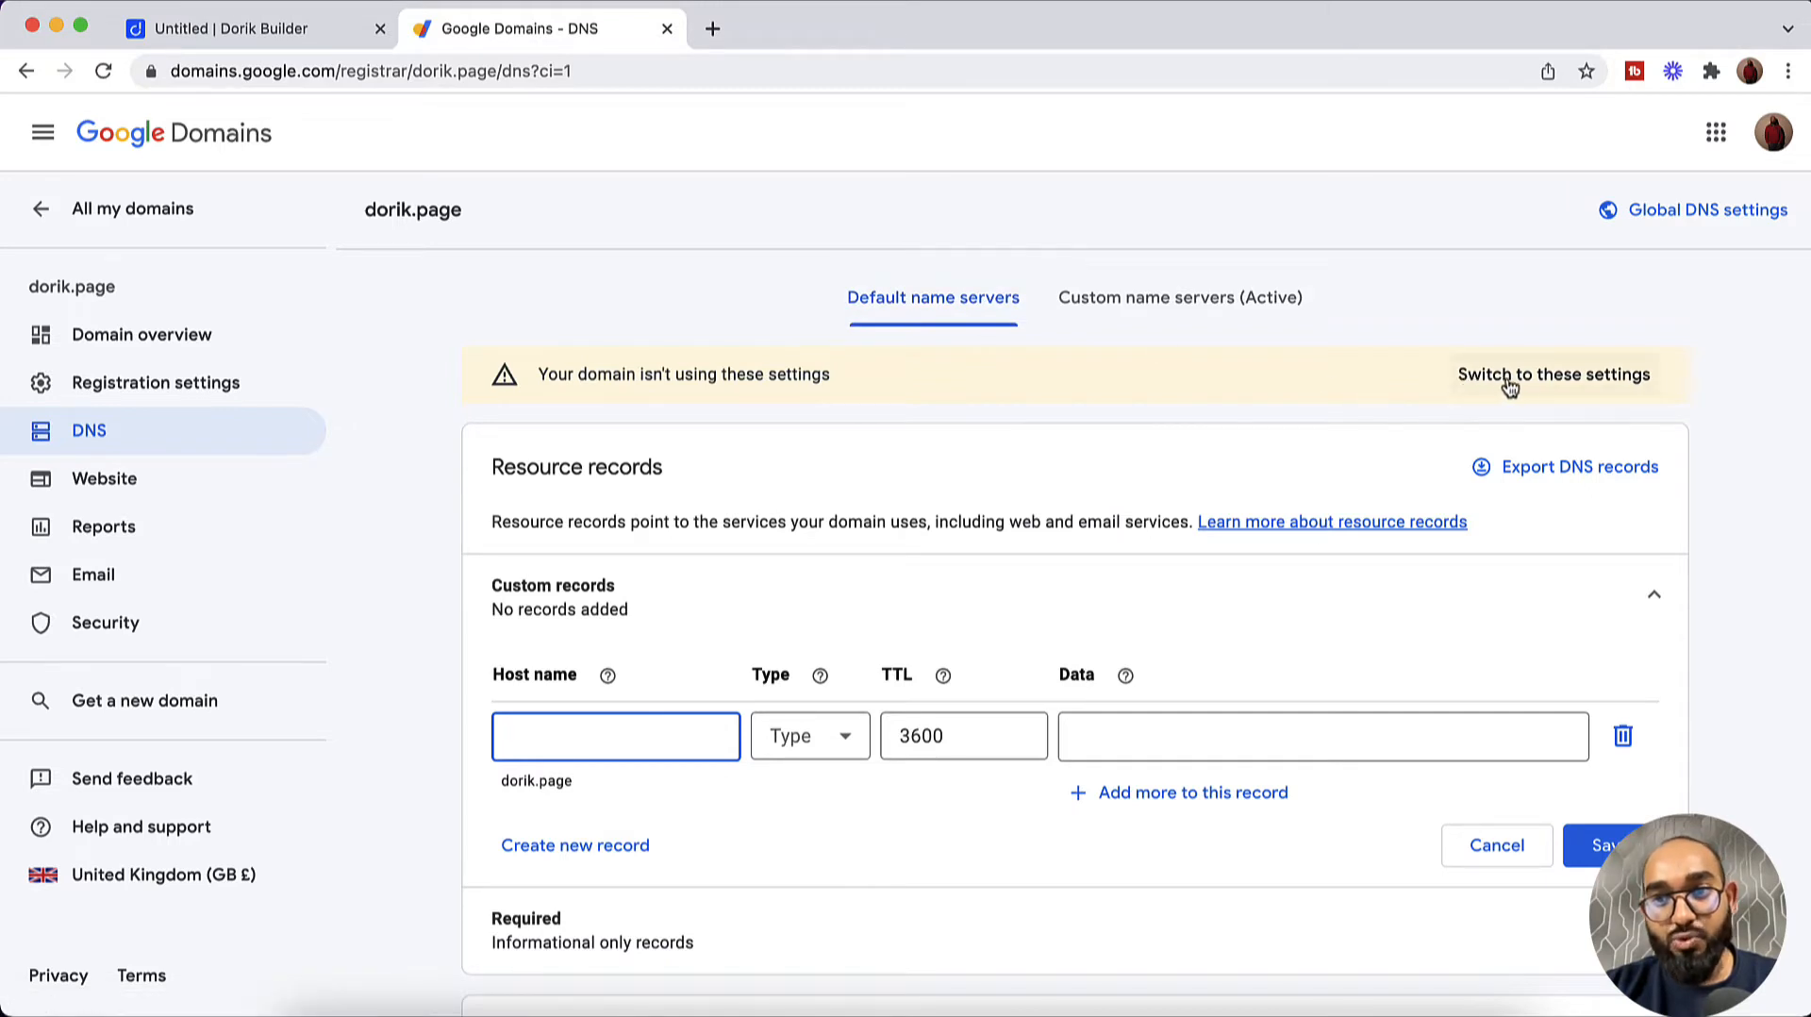
left_click(1574, 376)
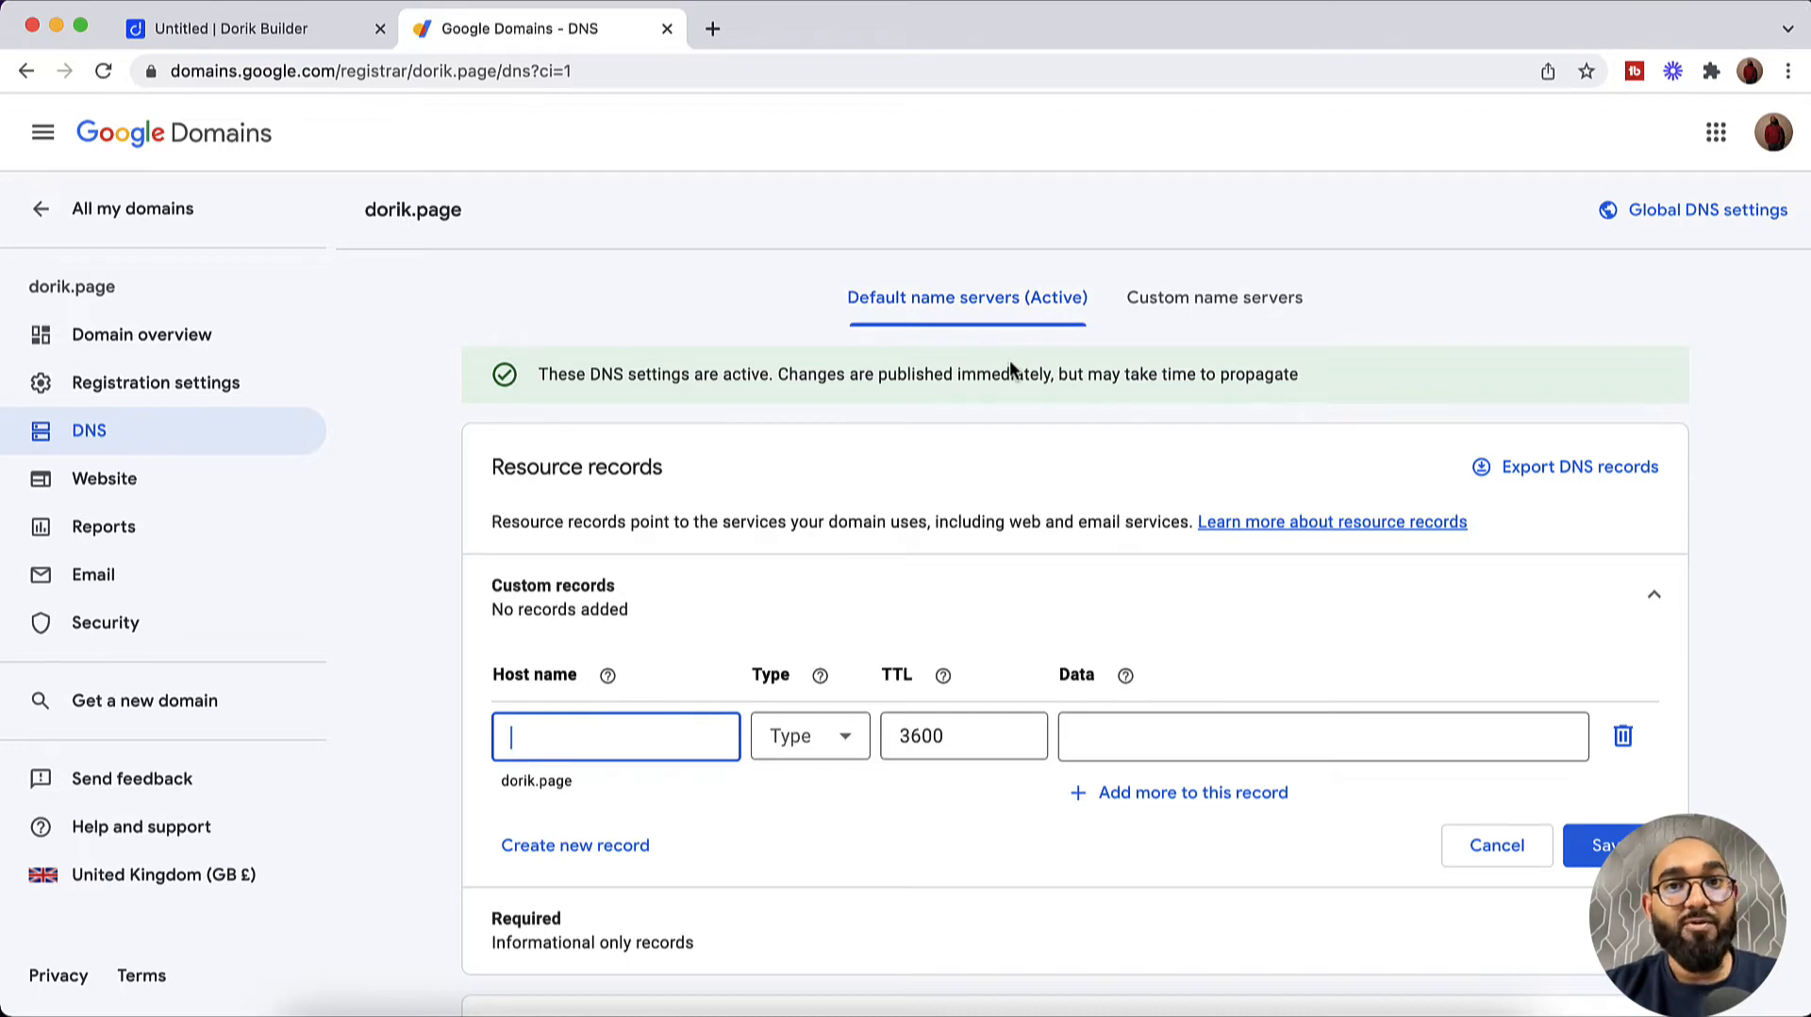
scroll(1009, 368, "down", 4)
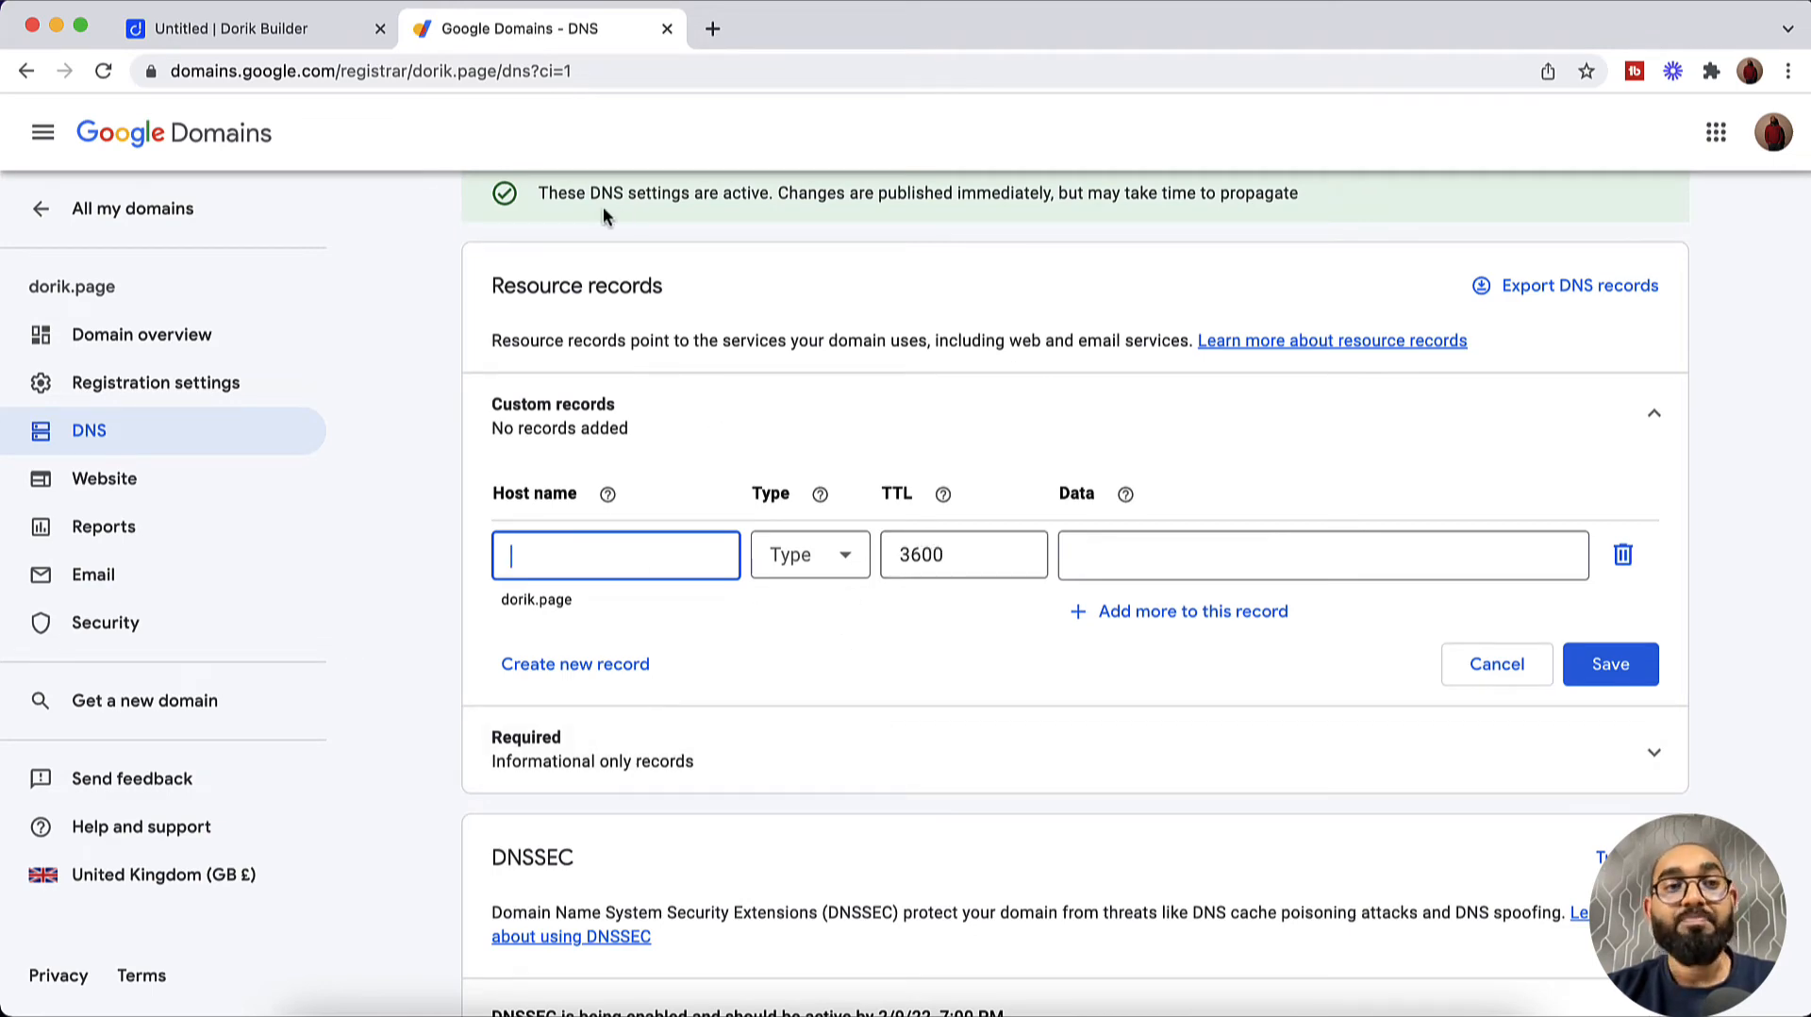
Step: Return to Dorik's publish settings, check the A record's type and host, and copy its value 174.138.116.26
left_click(283, 29)
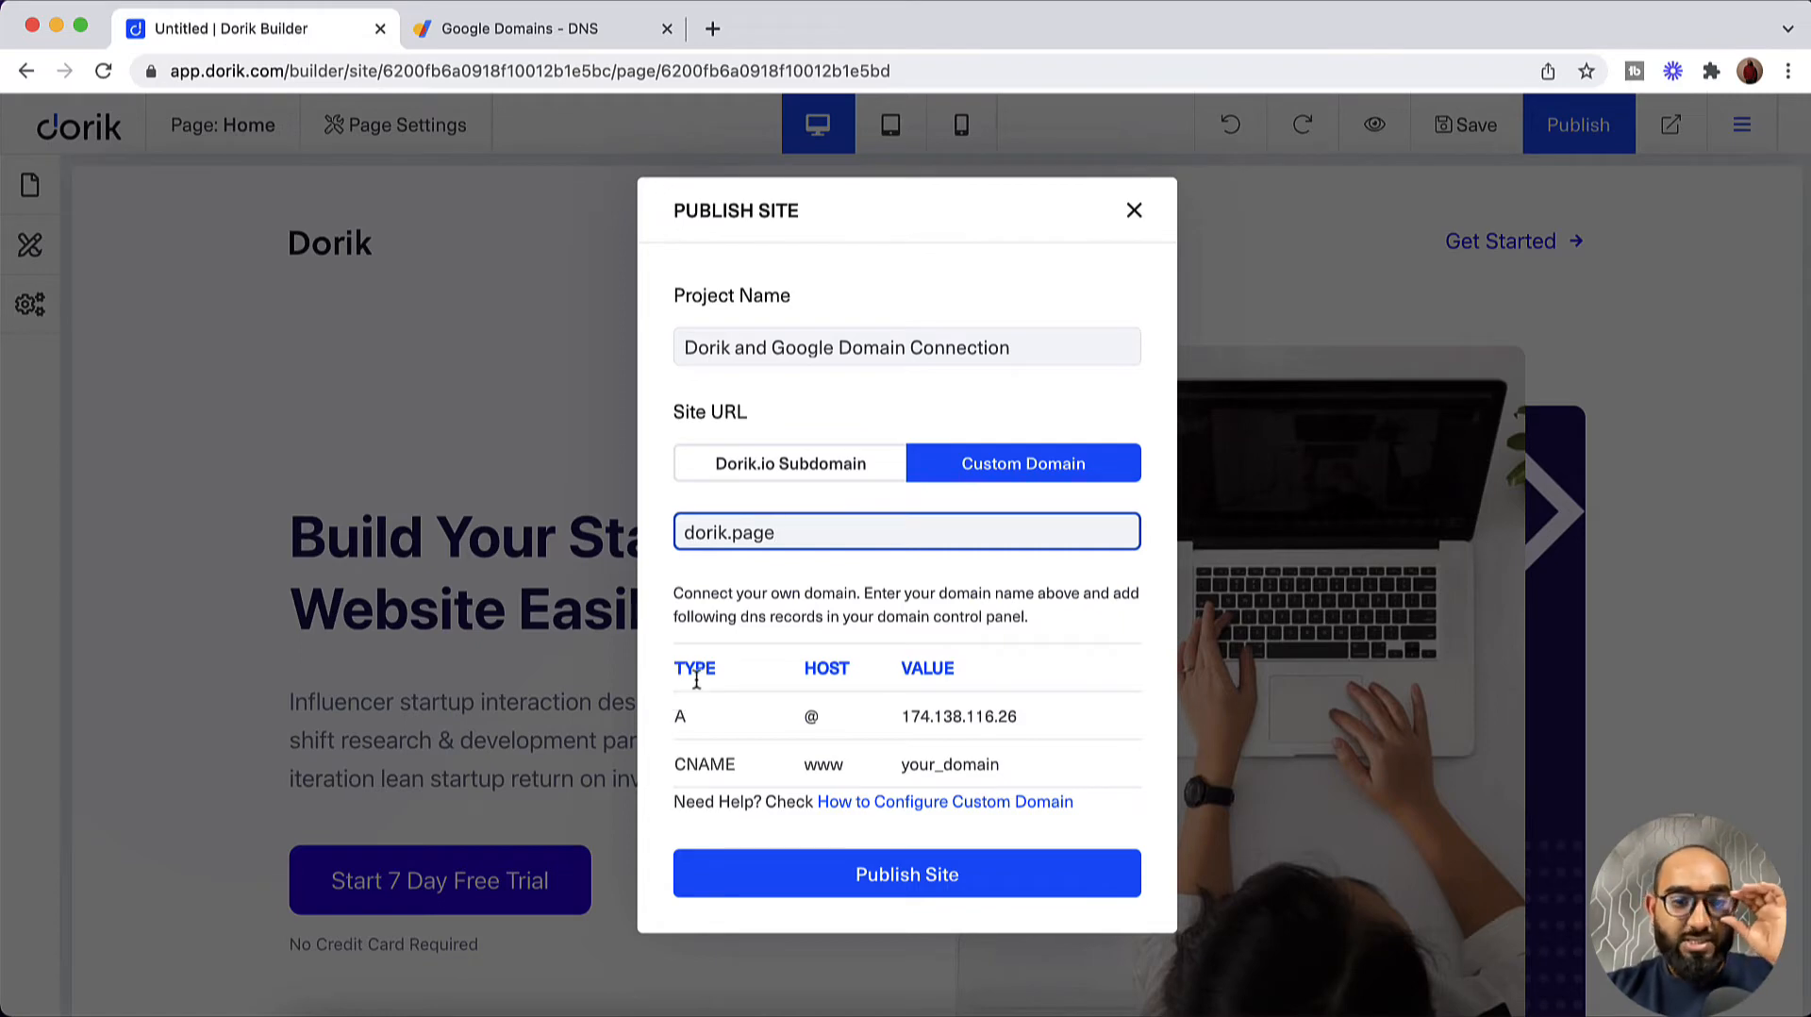
double_click(681, 719)
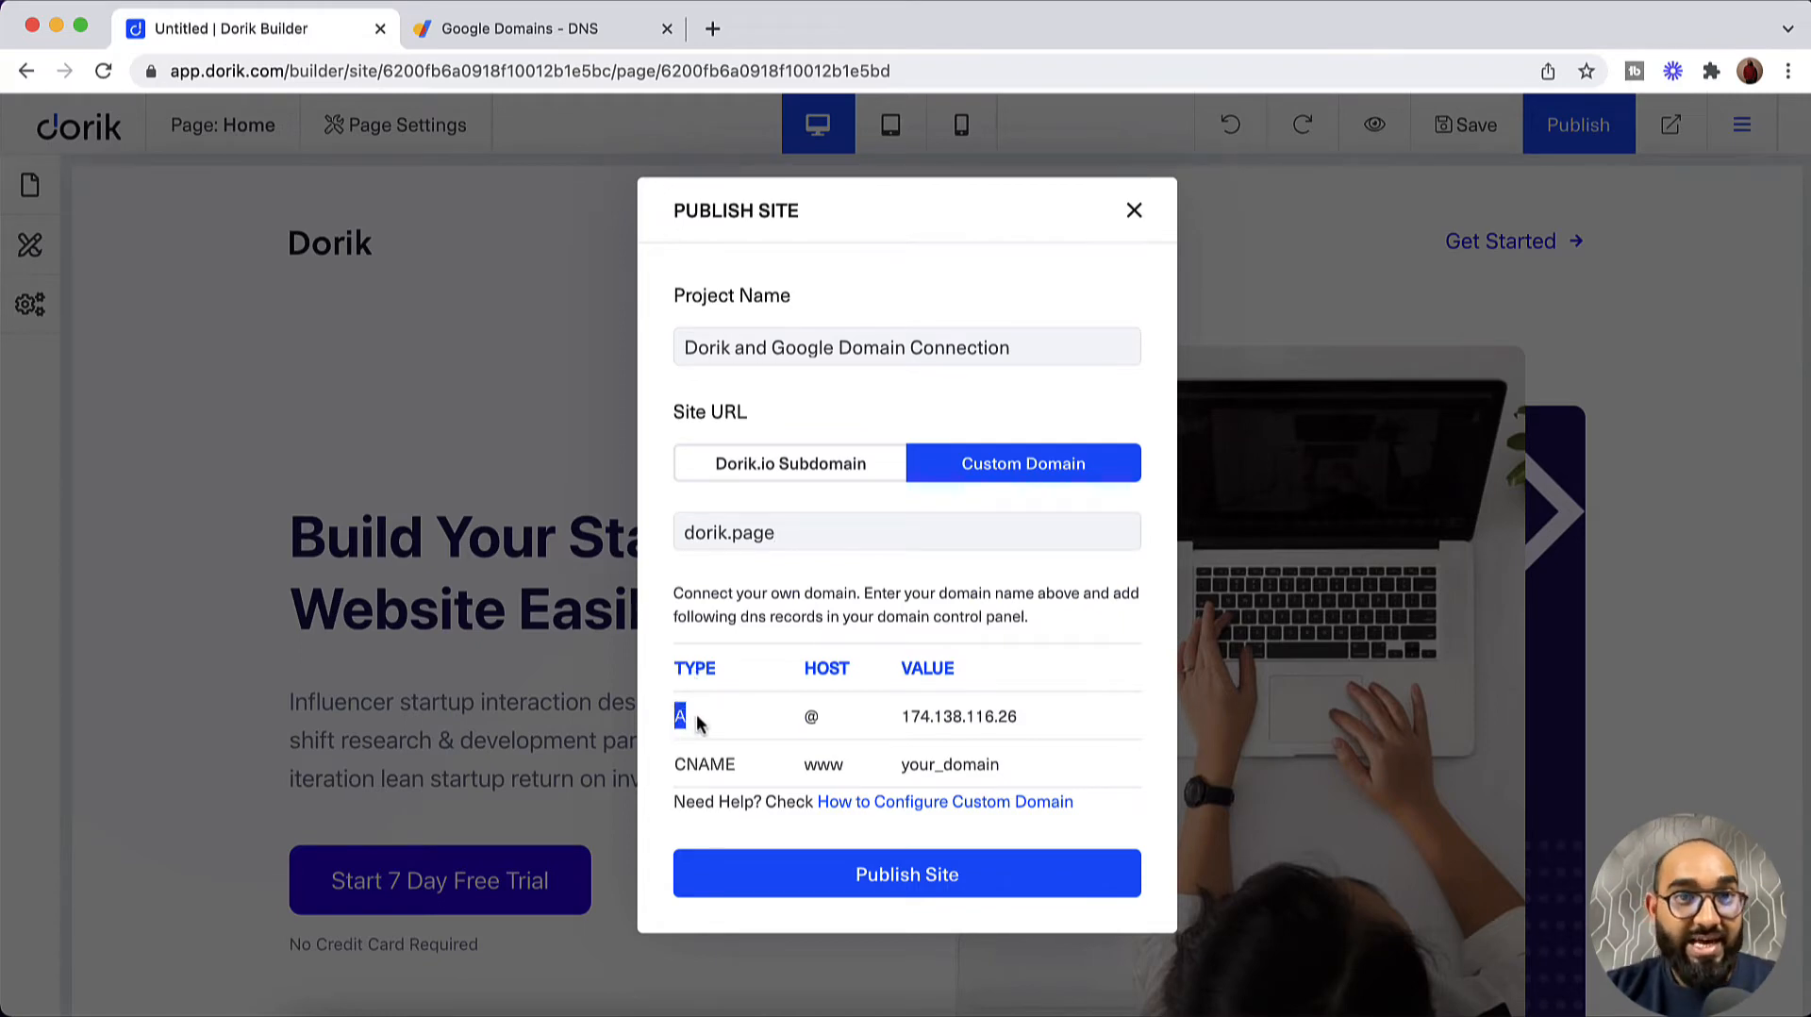
double_click(809, 717)
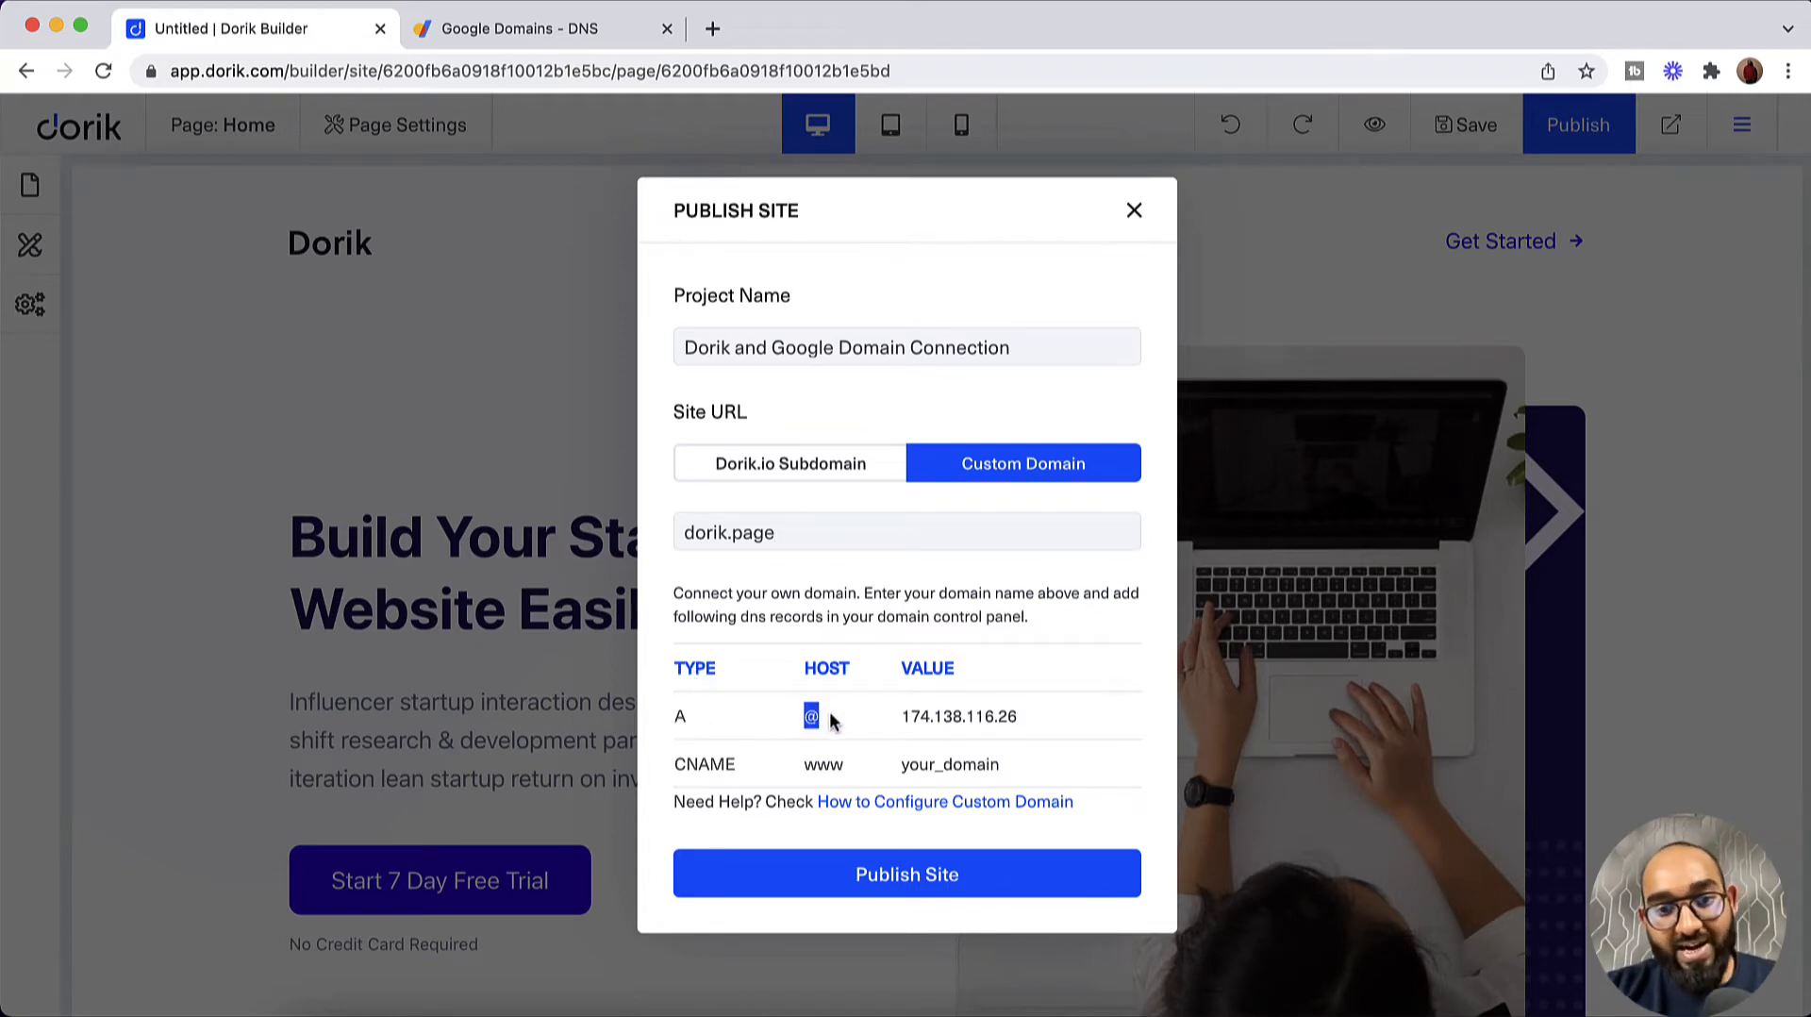
double_click(940, 717)
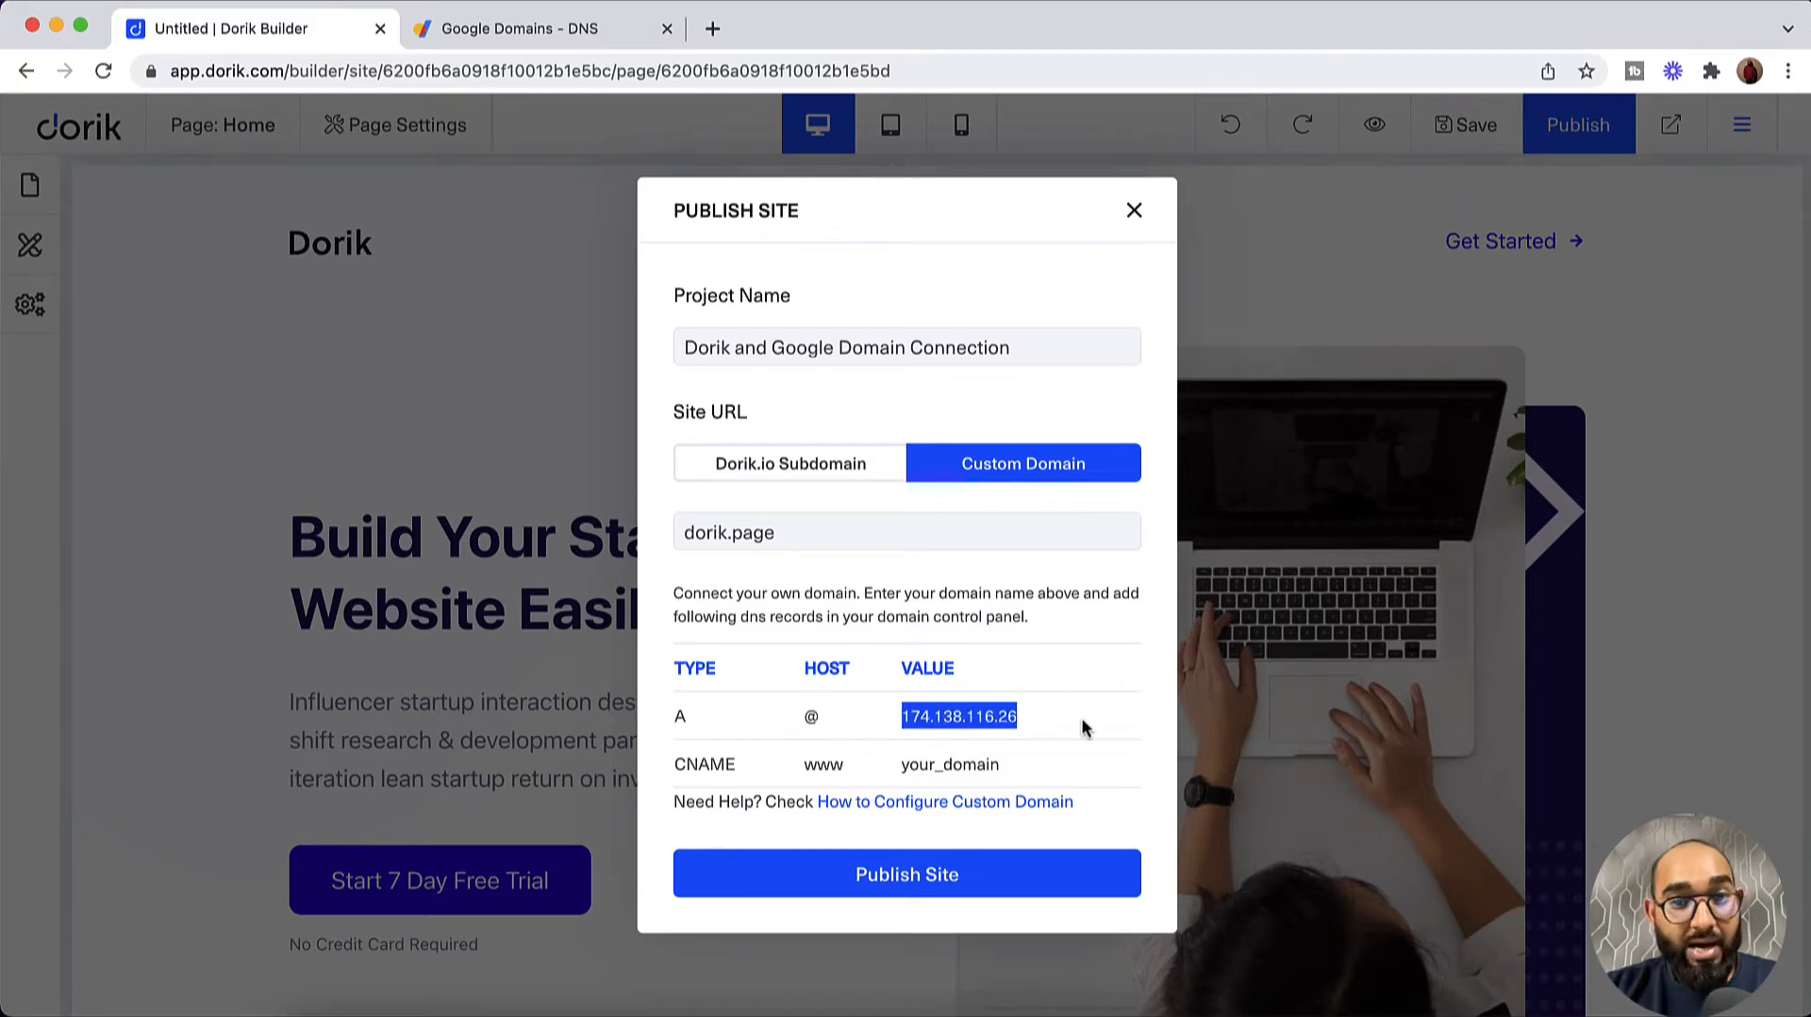
right_click(993, 719)
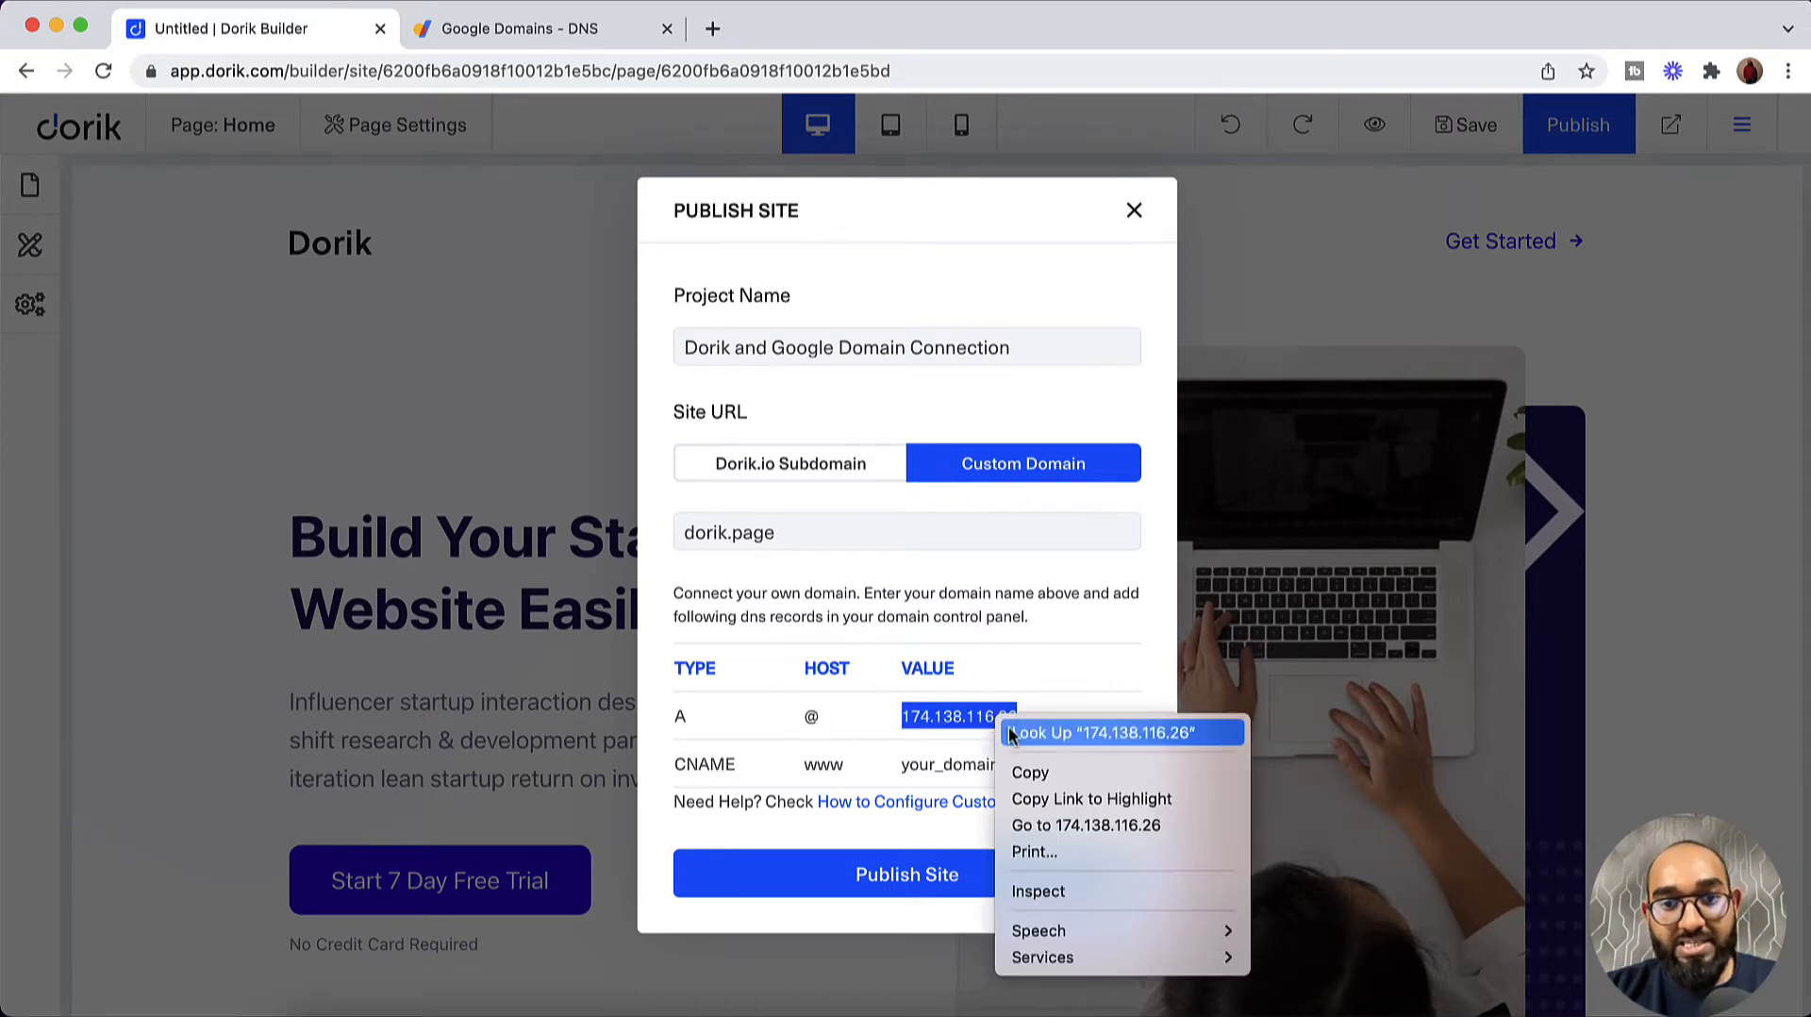
left_click(1021, 761)
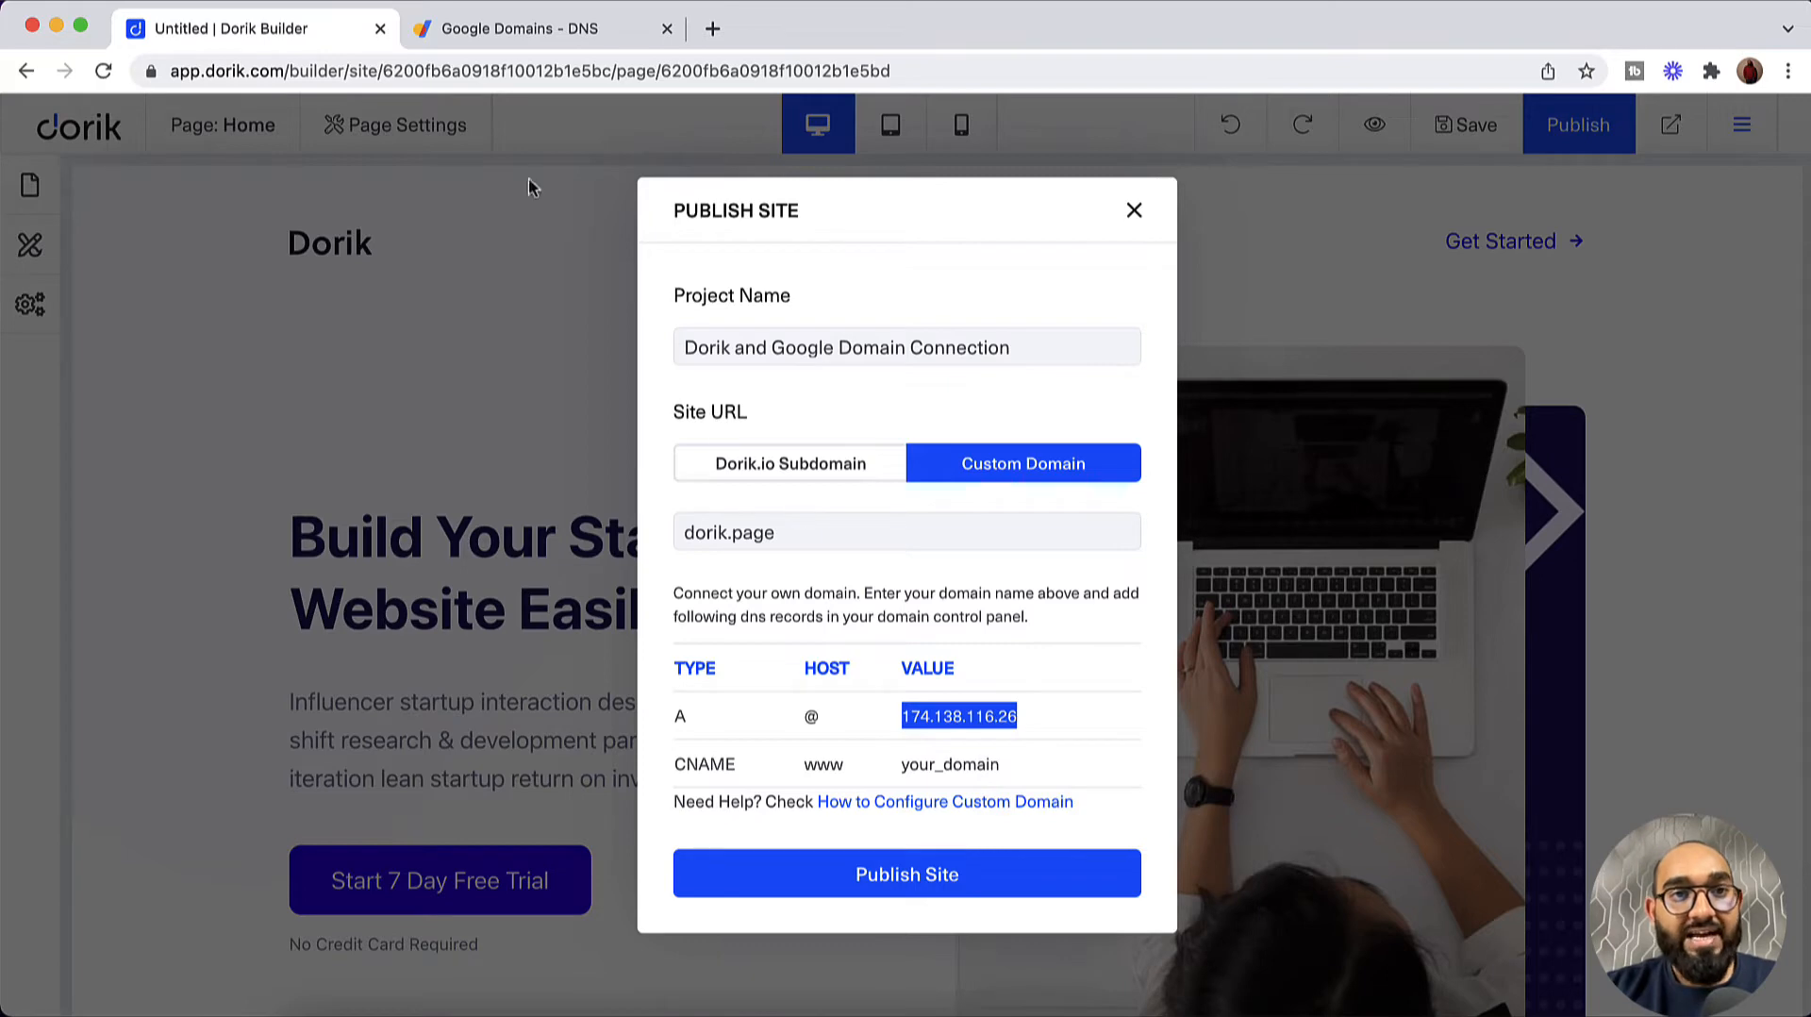
Step: Switch to Google Domains and fill in a custom DNS record for dorik.page with host name @ and type A
left_click(553, 38)
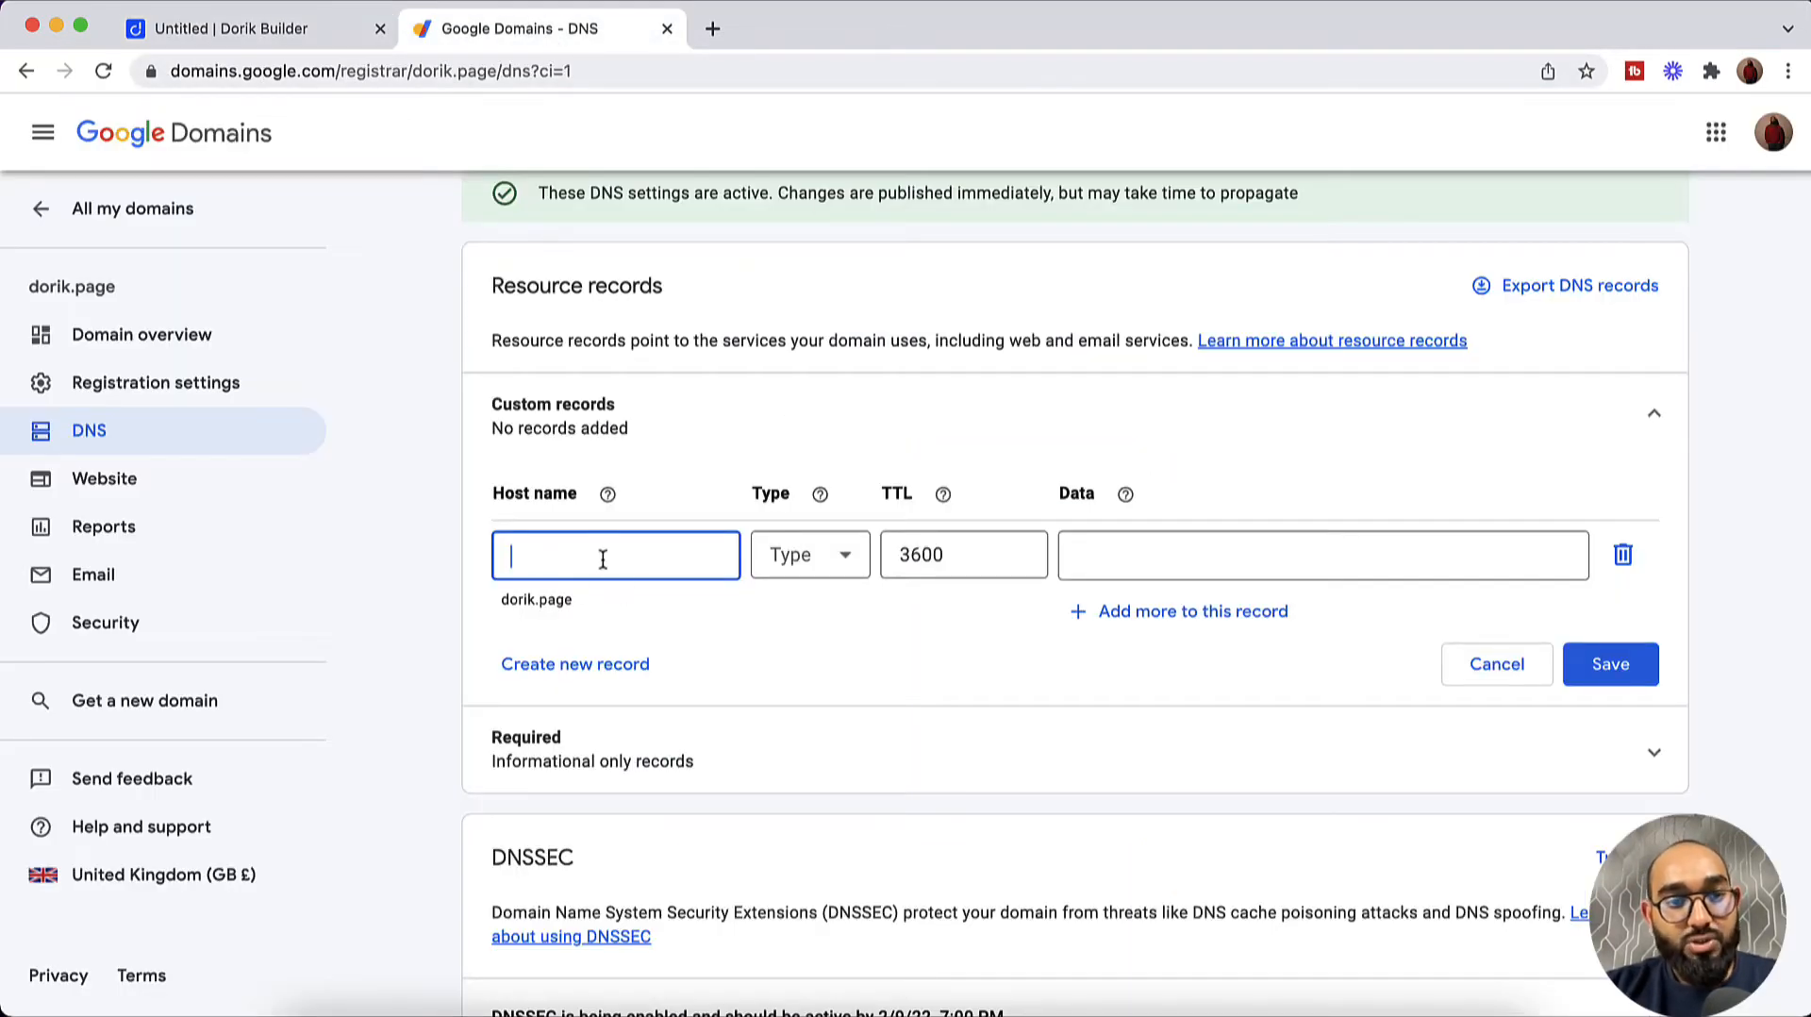
type("@")
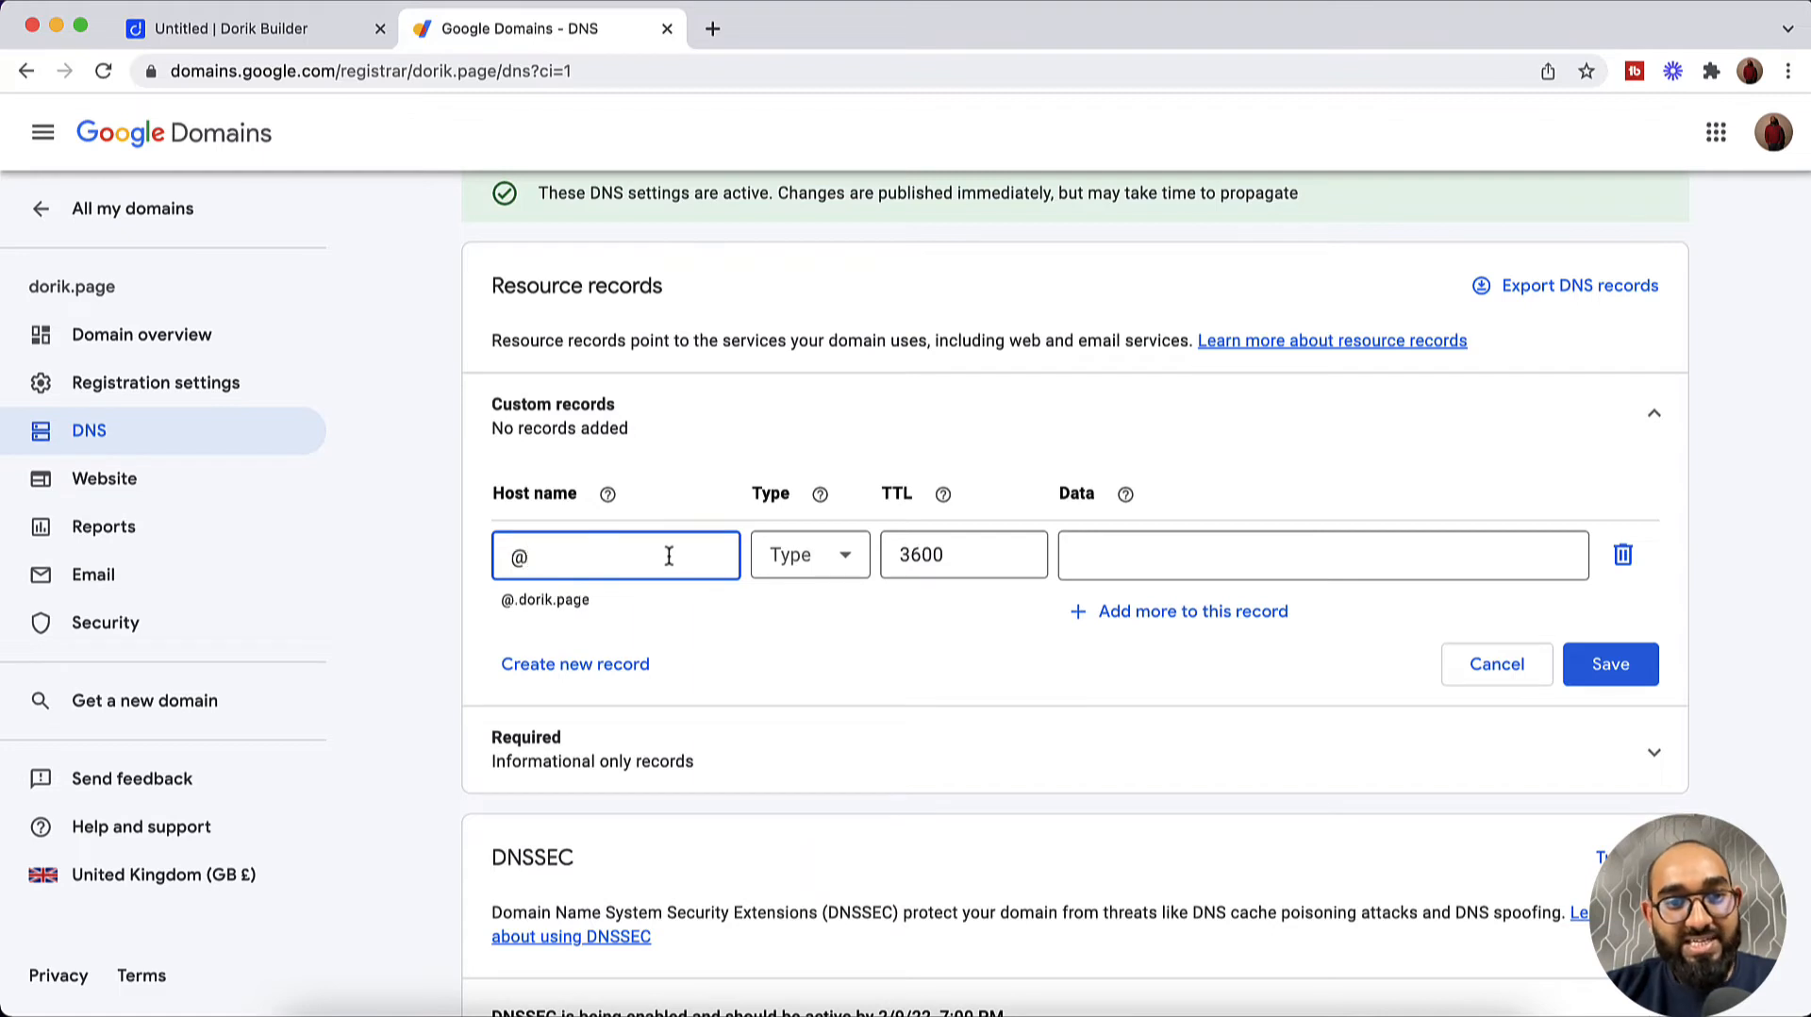
left_click(803, 557)
left_click(798, 615)
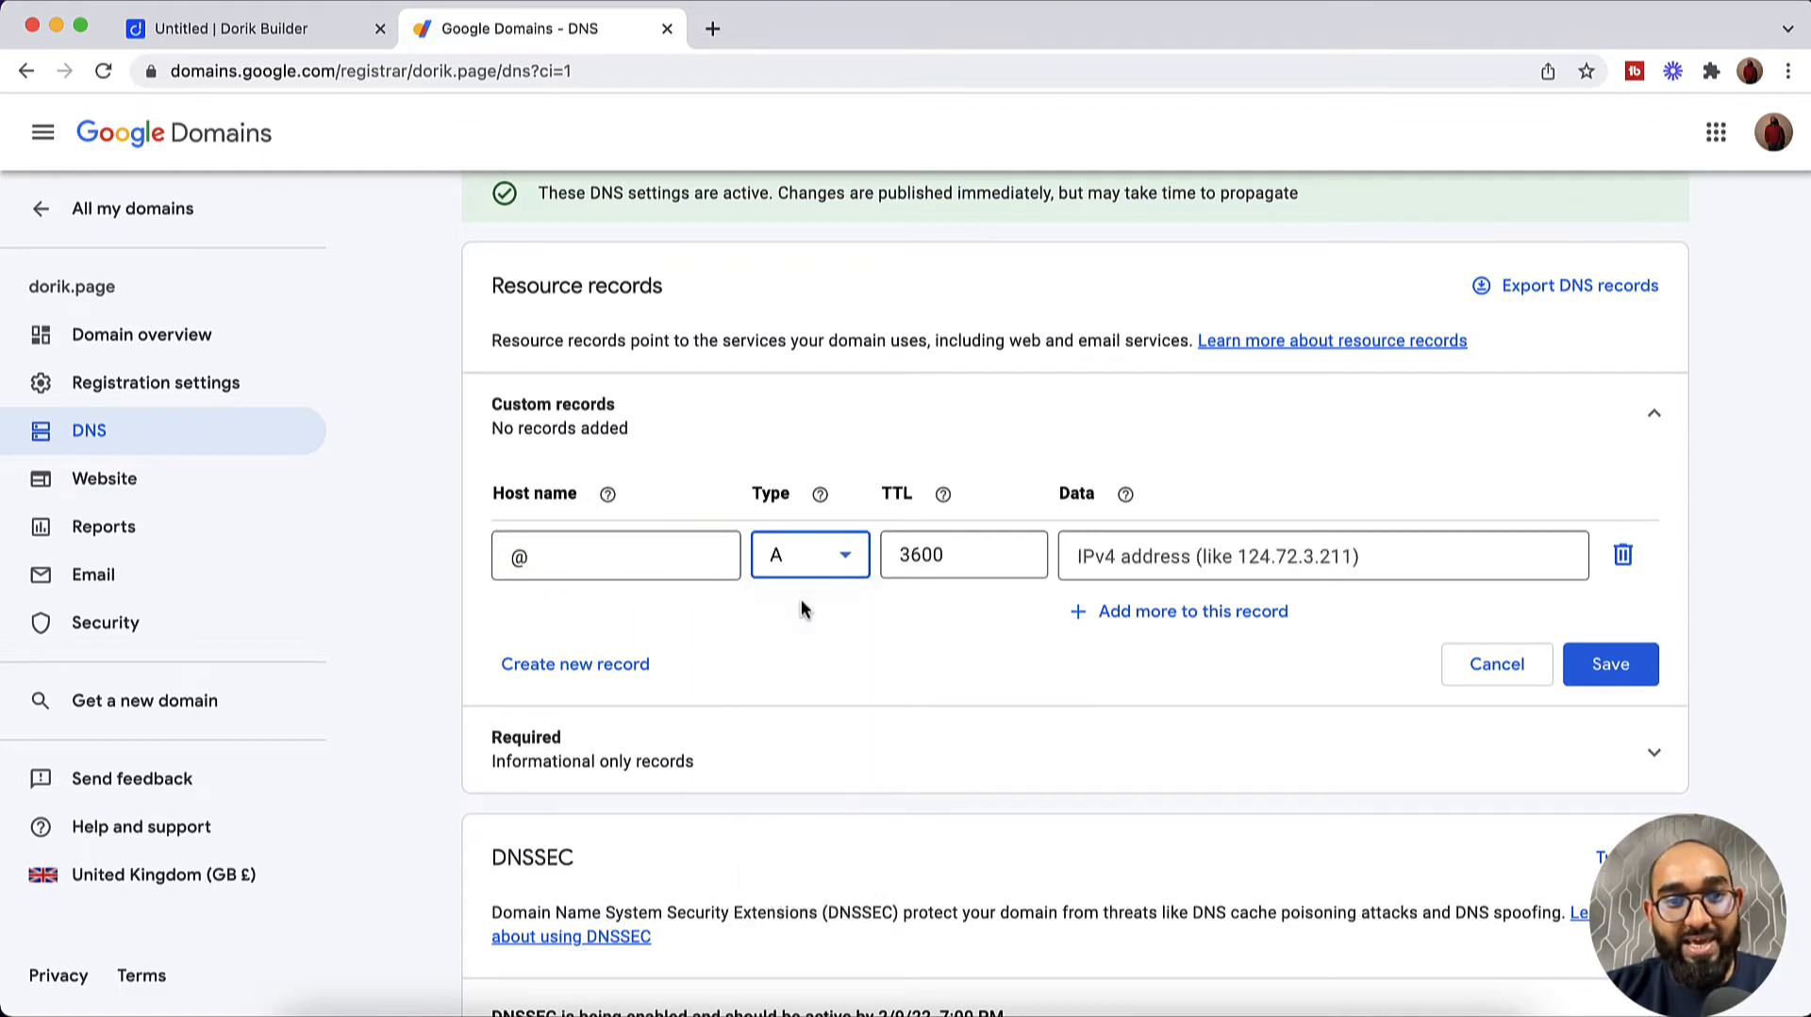
Step: Recheck the A record in Dorik, and in Google Domains set its data to 174.138.116.26 and its TTL to 10 minutes
left_click(227, 28)
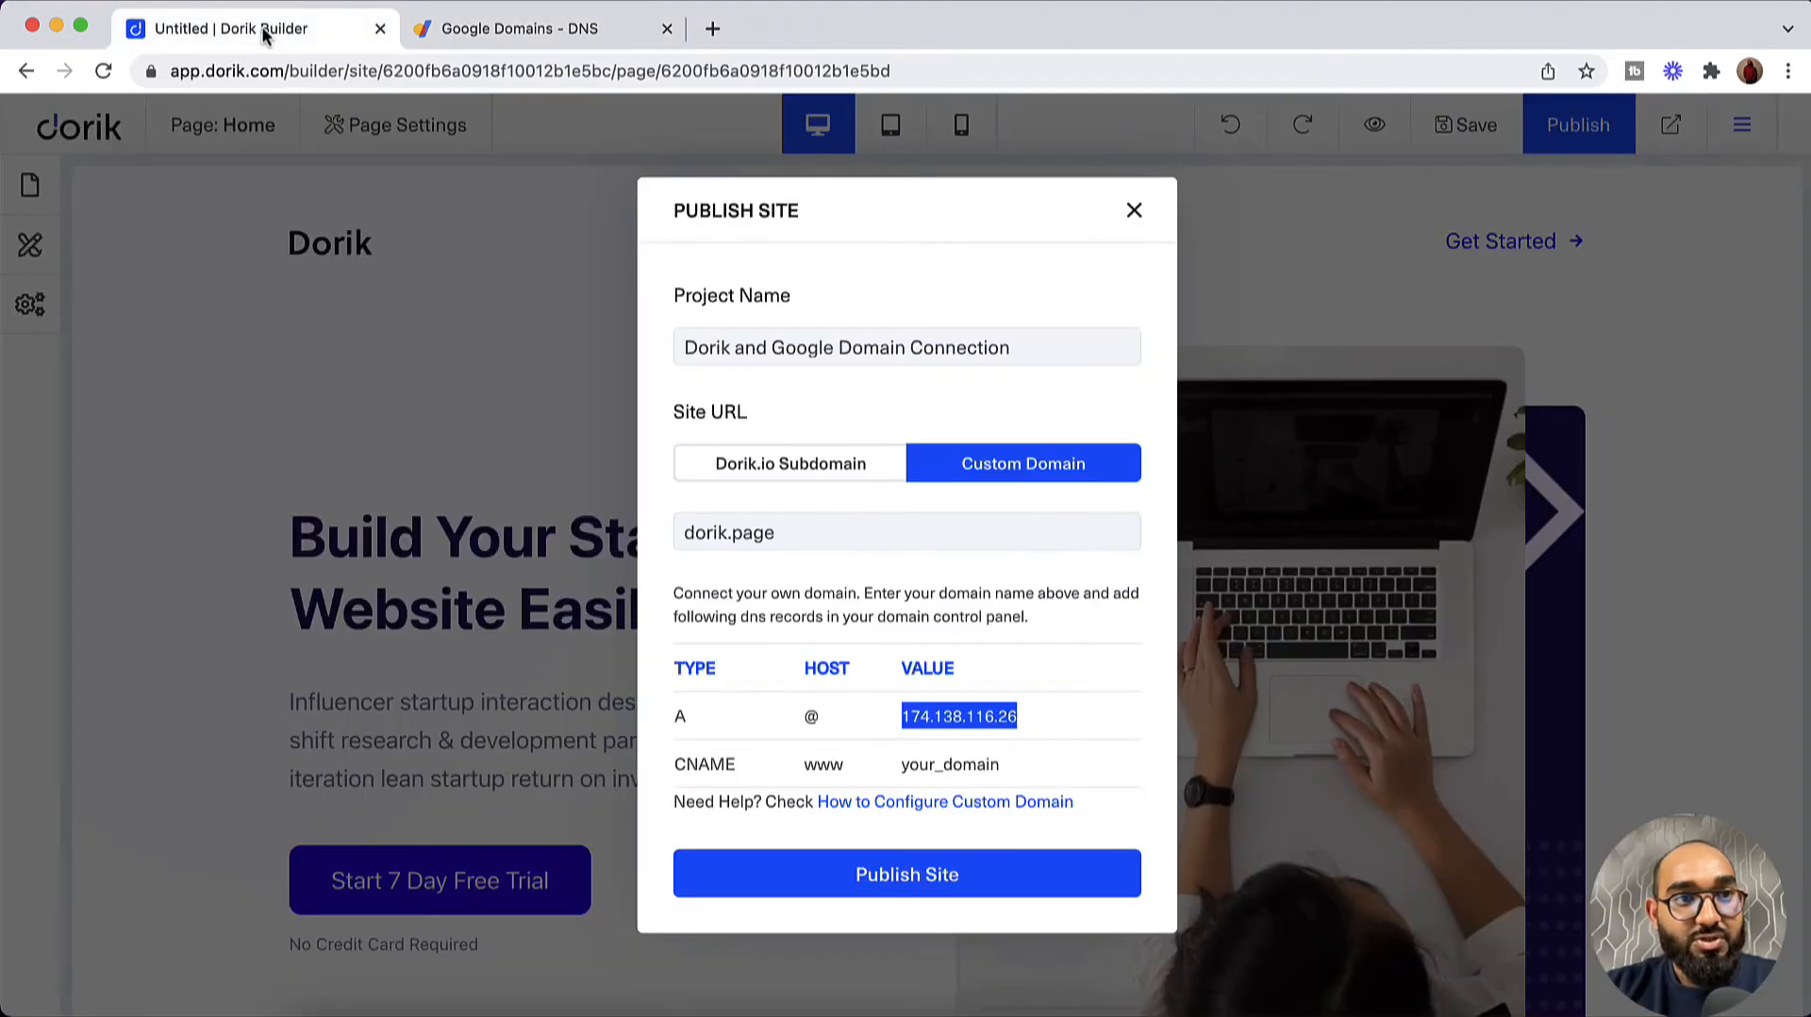
double_click(677, 720)
double_click(925, 717)
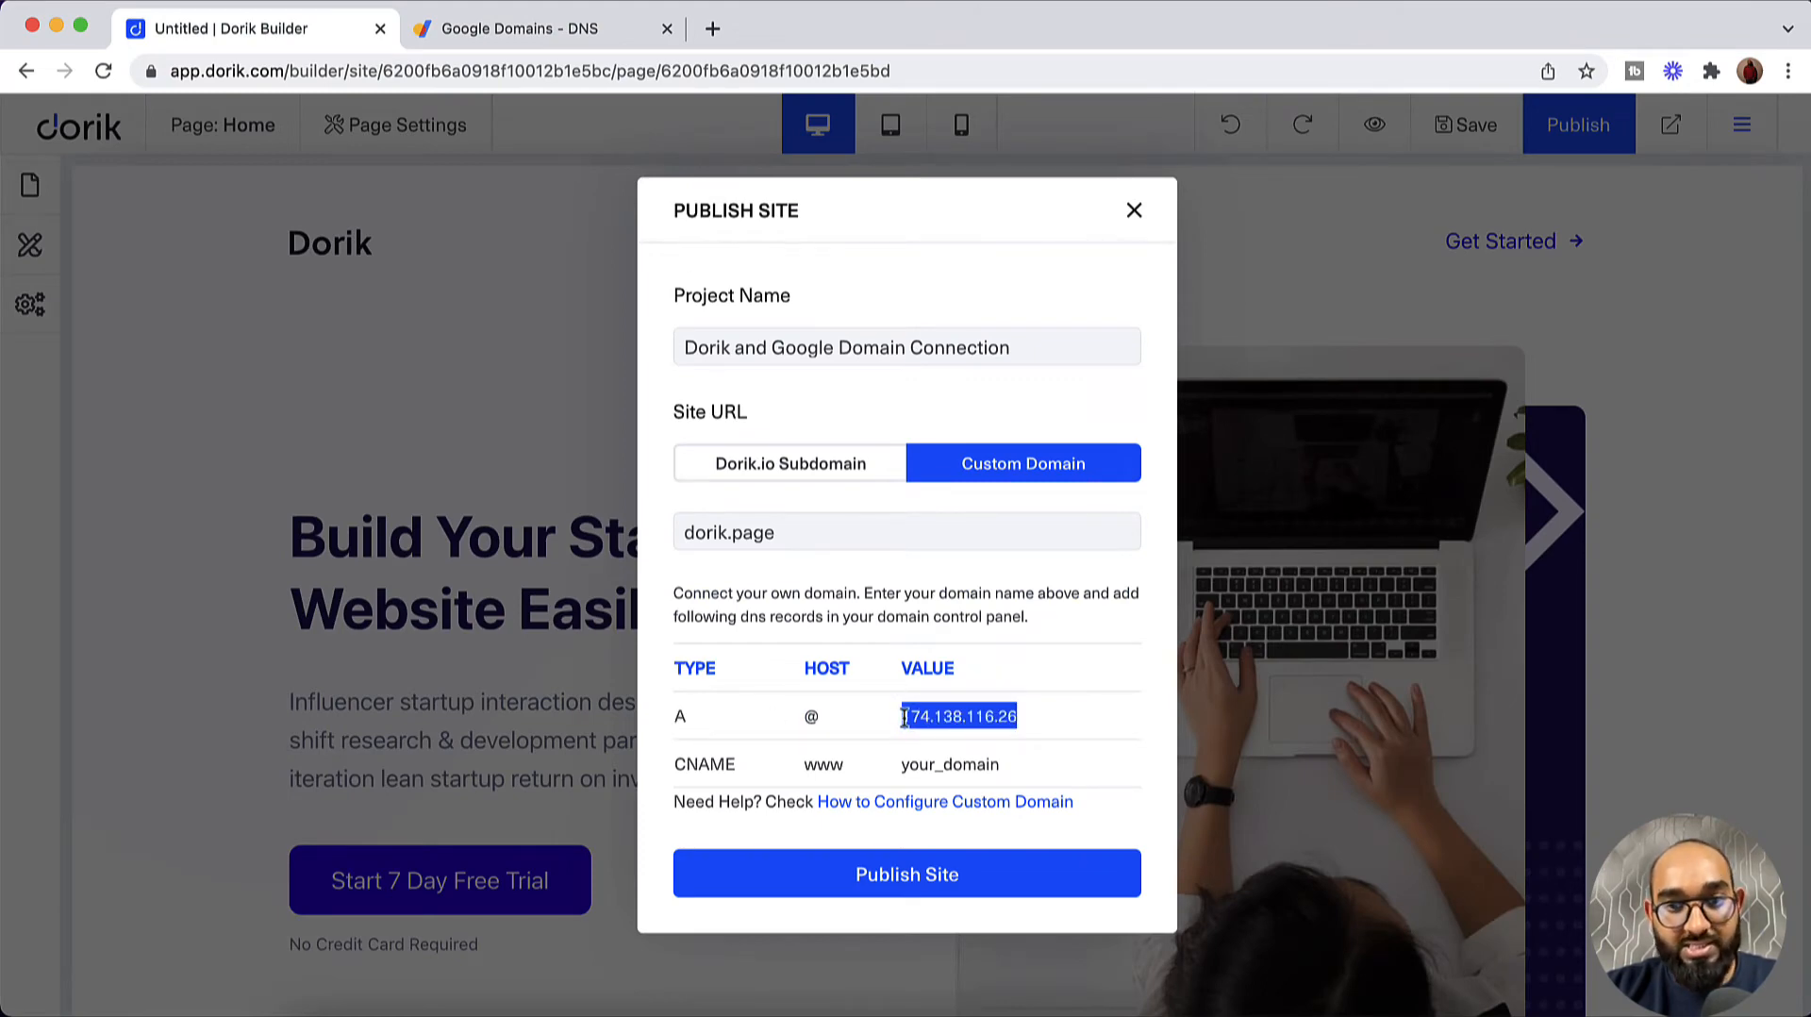
left_click(585, 29)
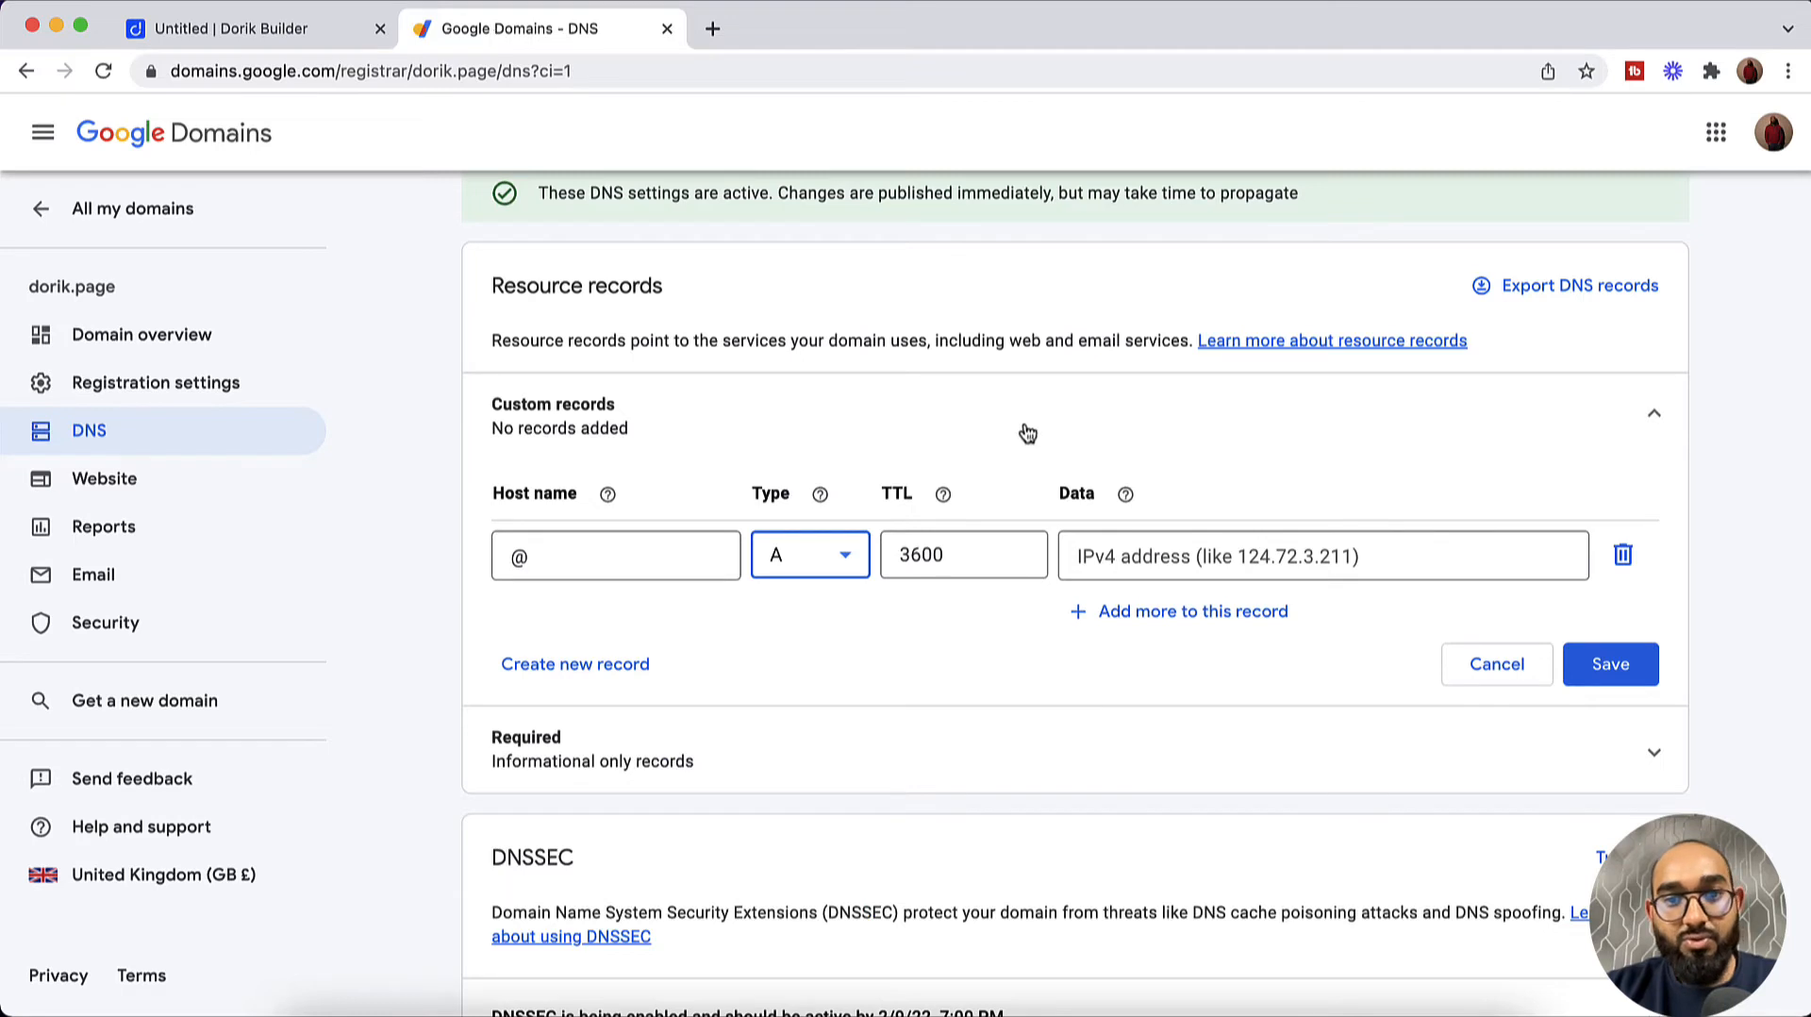
left_click(1082, 557)
key("ctrl+v")
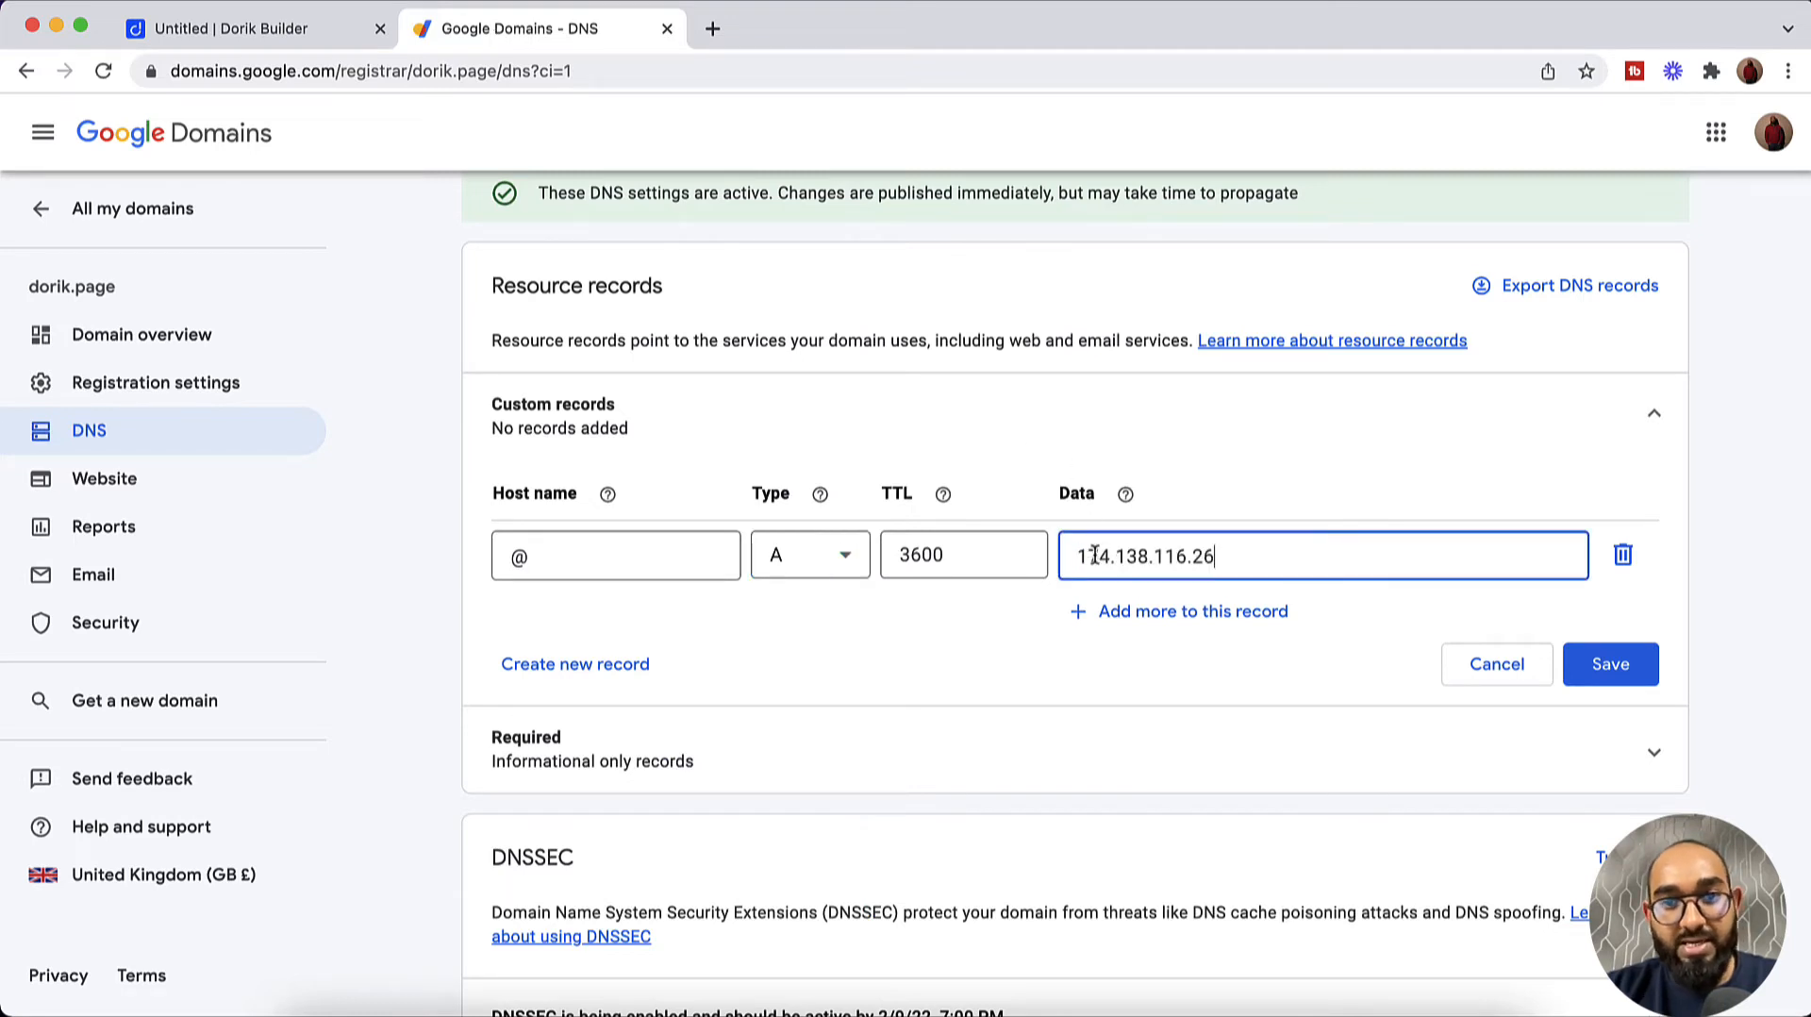
left_click(936, 553)
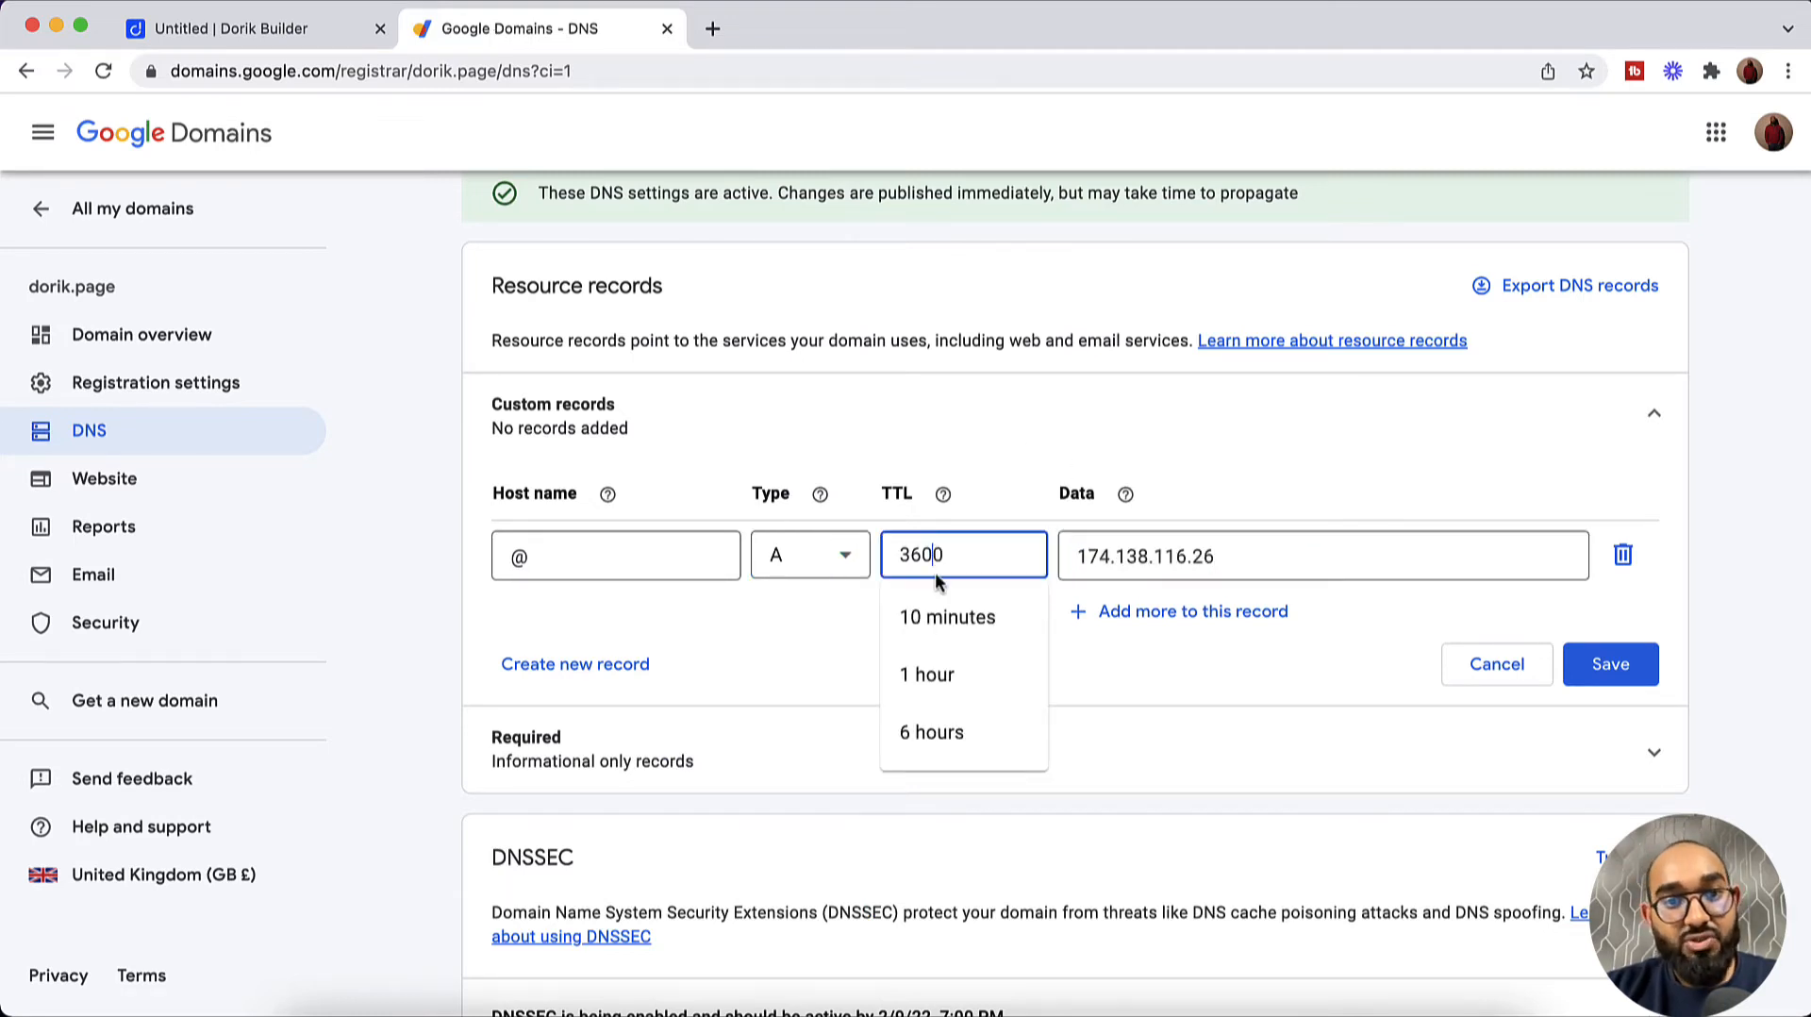
left_click(943, 617)
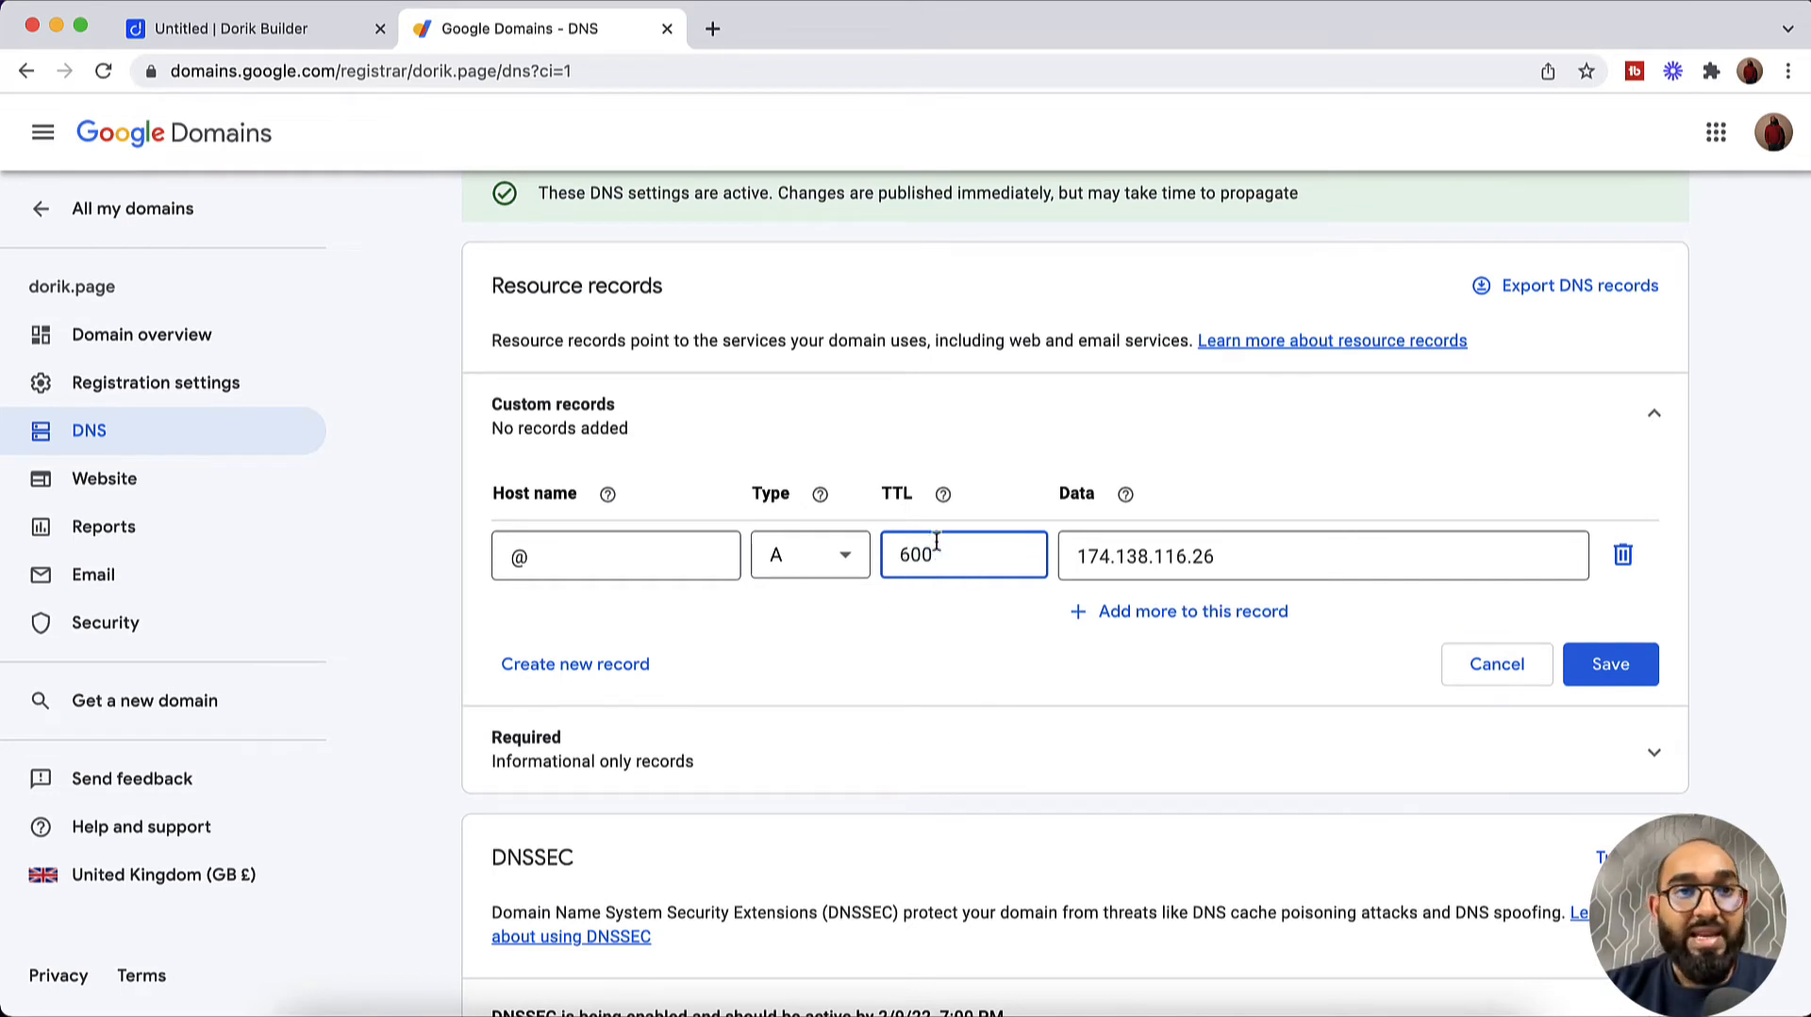
Step: Return to Dorik's publish settings, check the CNAME record's type, host and value, and copy the custom domain dorik.page
left_click(293, 38)
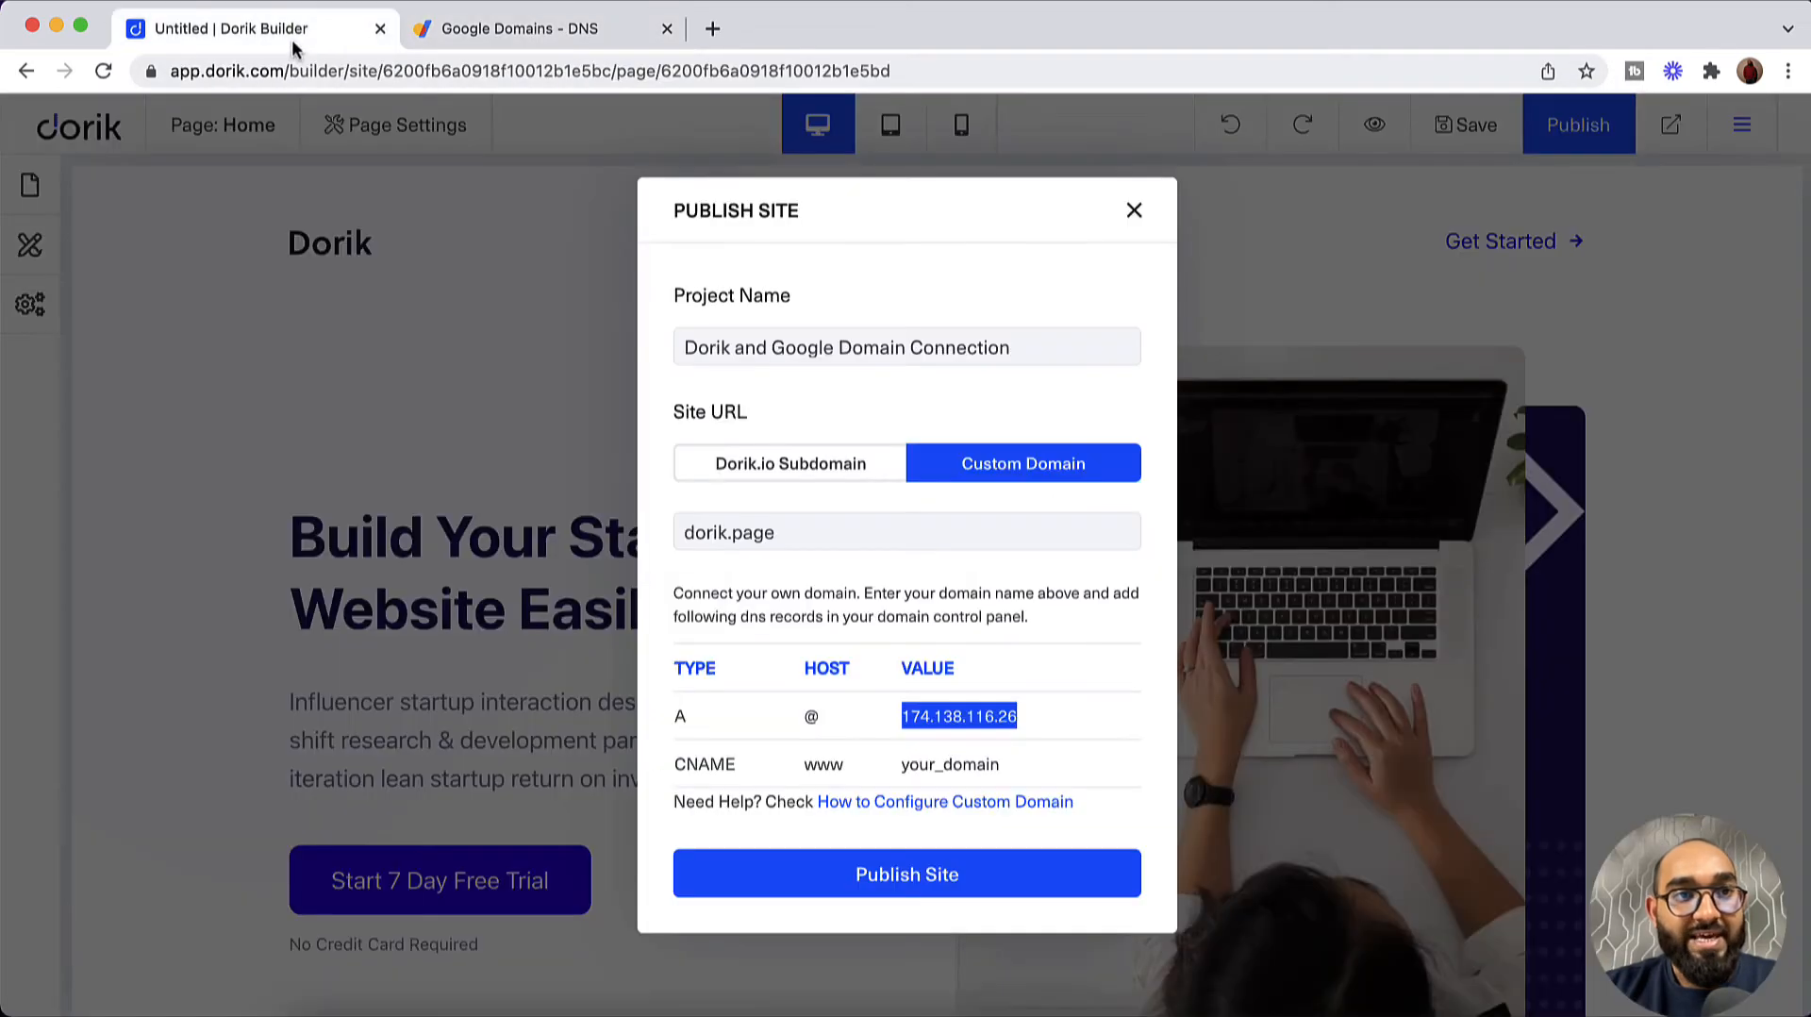
double_click(687, 762)
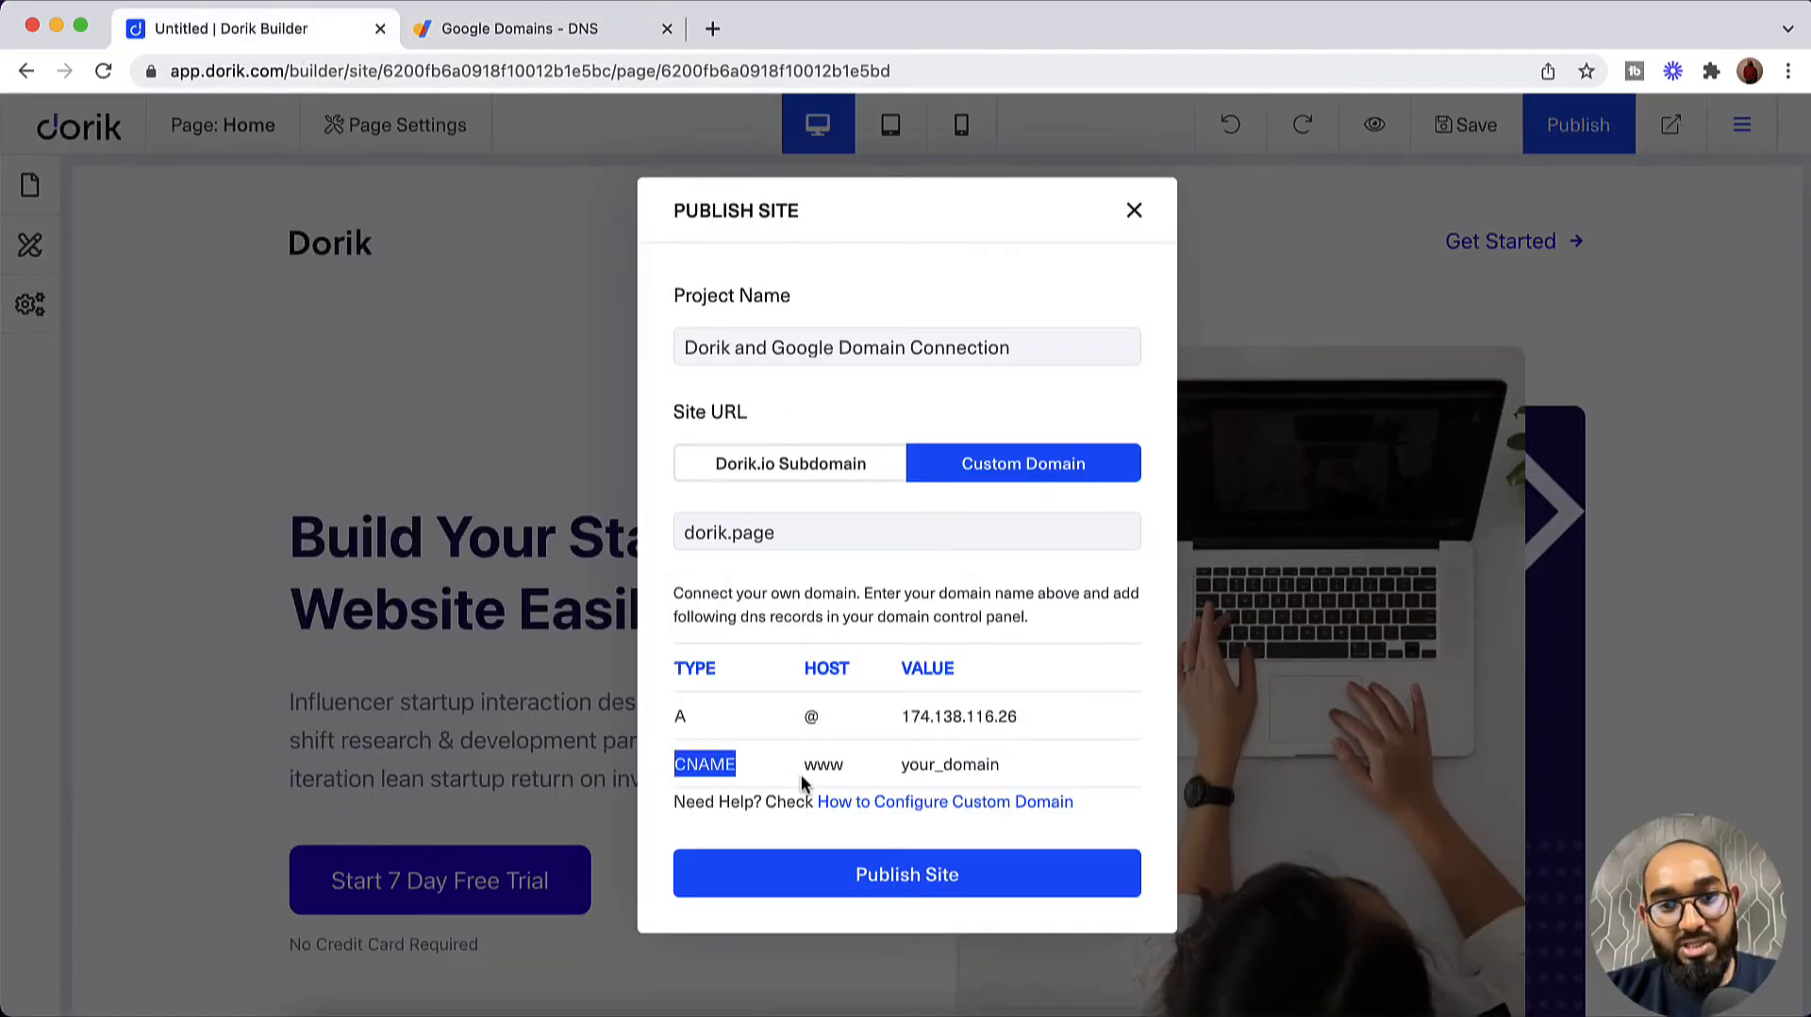
double_click(814, 766)
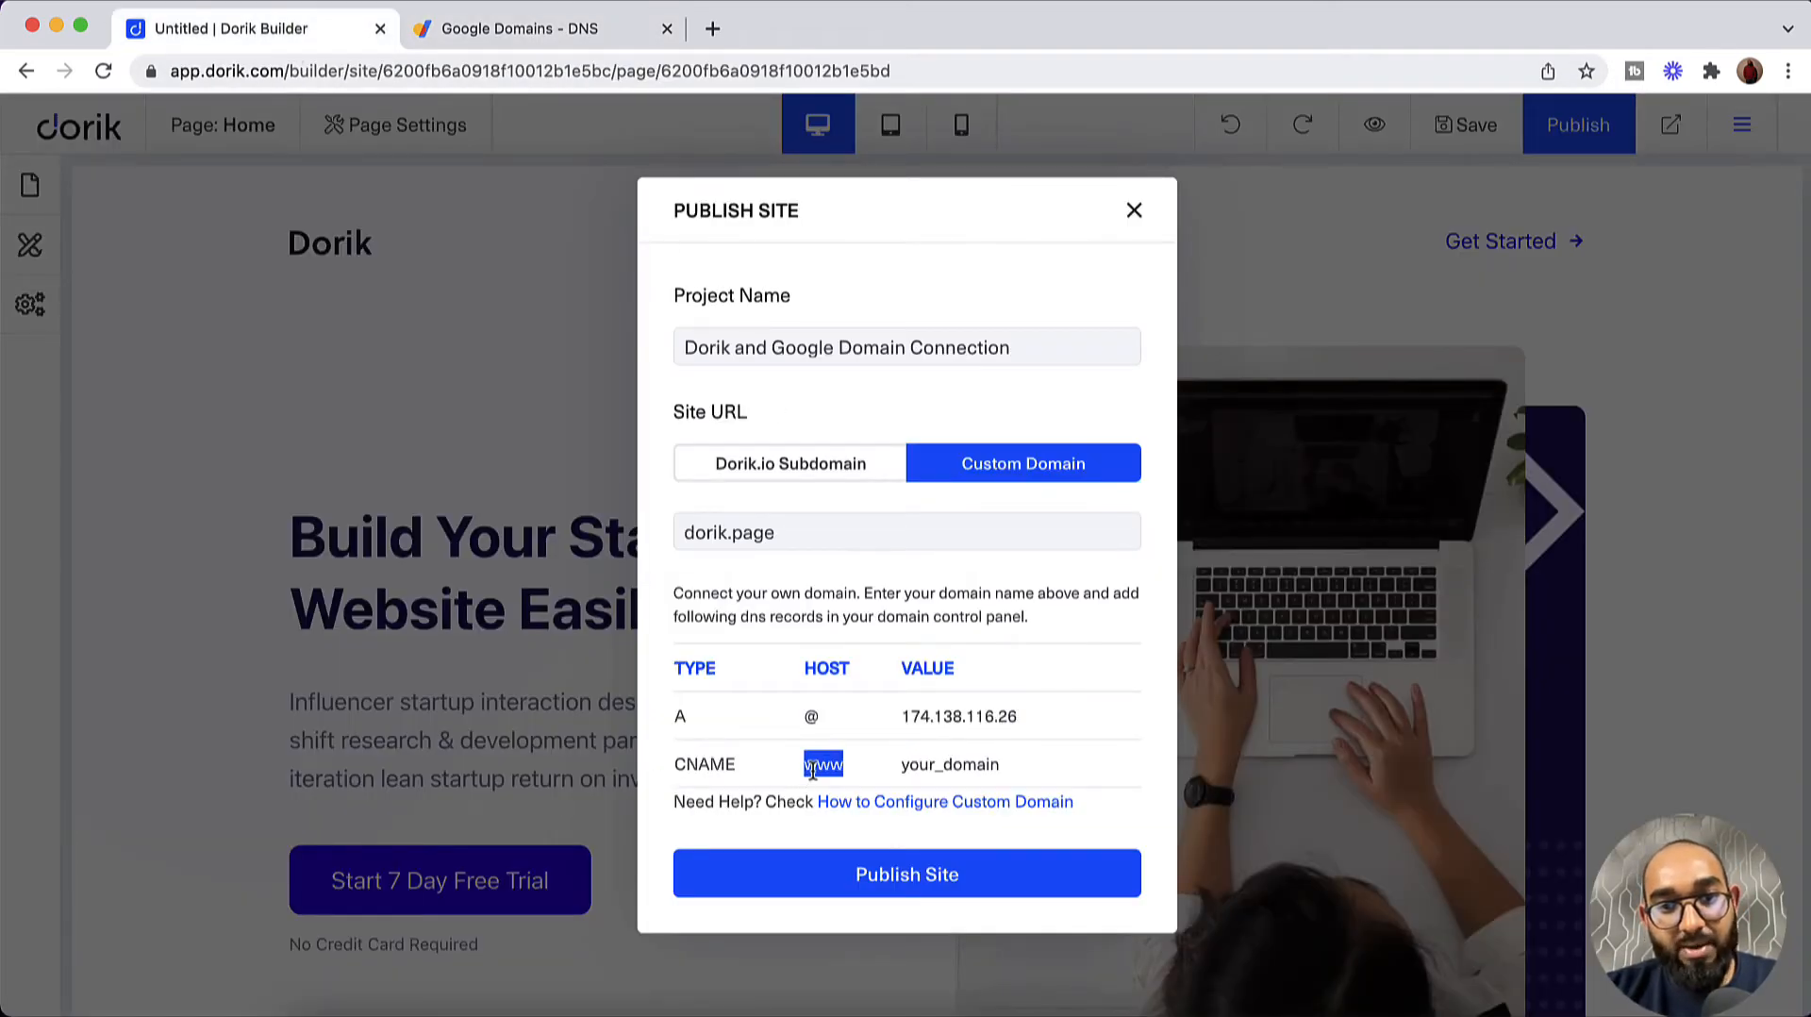
double_click(929, 767)
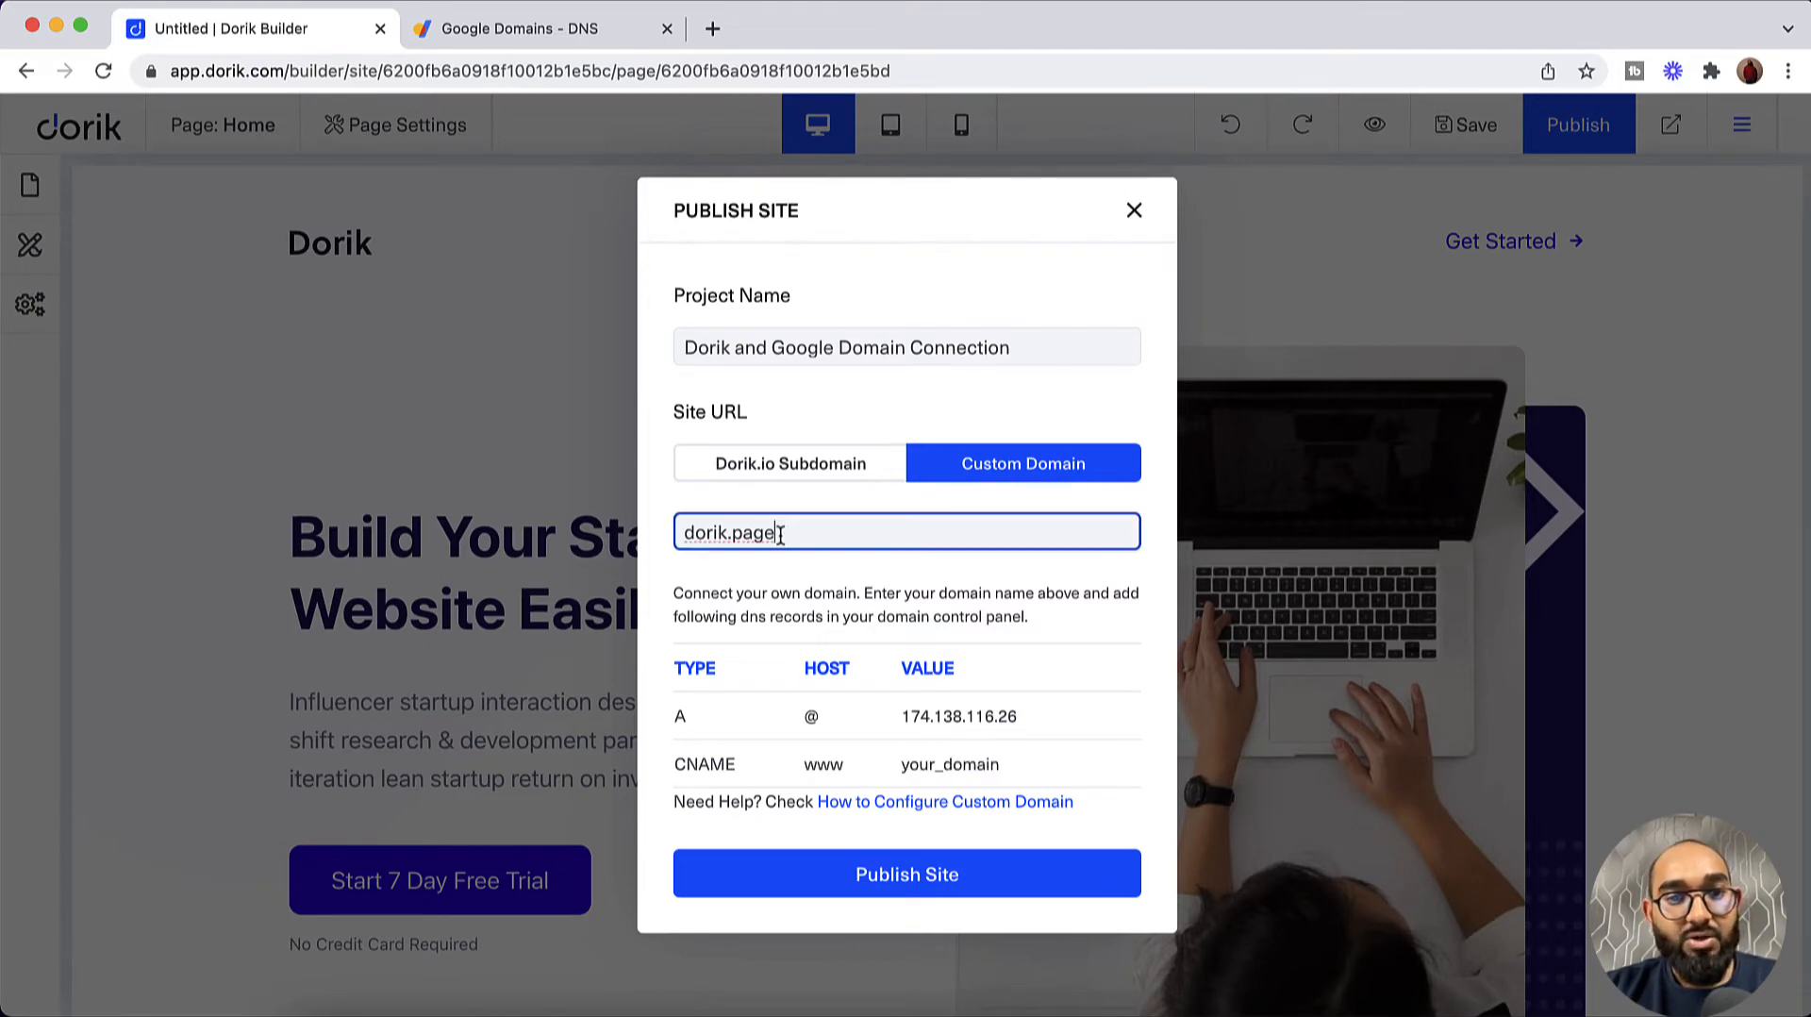
left_click_drag(775, 531, 679, 533)
key("super+c")
left_click(664, 550)
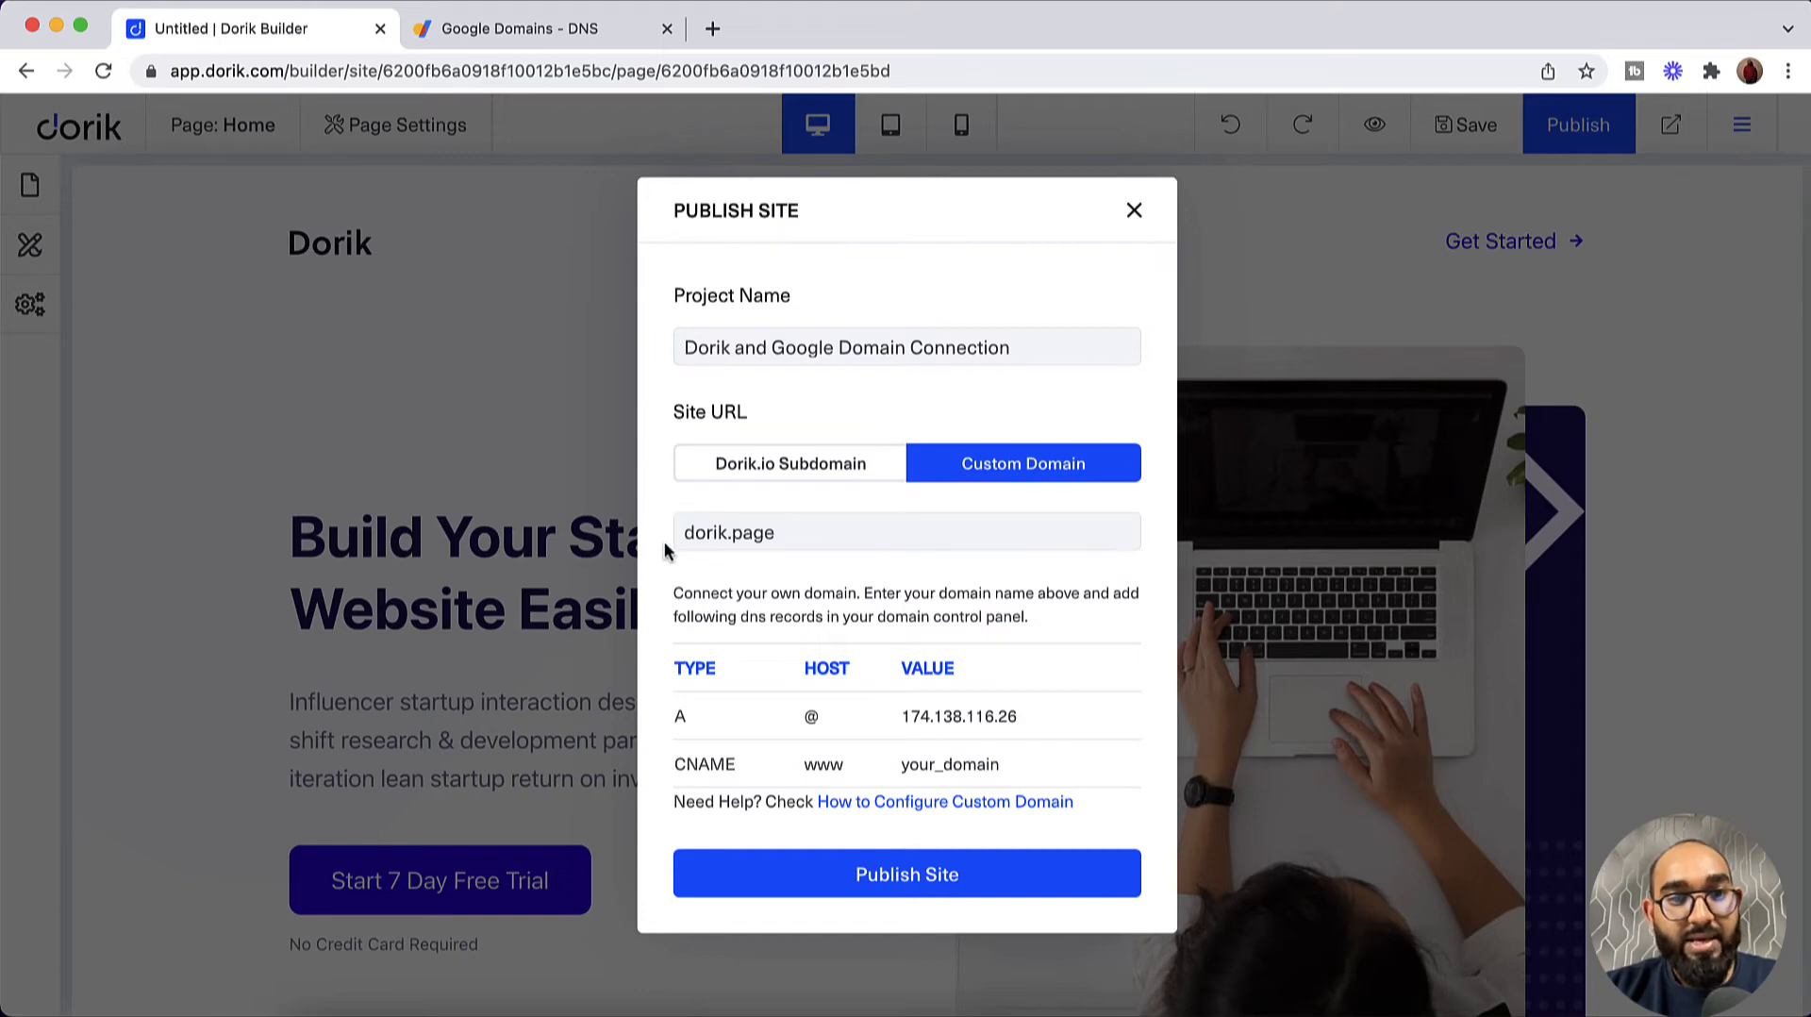
Step: In Google Domains, create a second custom record with host name www and type CNAME
left_click(551, 29)
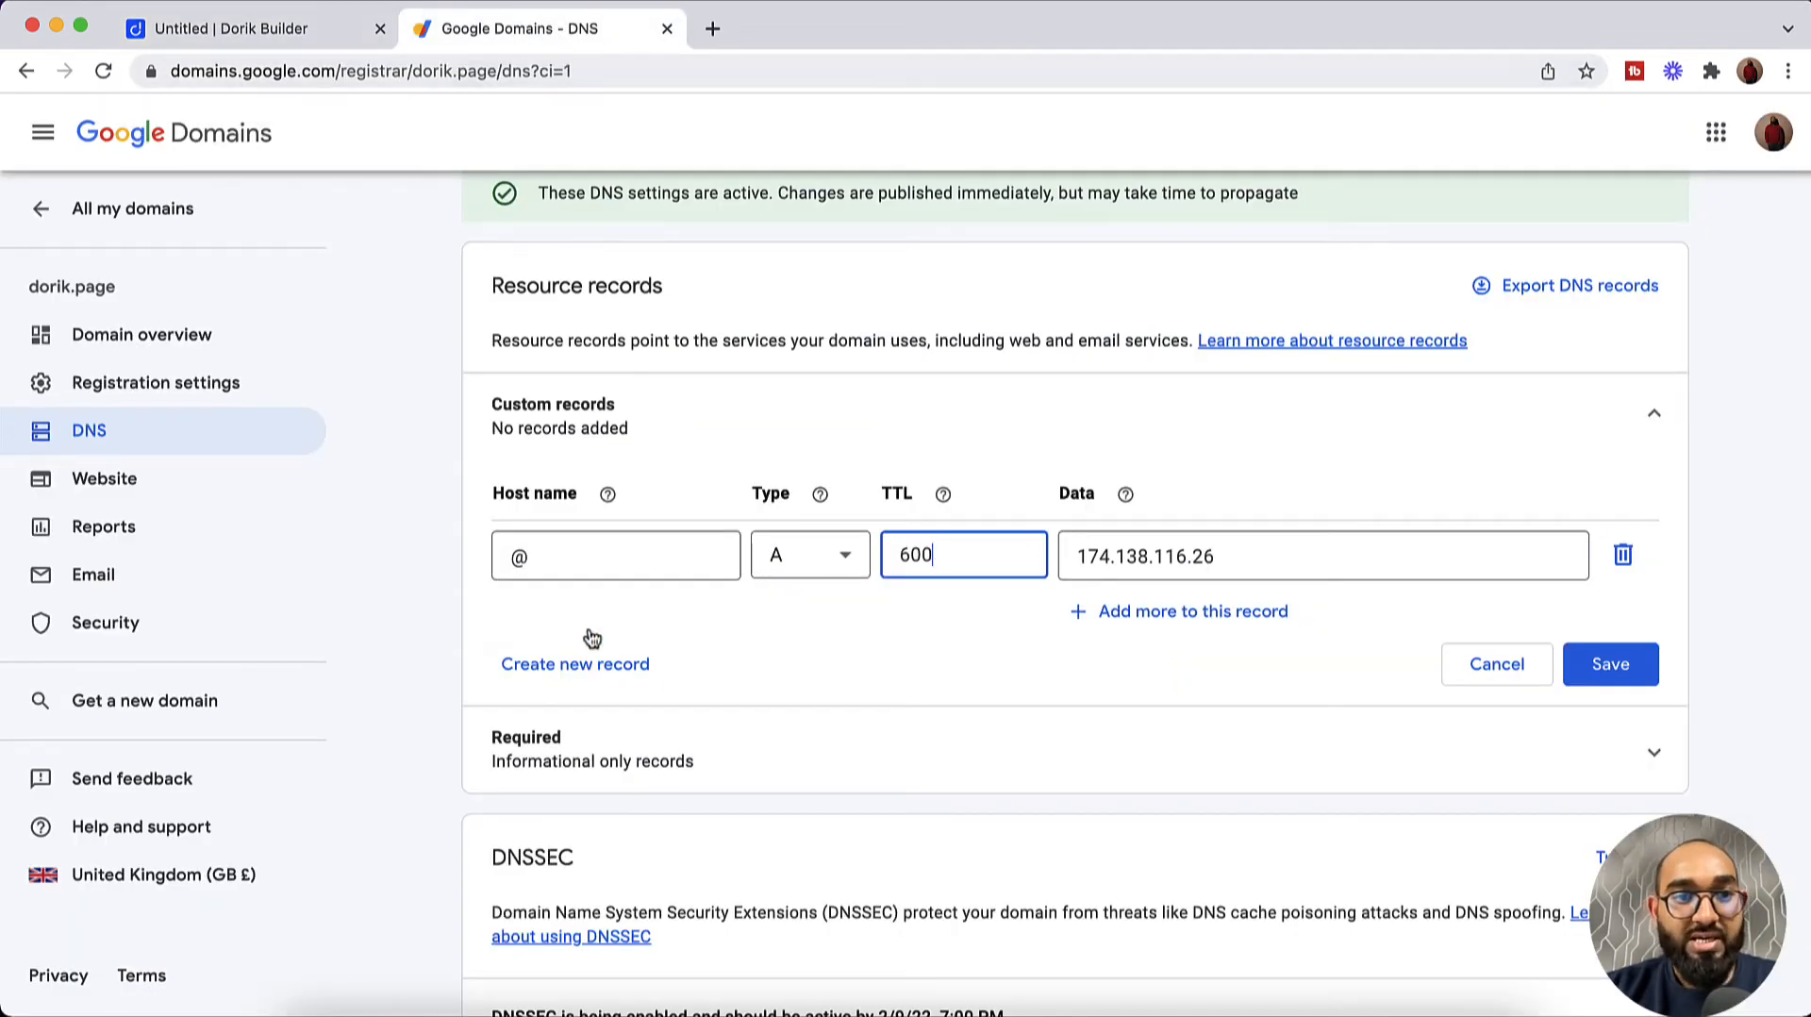
left_click(560, 683)
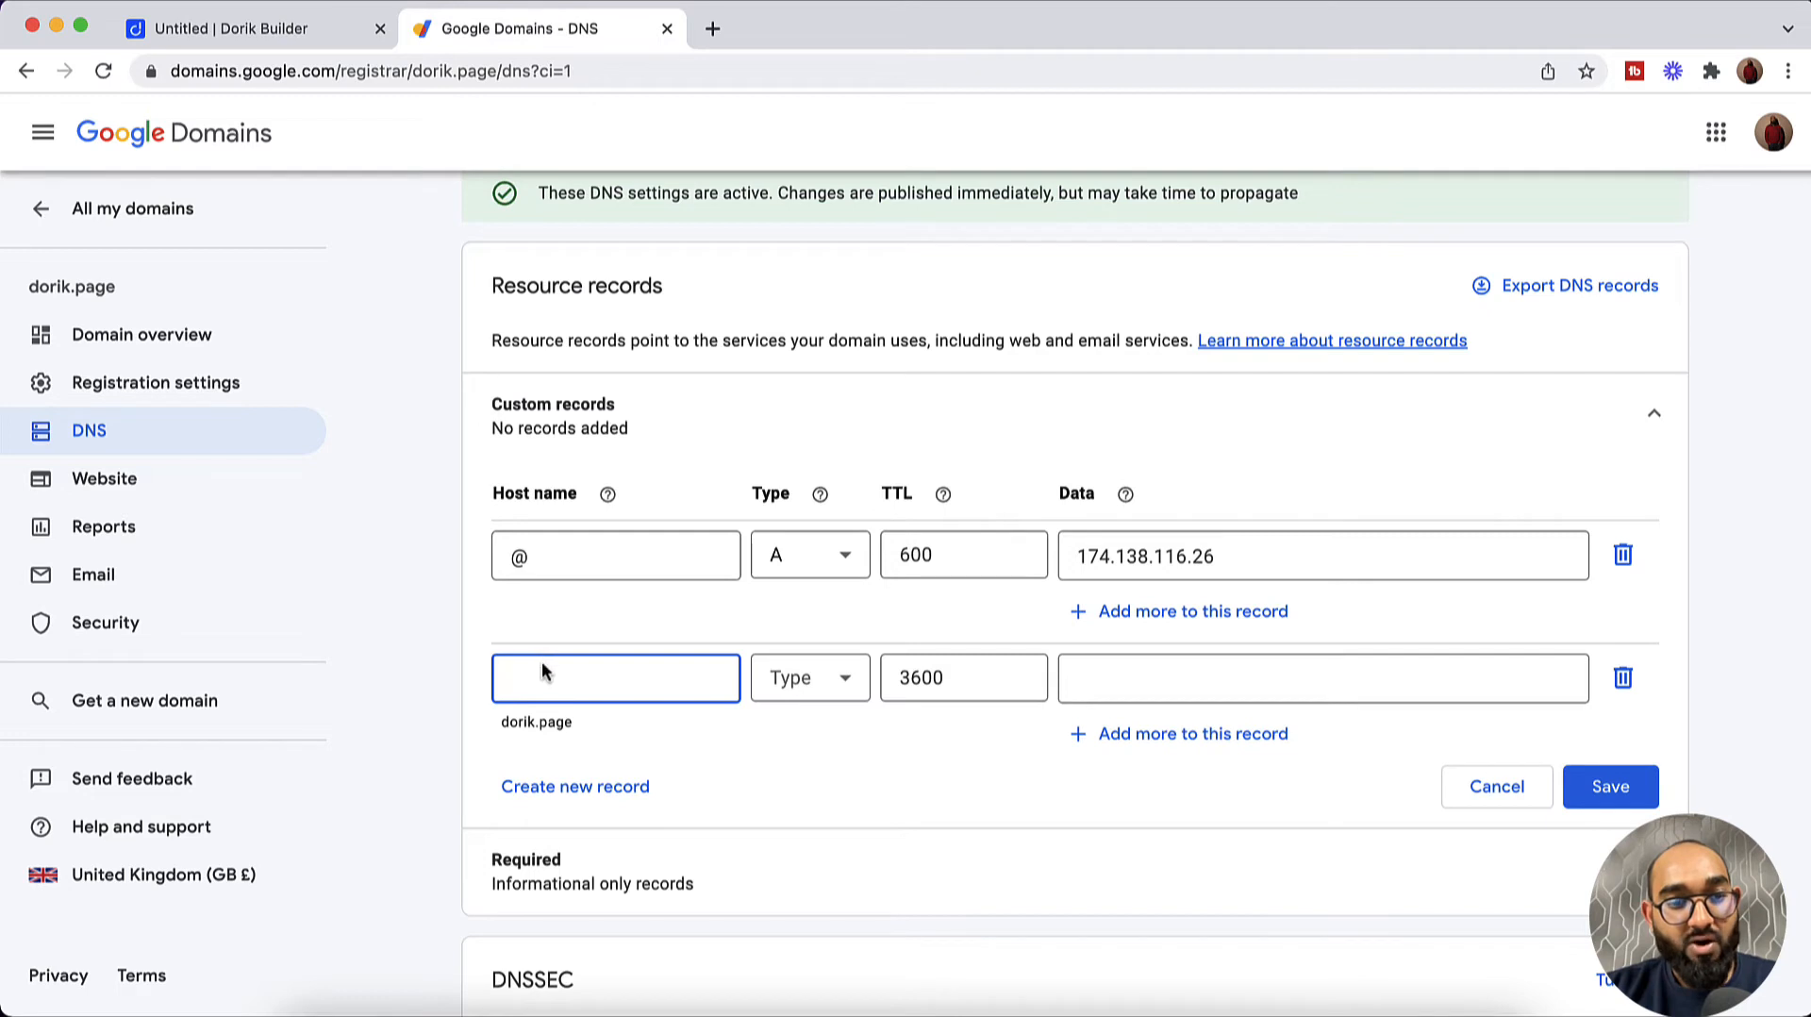
type("www")
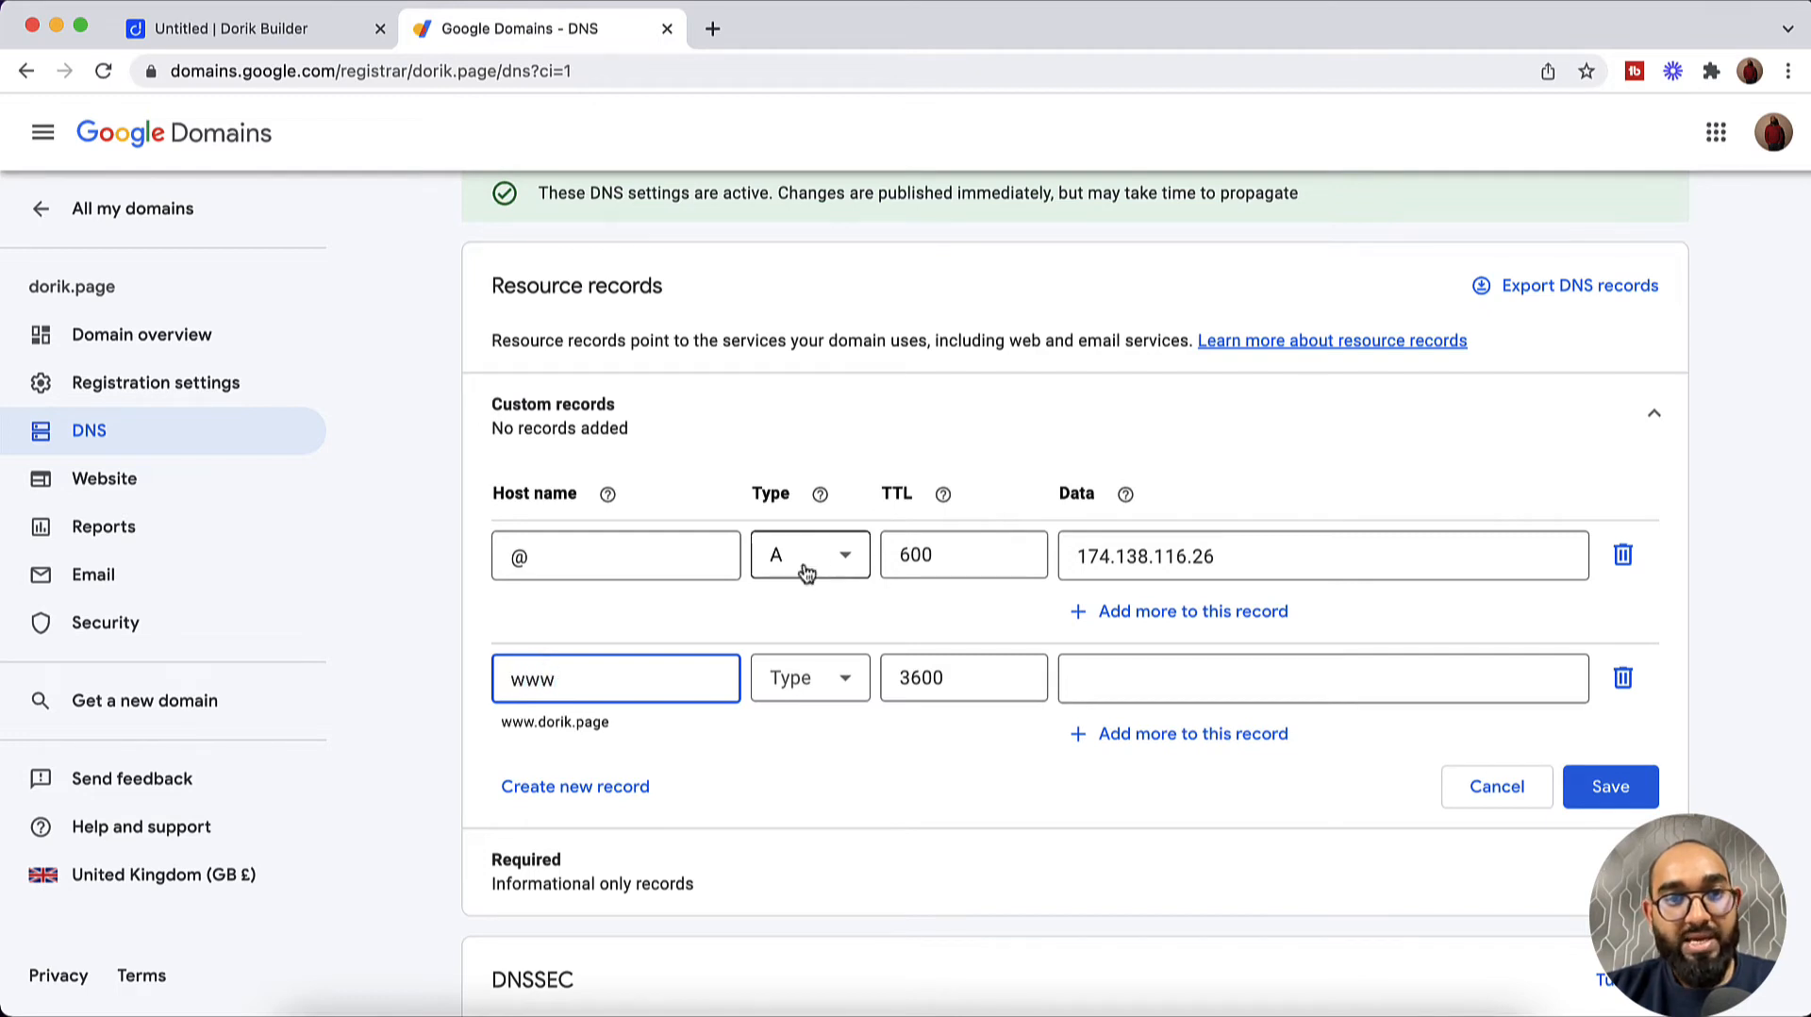
left_click(799, 677)
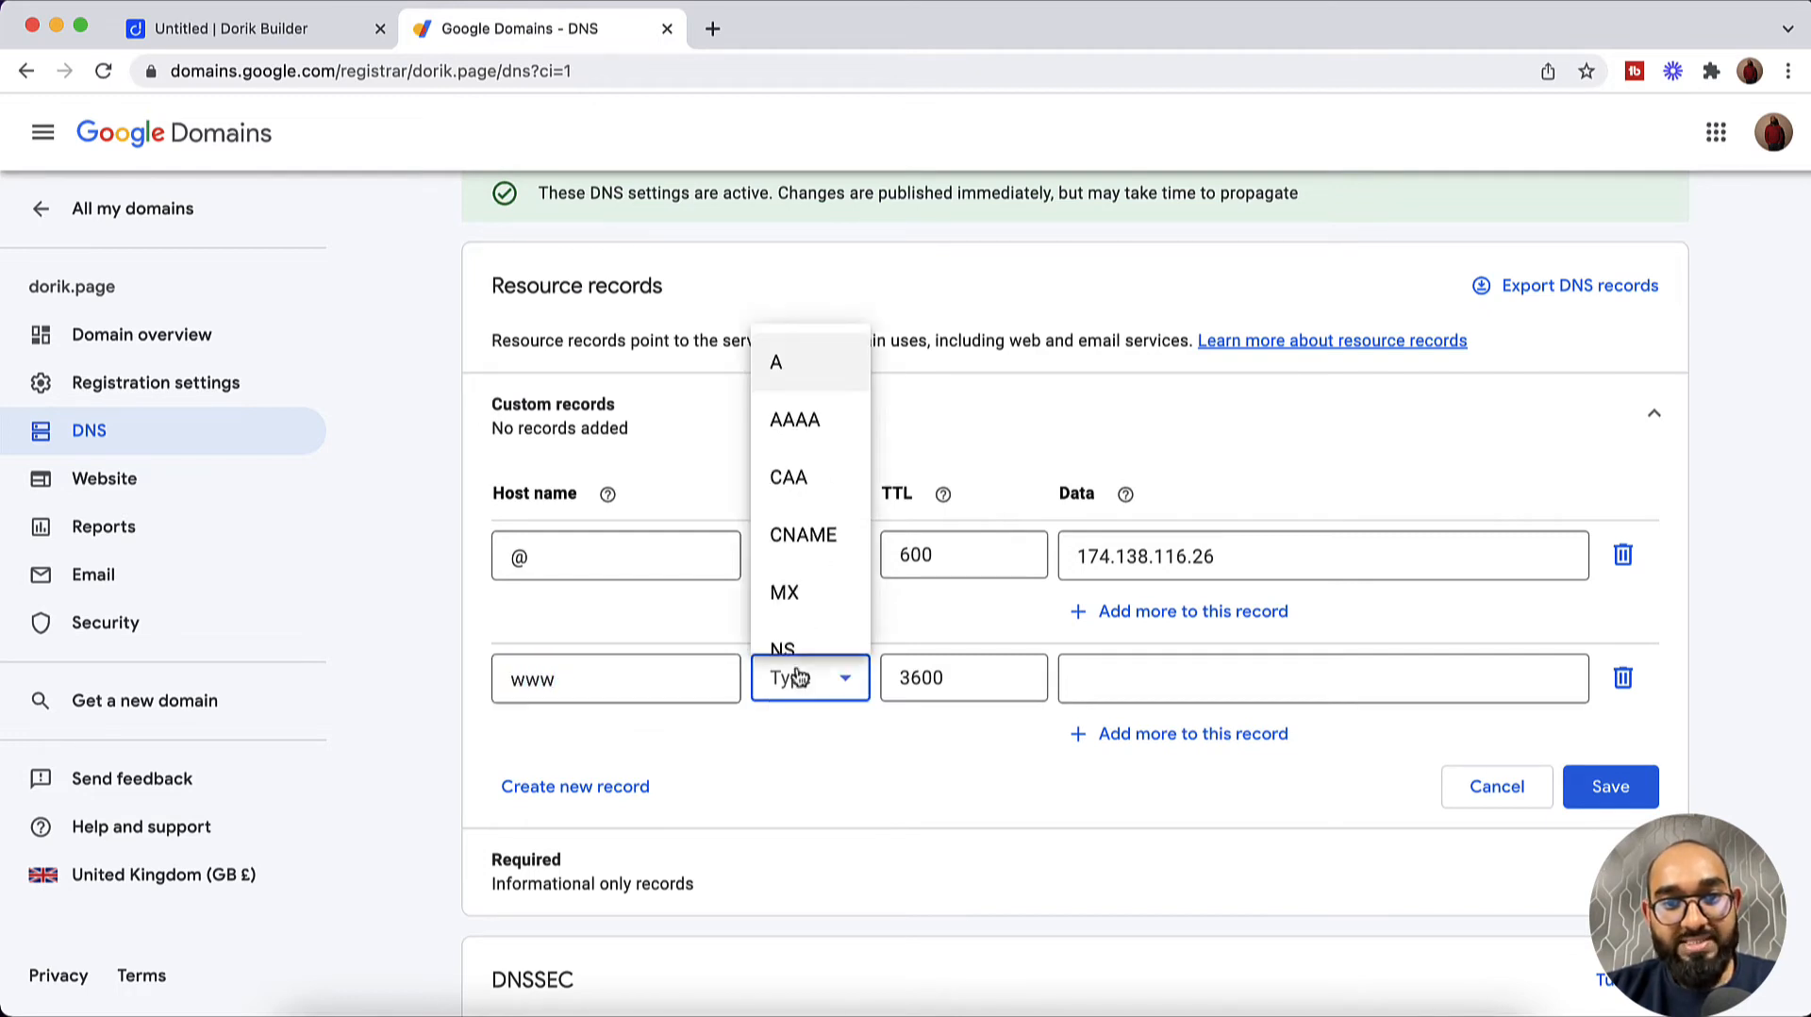
left_click(806, 542)
Step: Compare the CNAME record's type and host with those listed in Dorik's publish settings
left_click(247, 31)
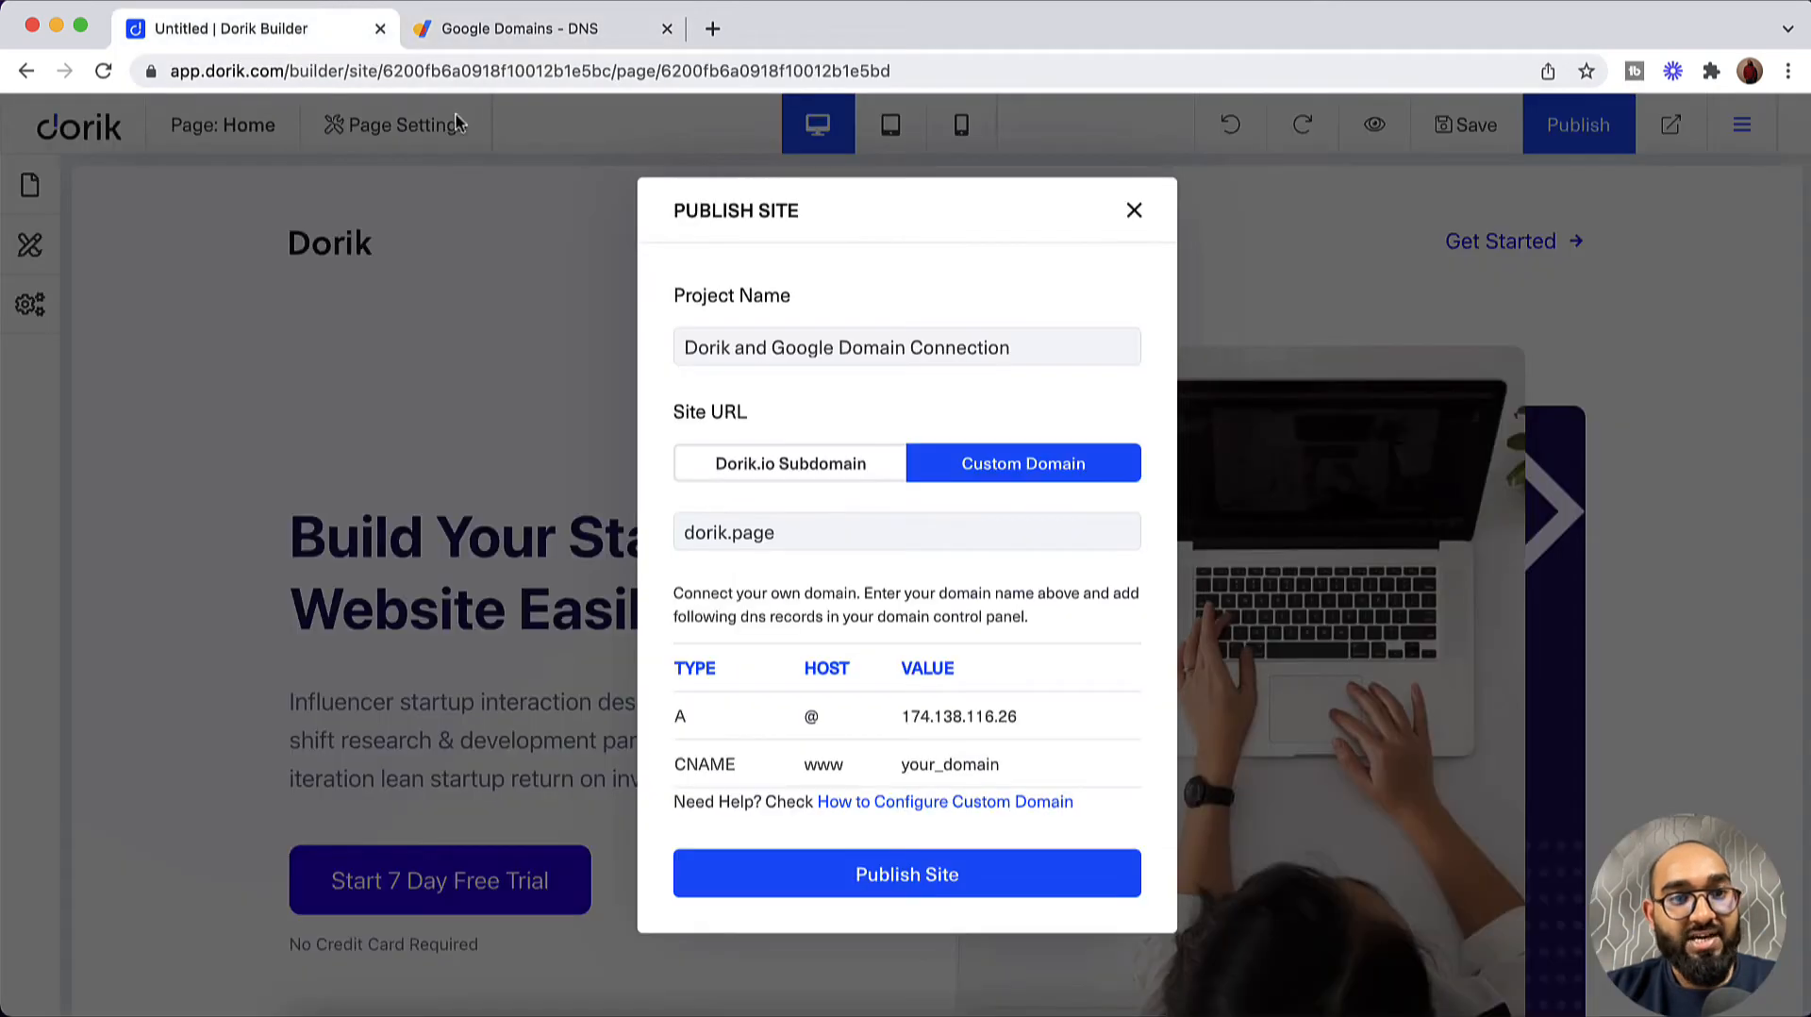
double_click(696, 764)
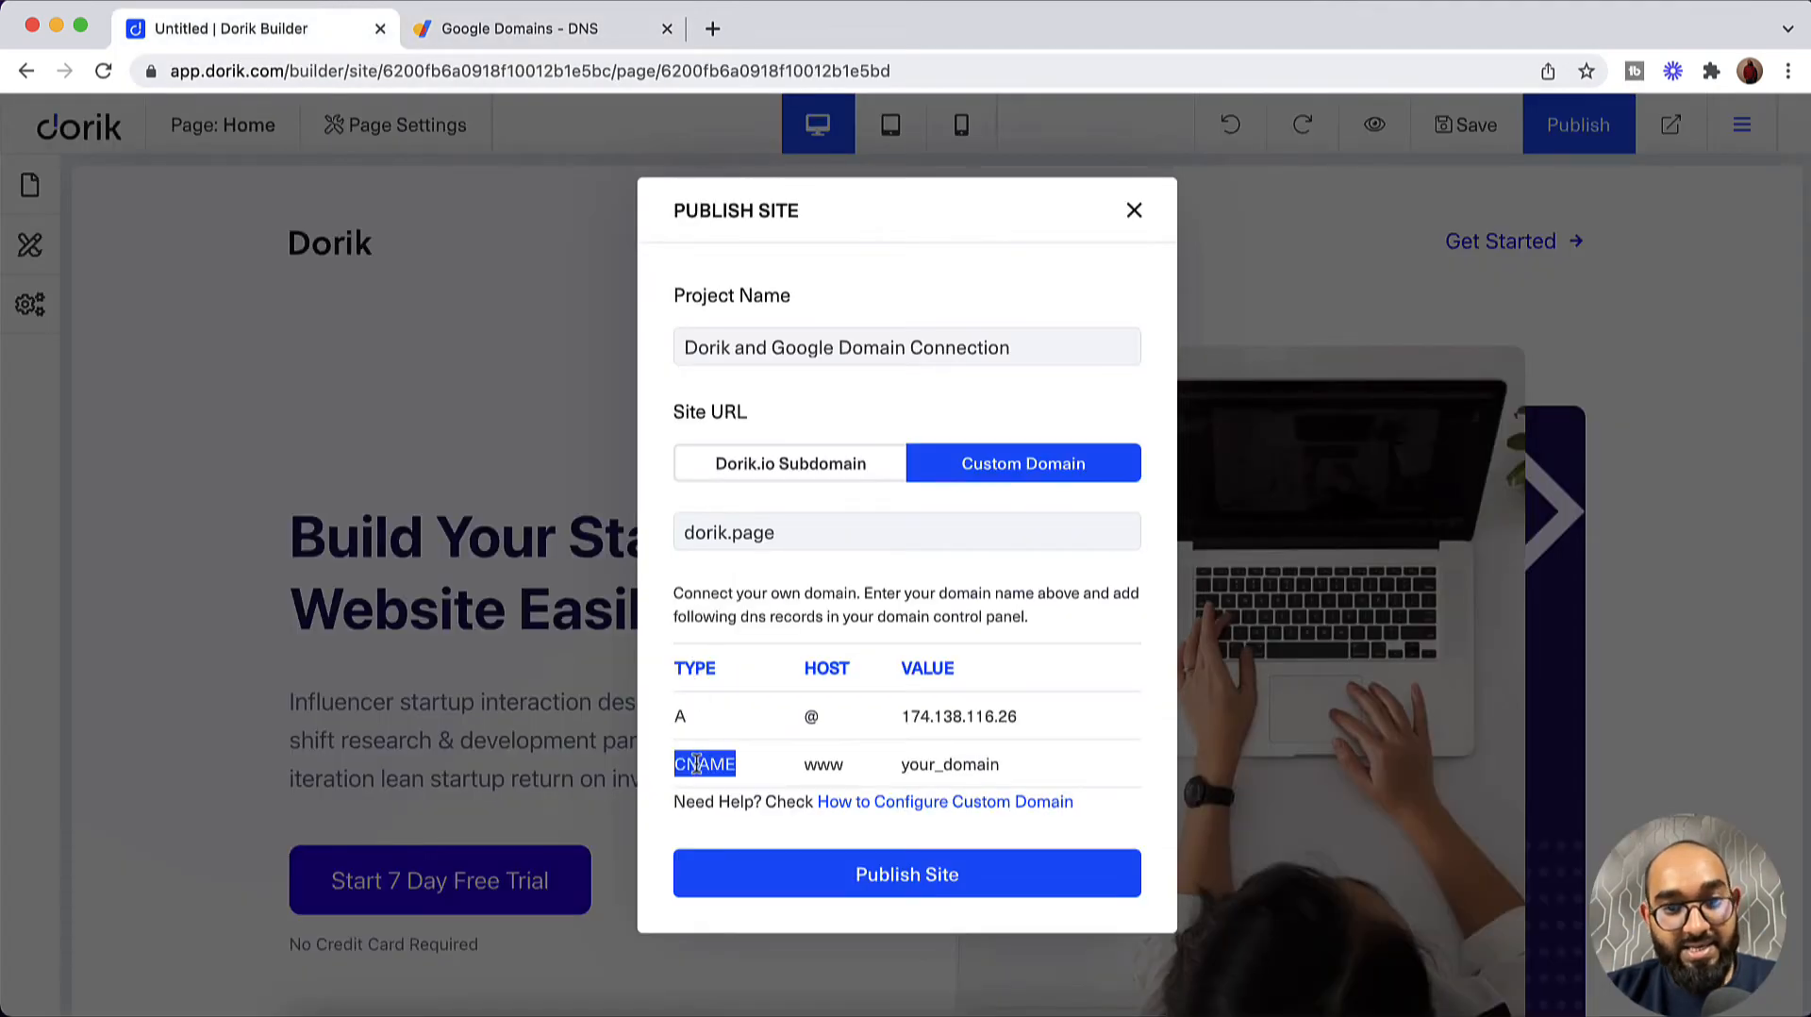
double_click(817, 764)
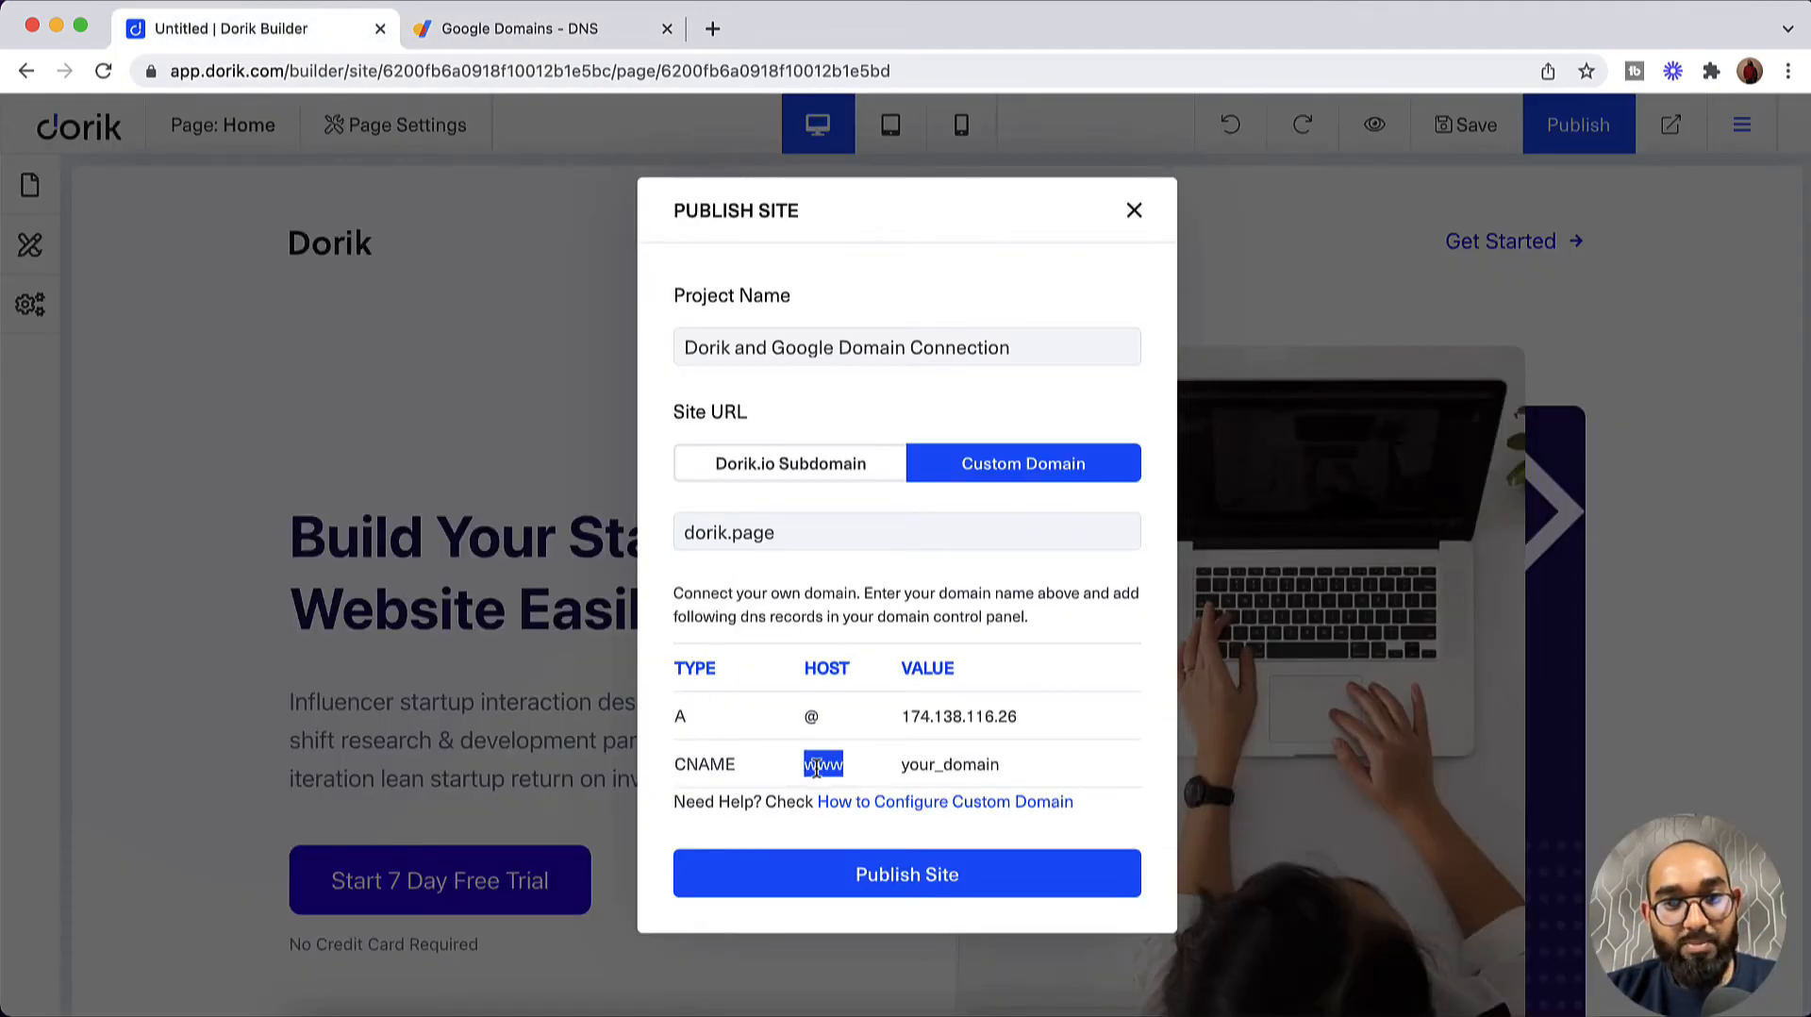
Step: Back in Google Domains, set the CNAME record's TTL to 10 minutes and its data to dorik.page
left_click(574, 43)
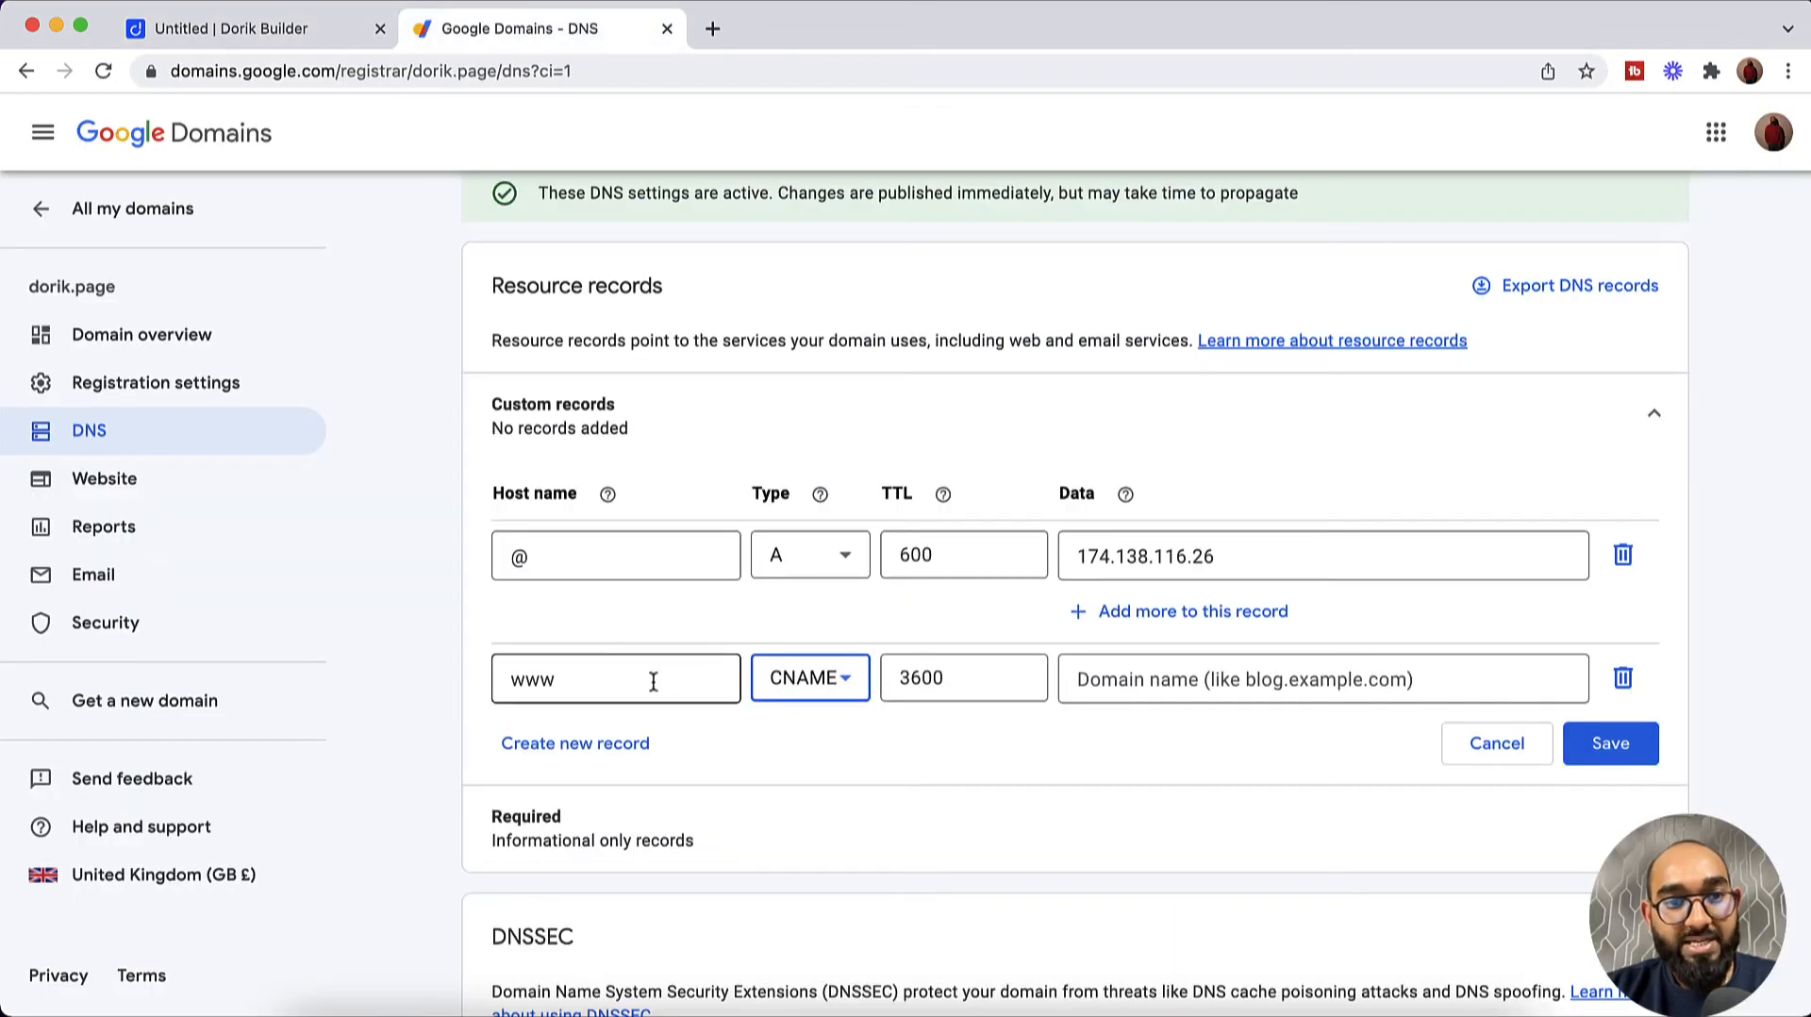
left_click(911, 679)
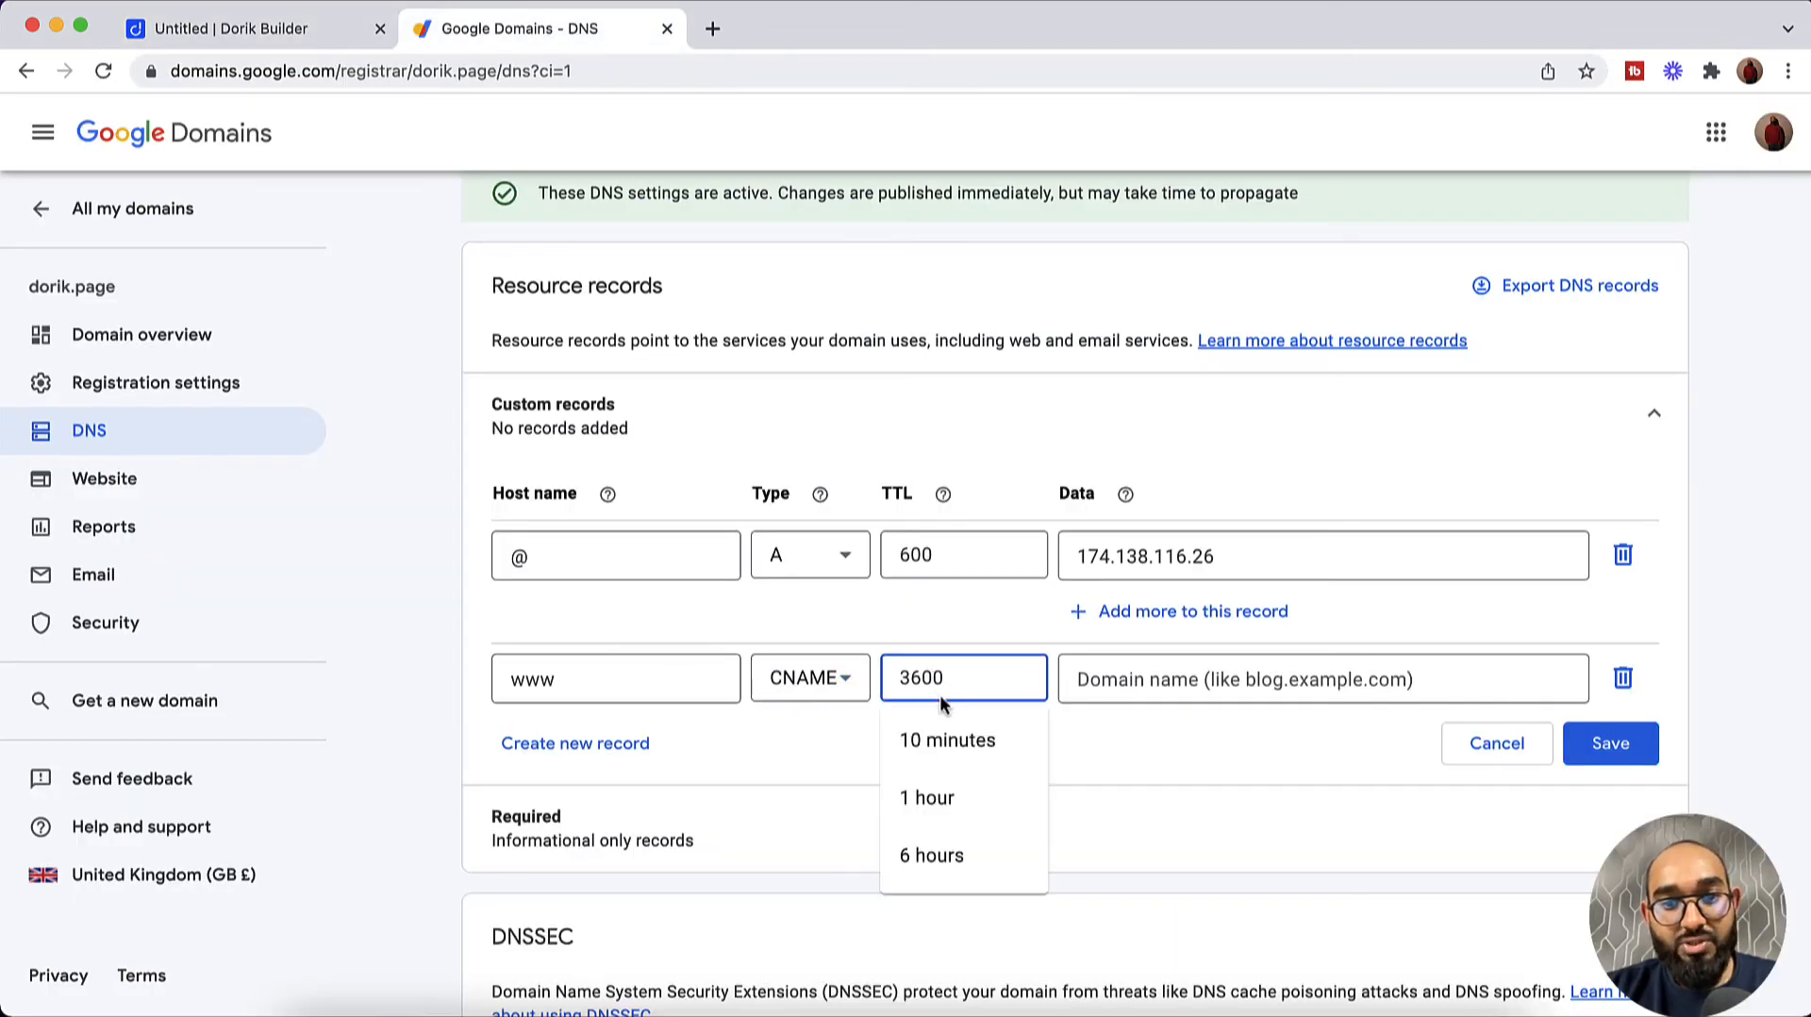
left_click(948, 740)
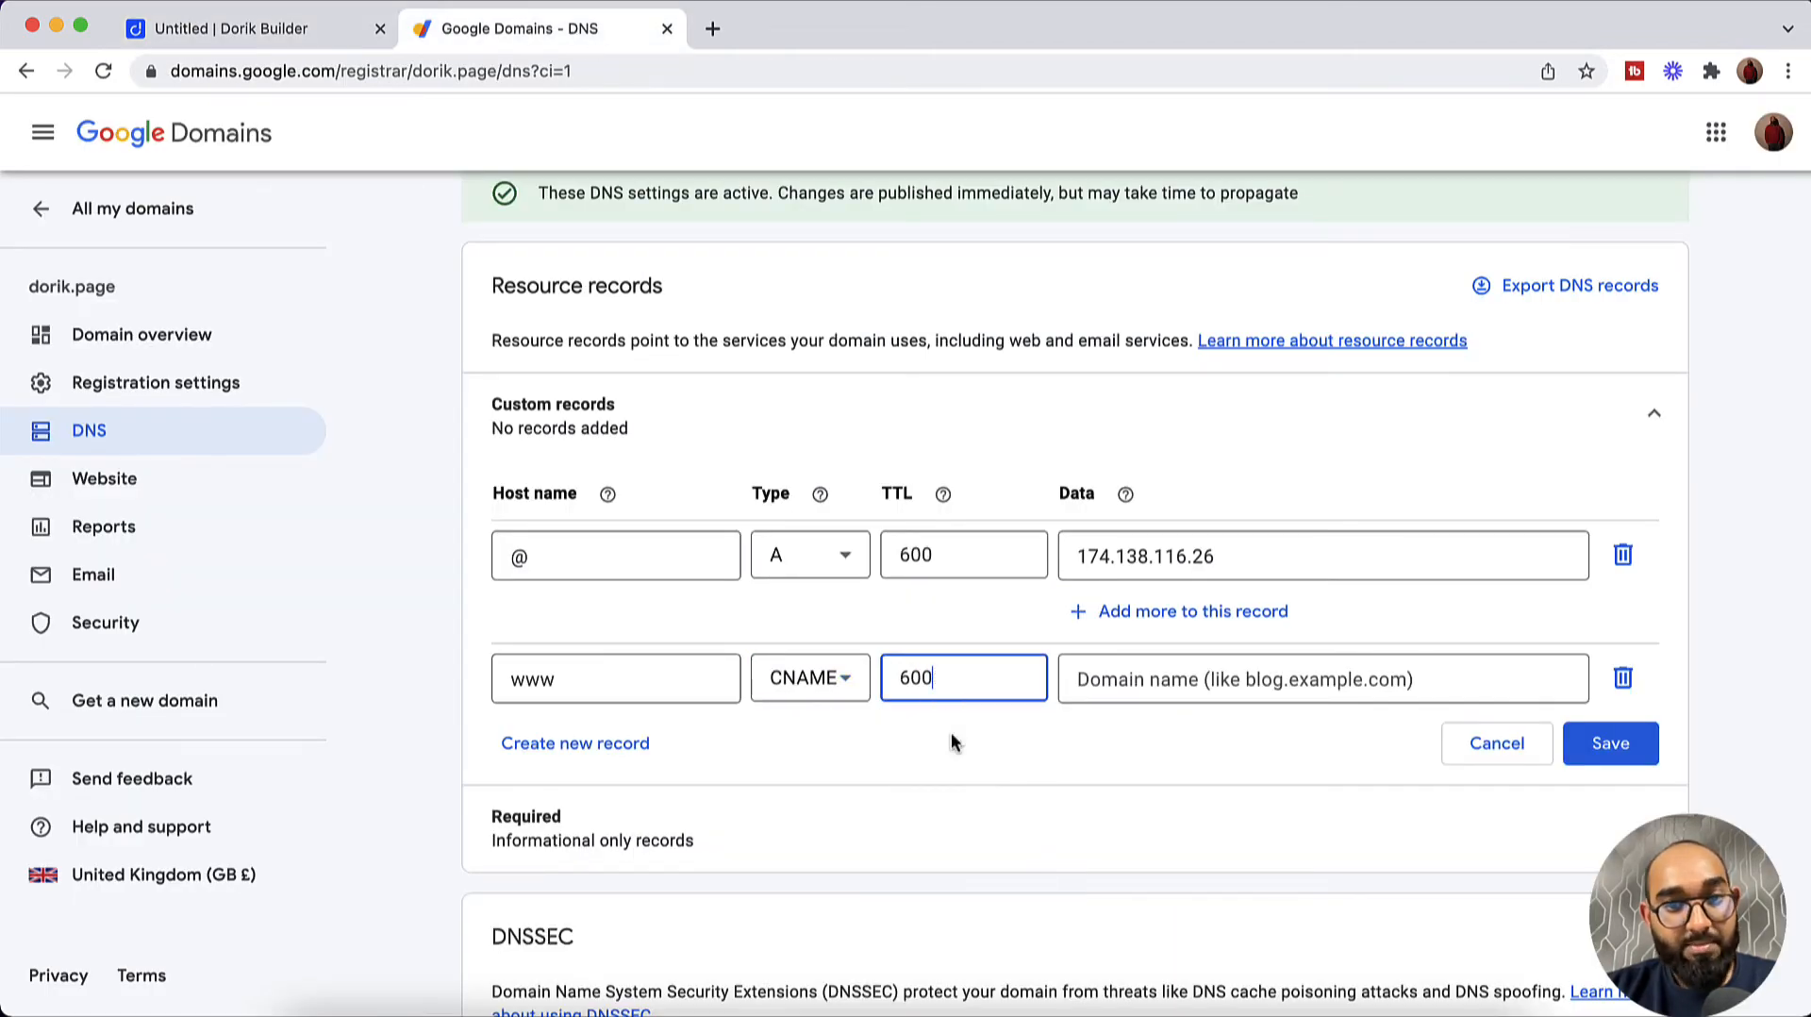
left_click(1124, 687)
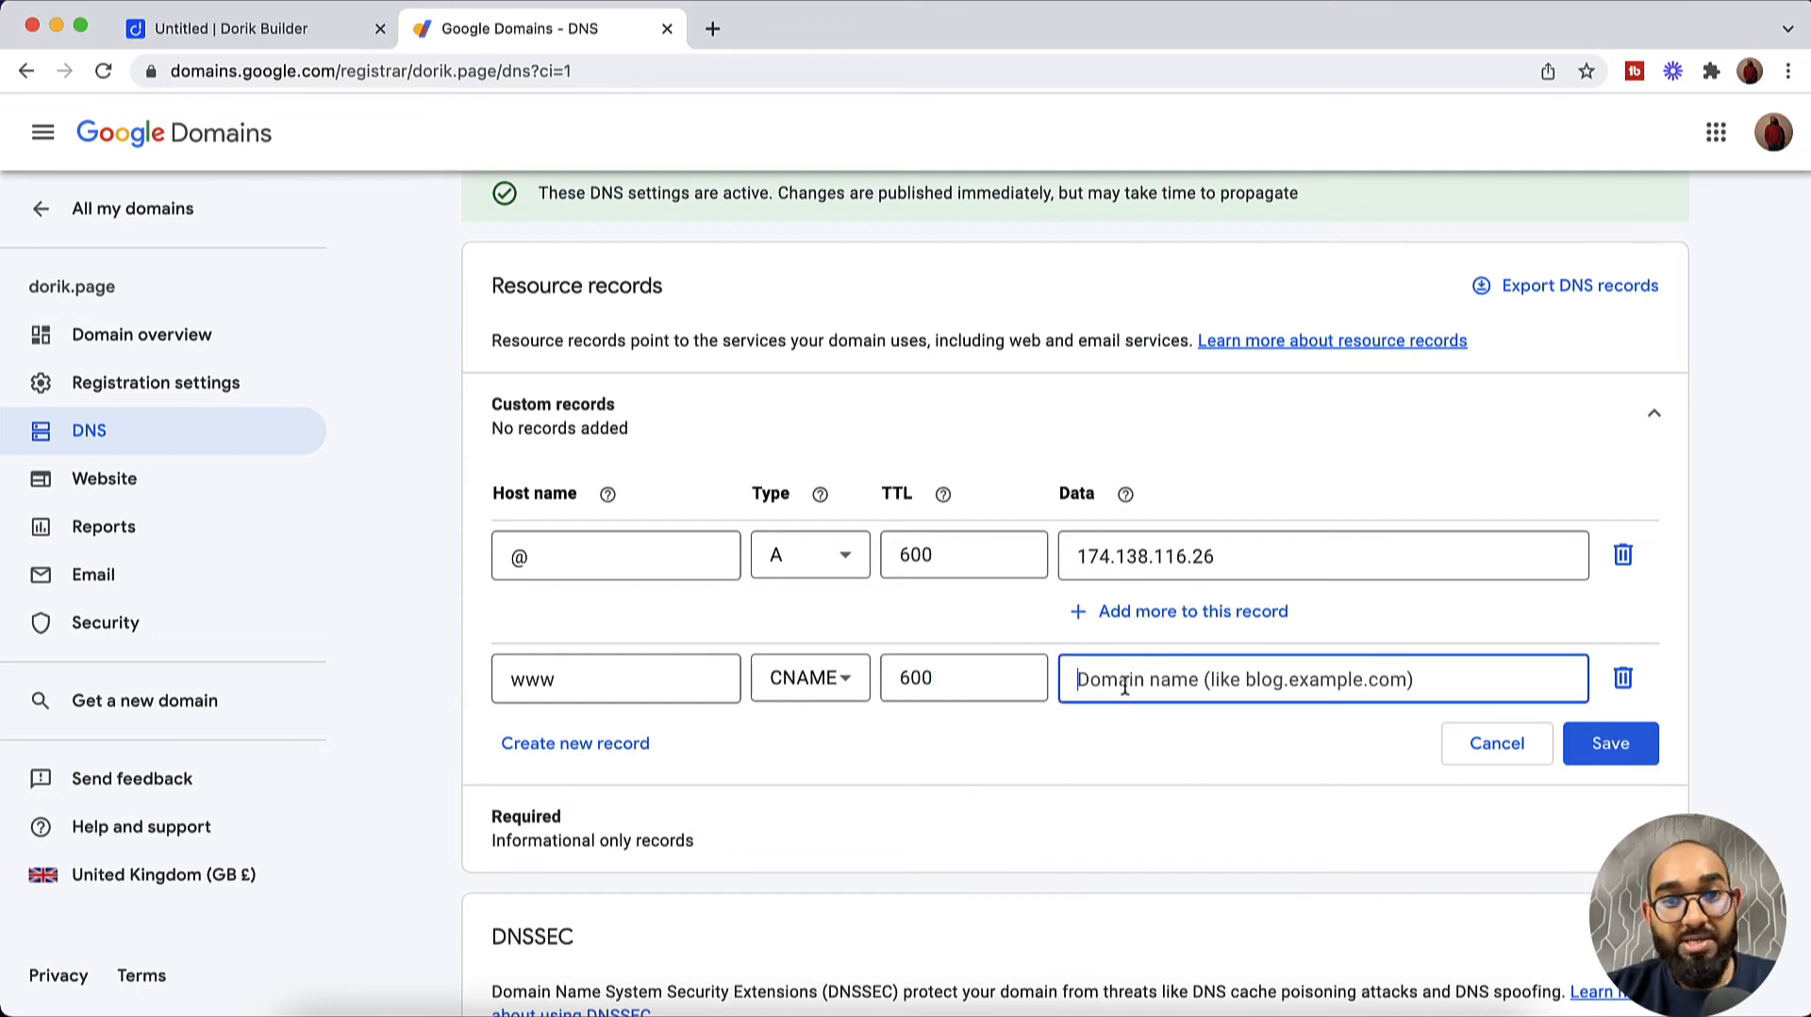
key("super+v")
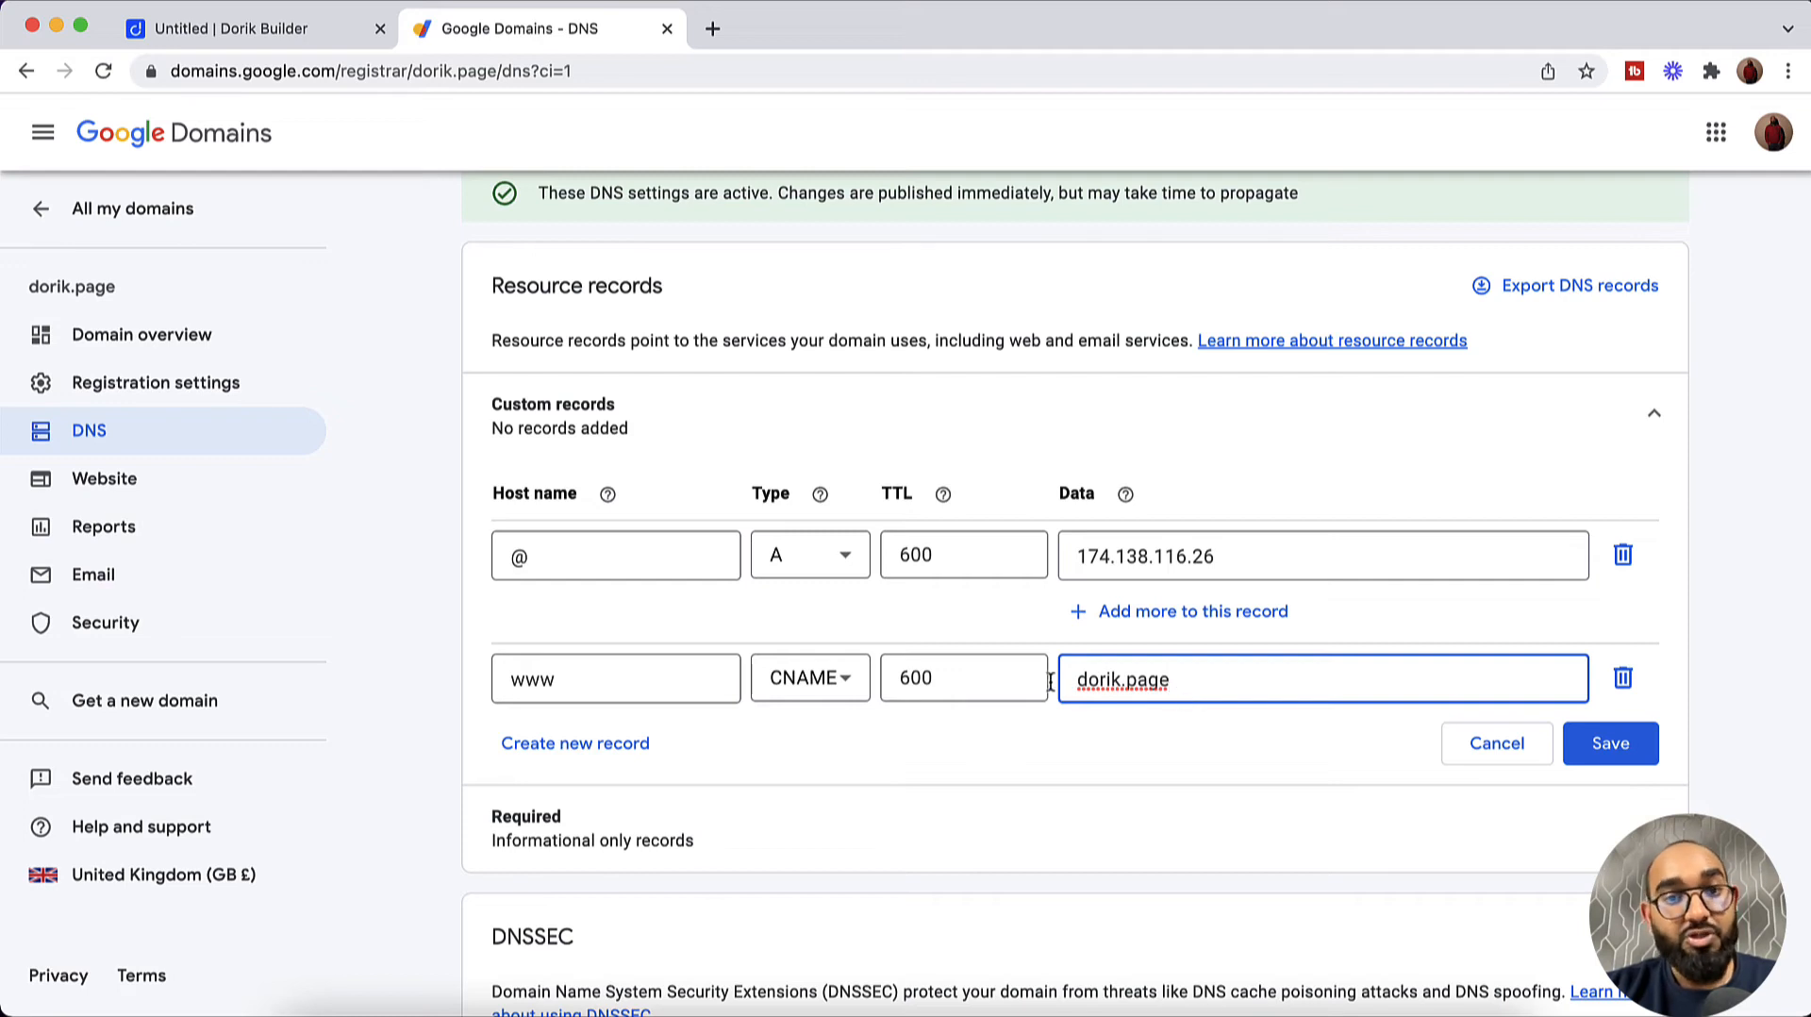
left_click(1115, 724)
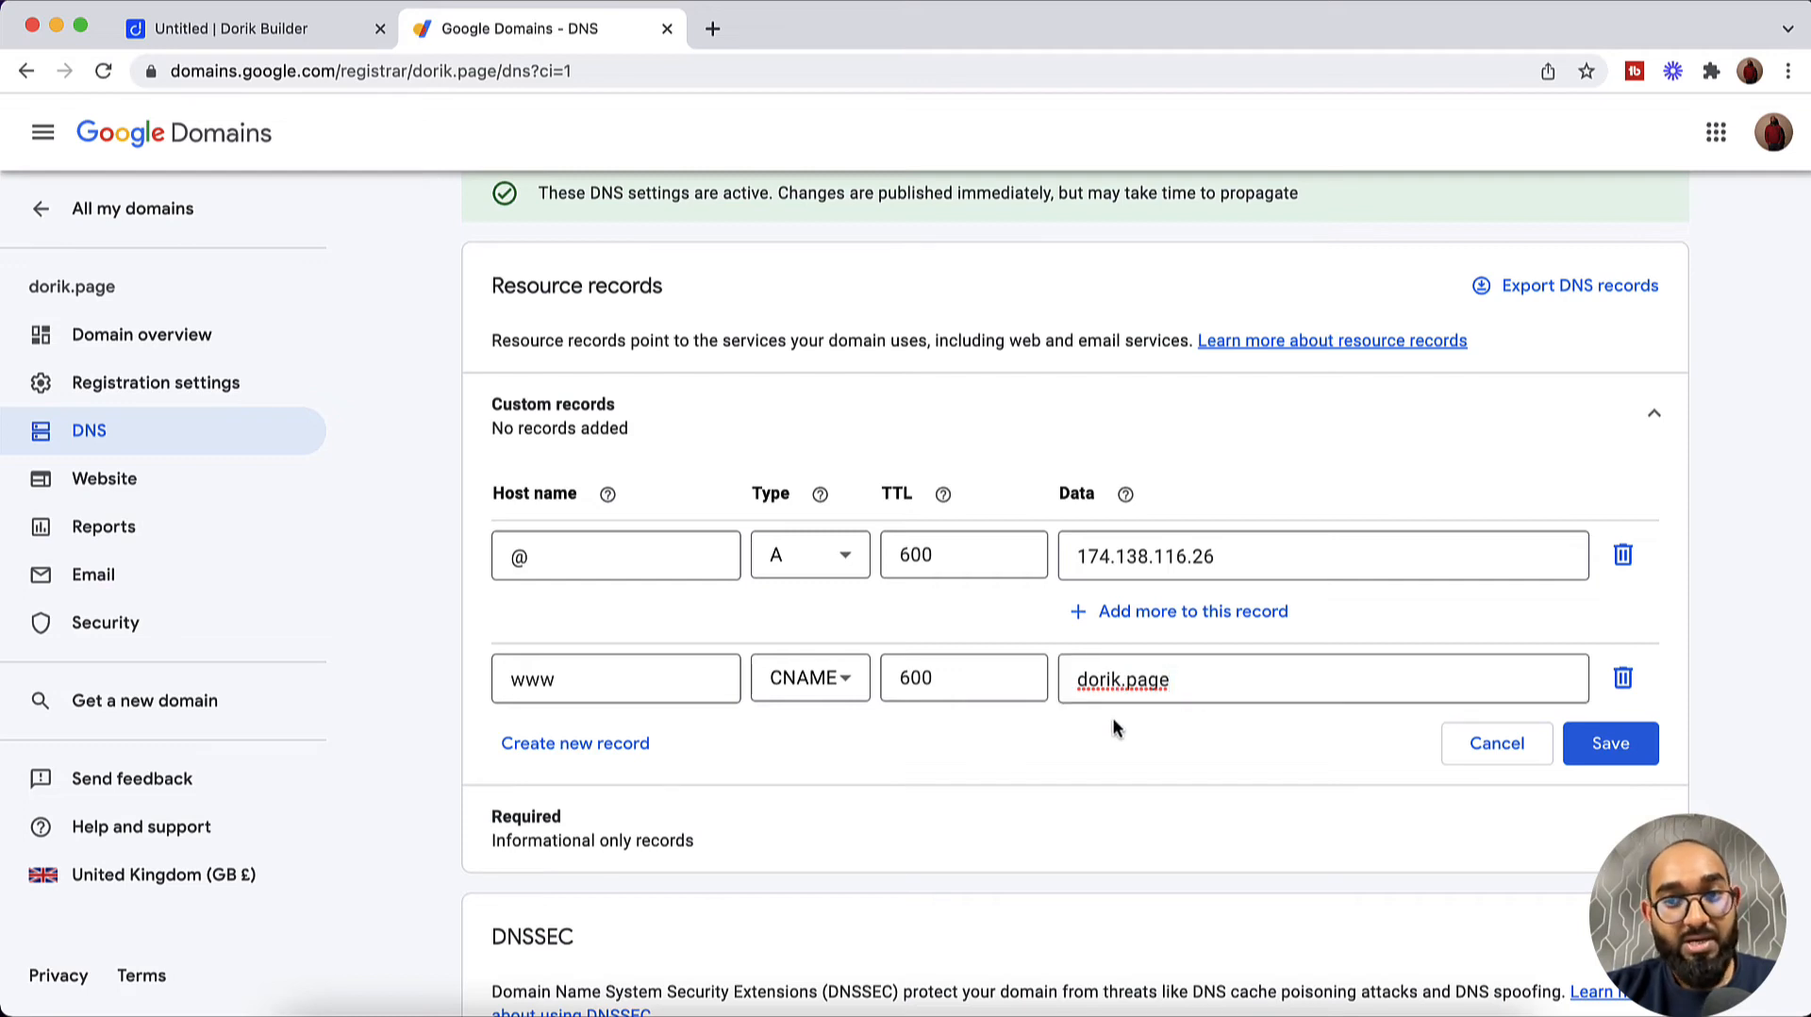
Step: Clear the host name of the A record and save the custom records
left_click(1613, 745)
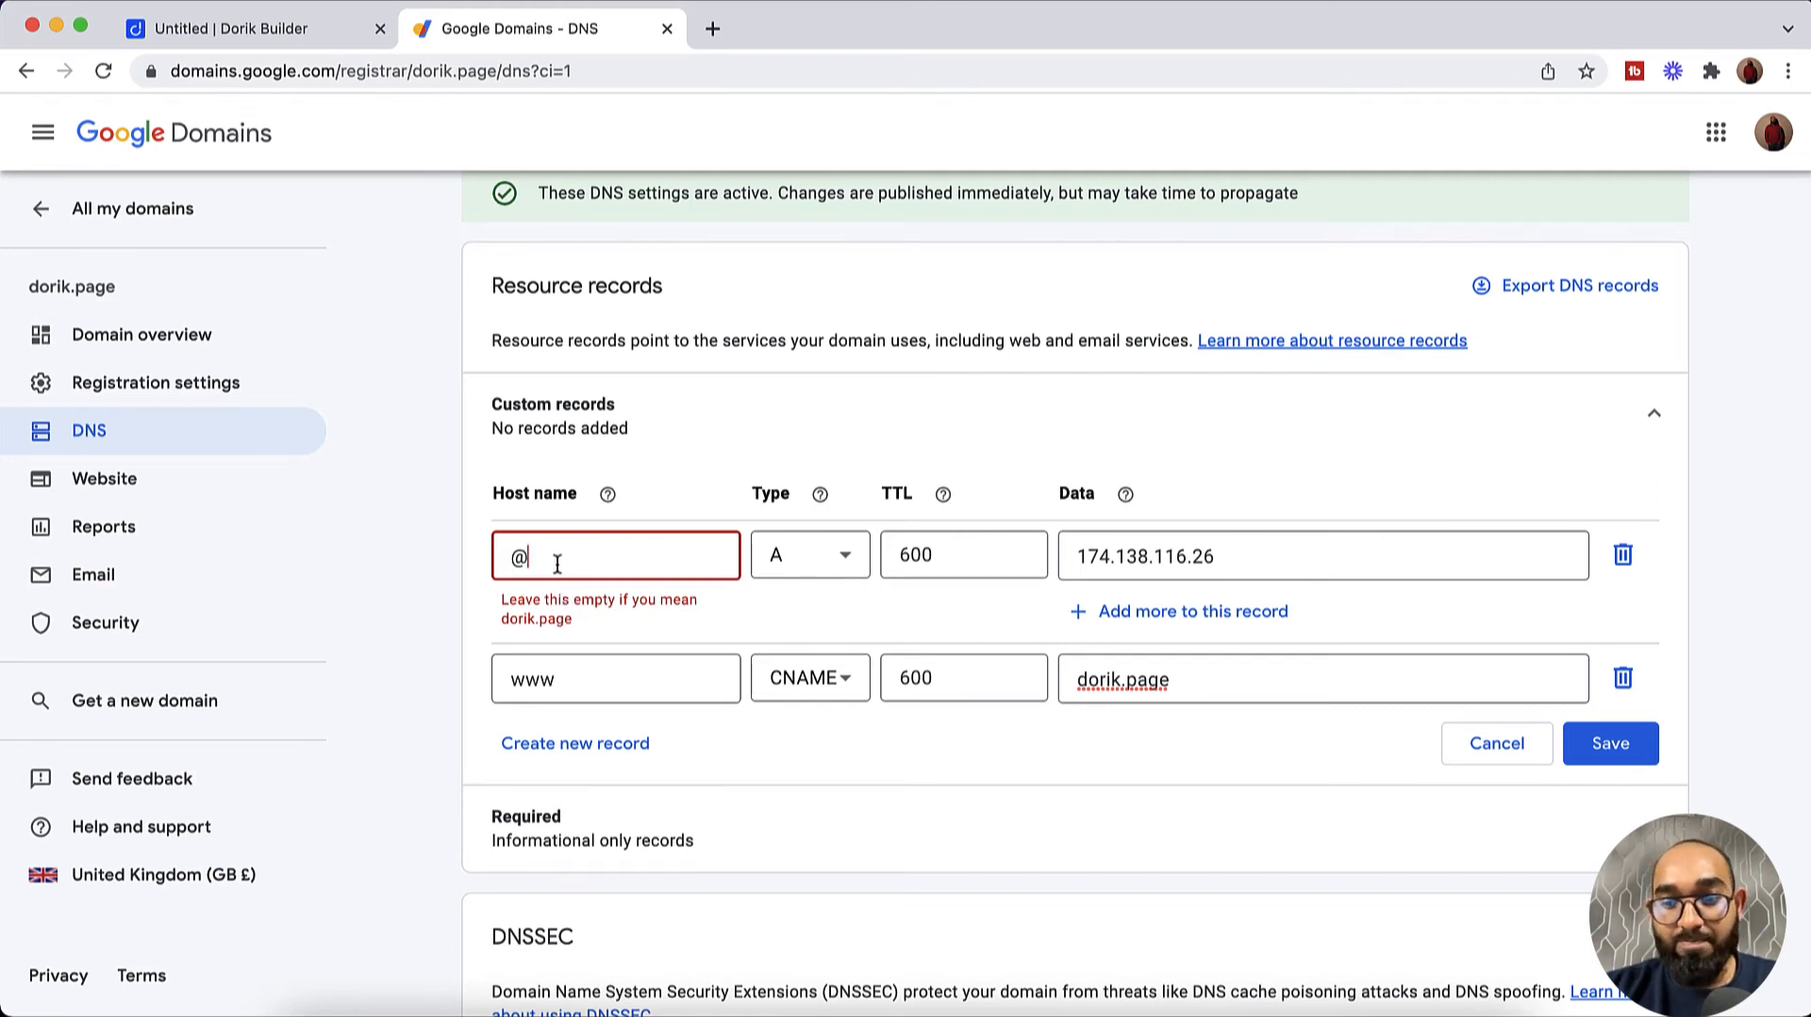
key("BackSpace")
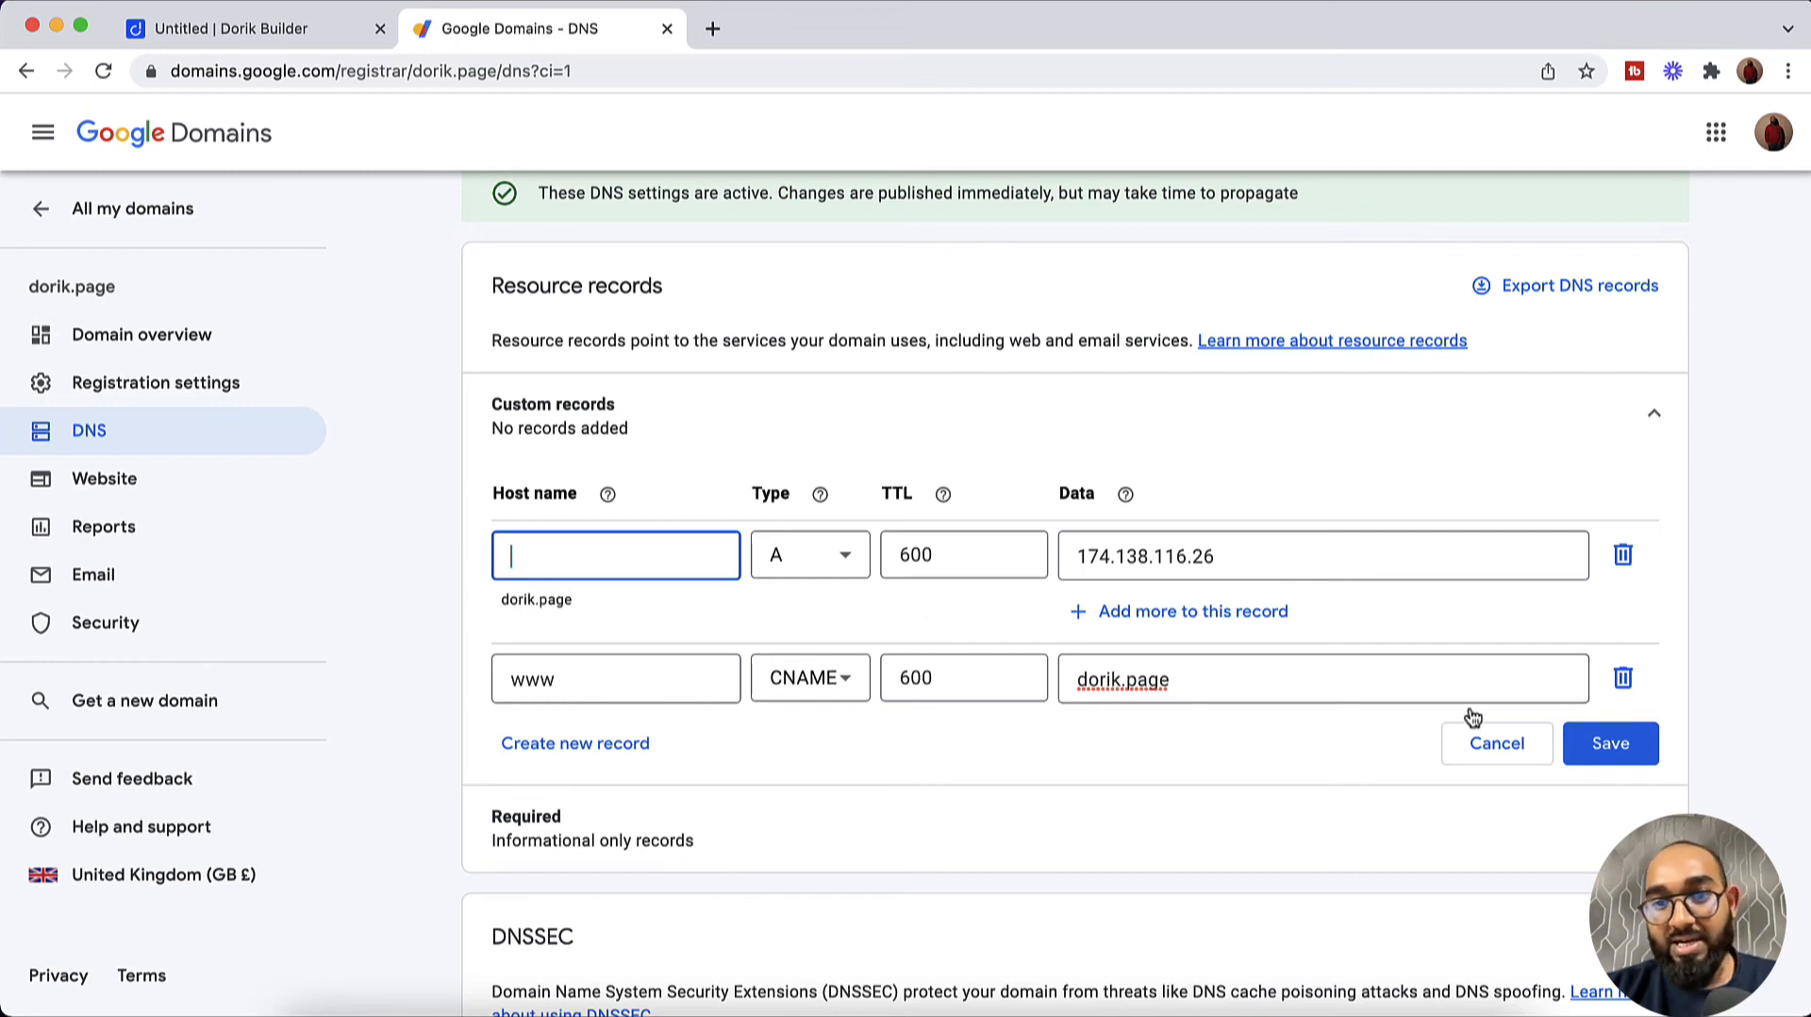
left_click(1636, 747)
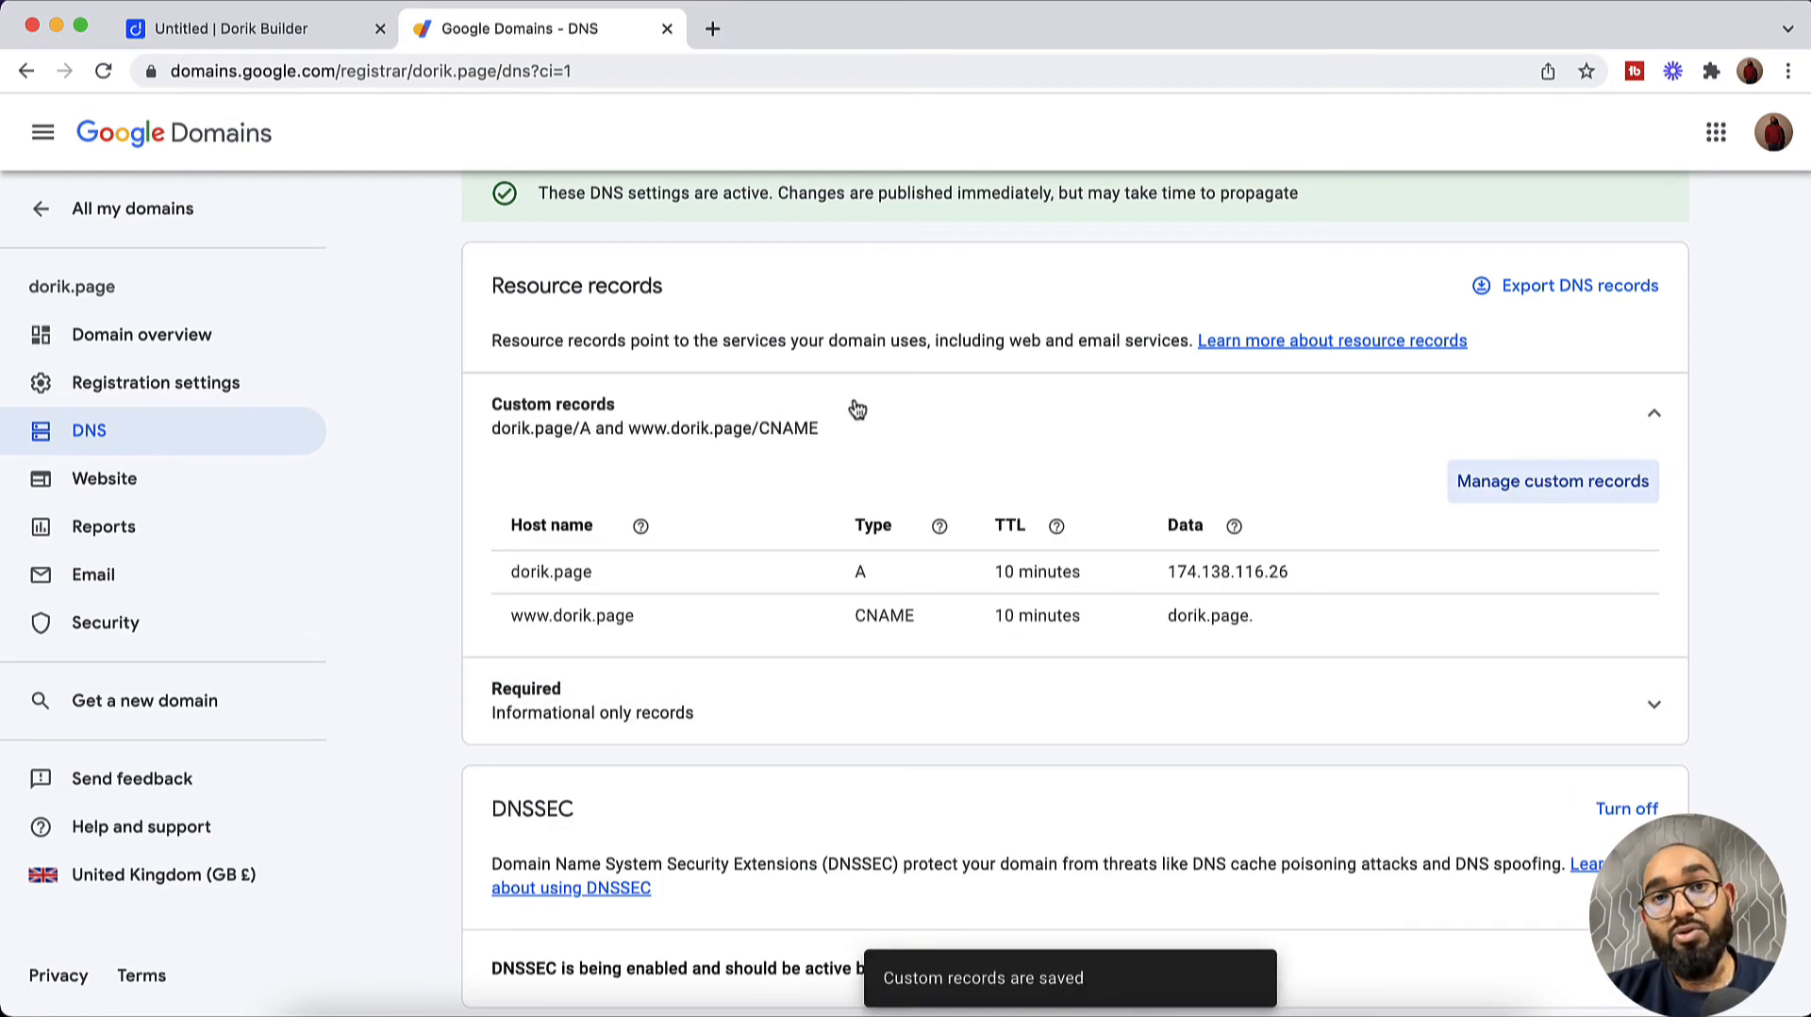
Step: Return to Dorik, publish the site to the custom domain dorik.page, and open the published site
left_click(308, 43)
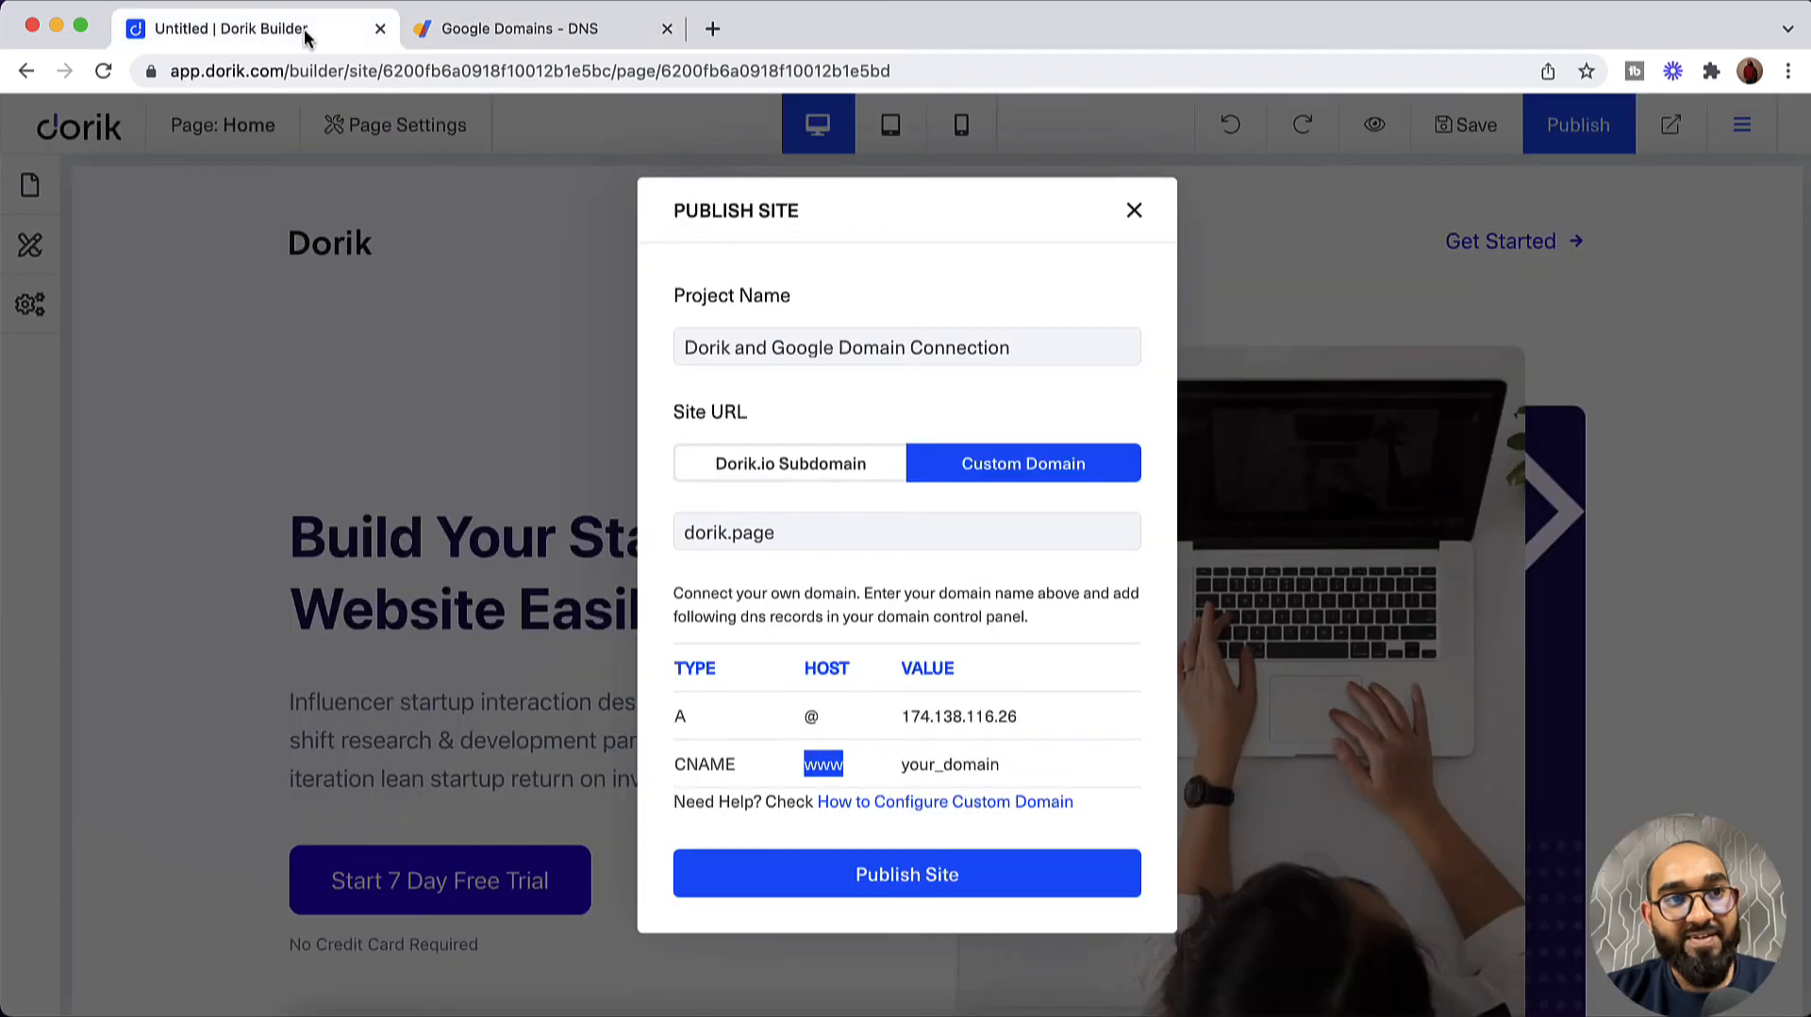
left_click(812, 565)
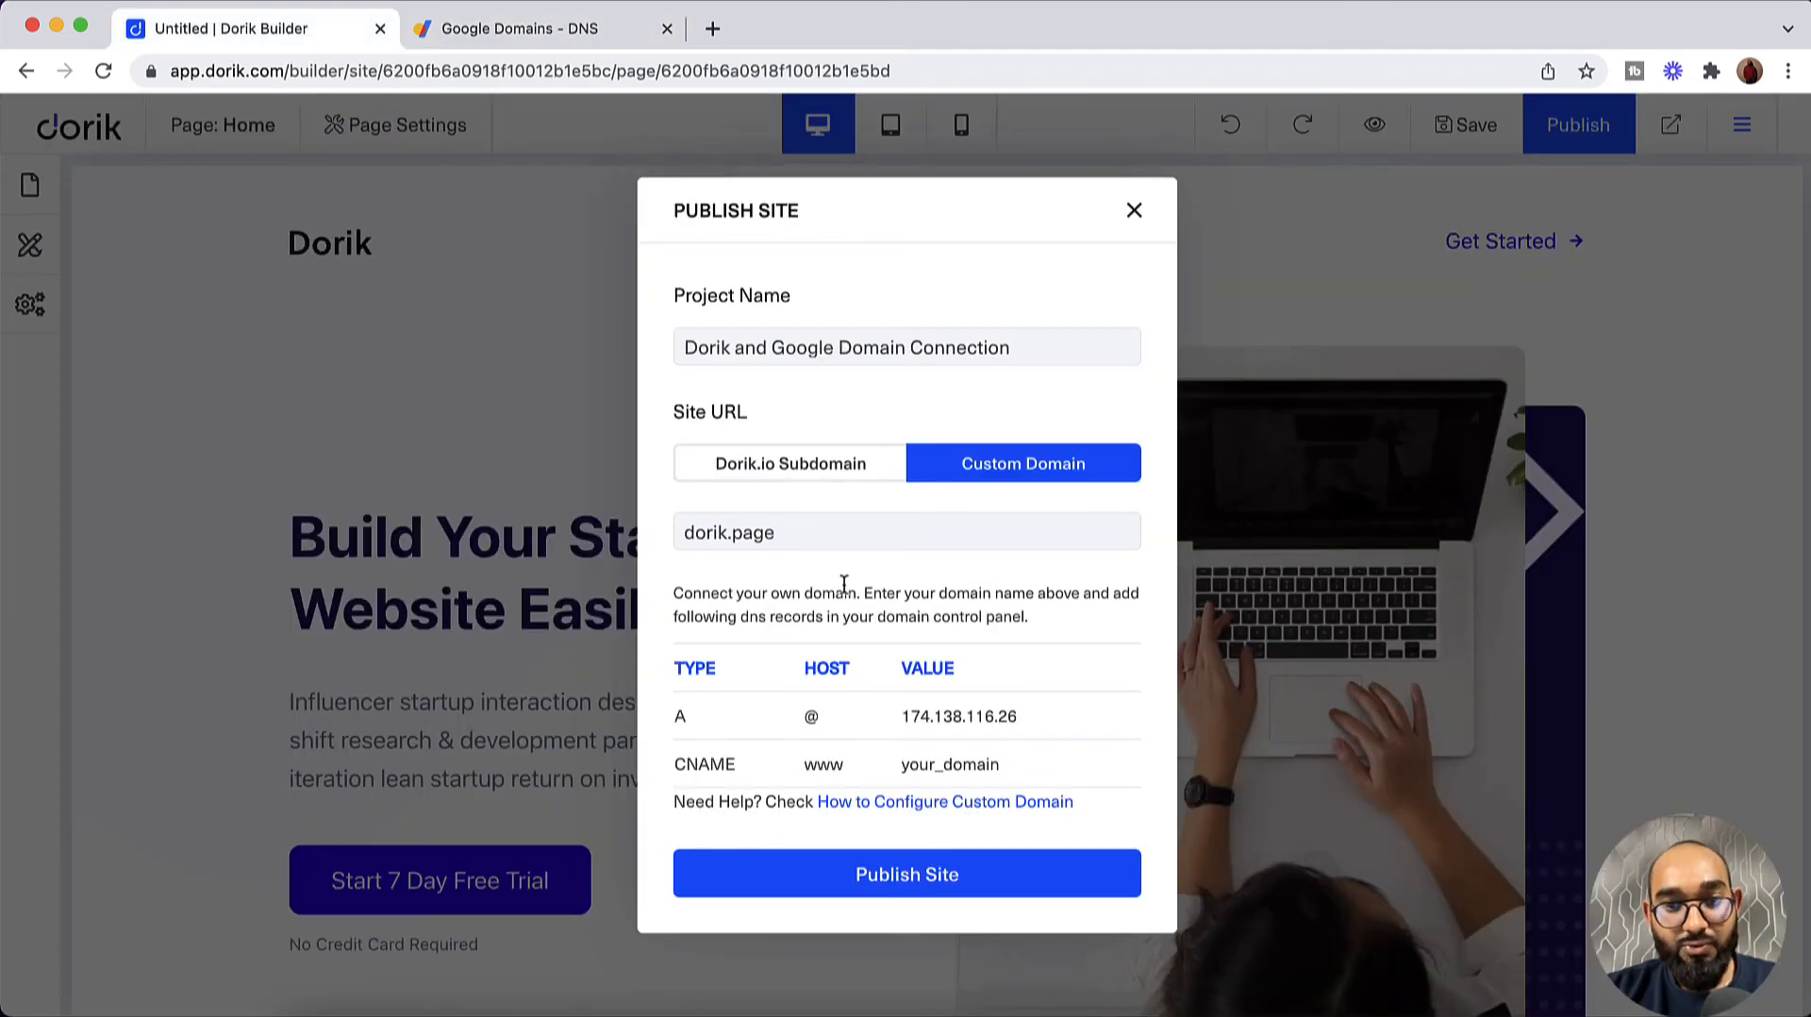
left_click(905, 891)
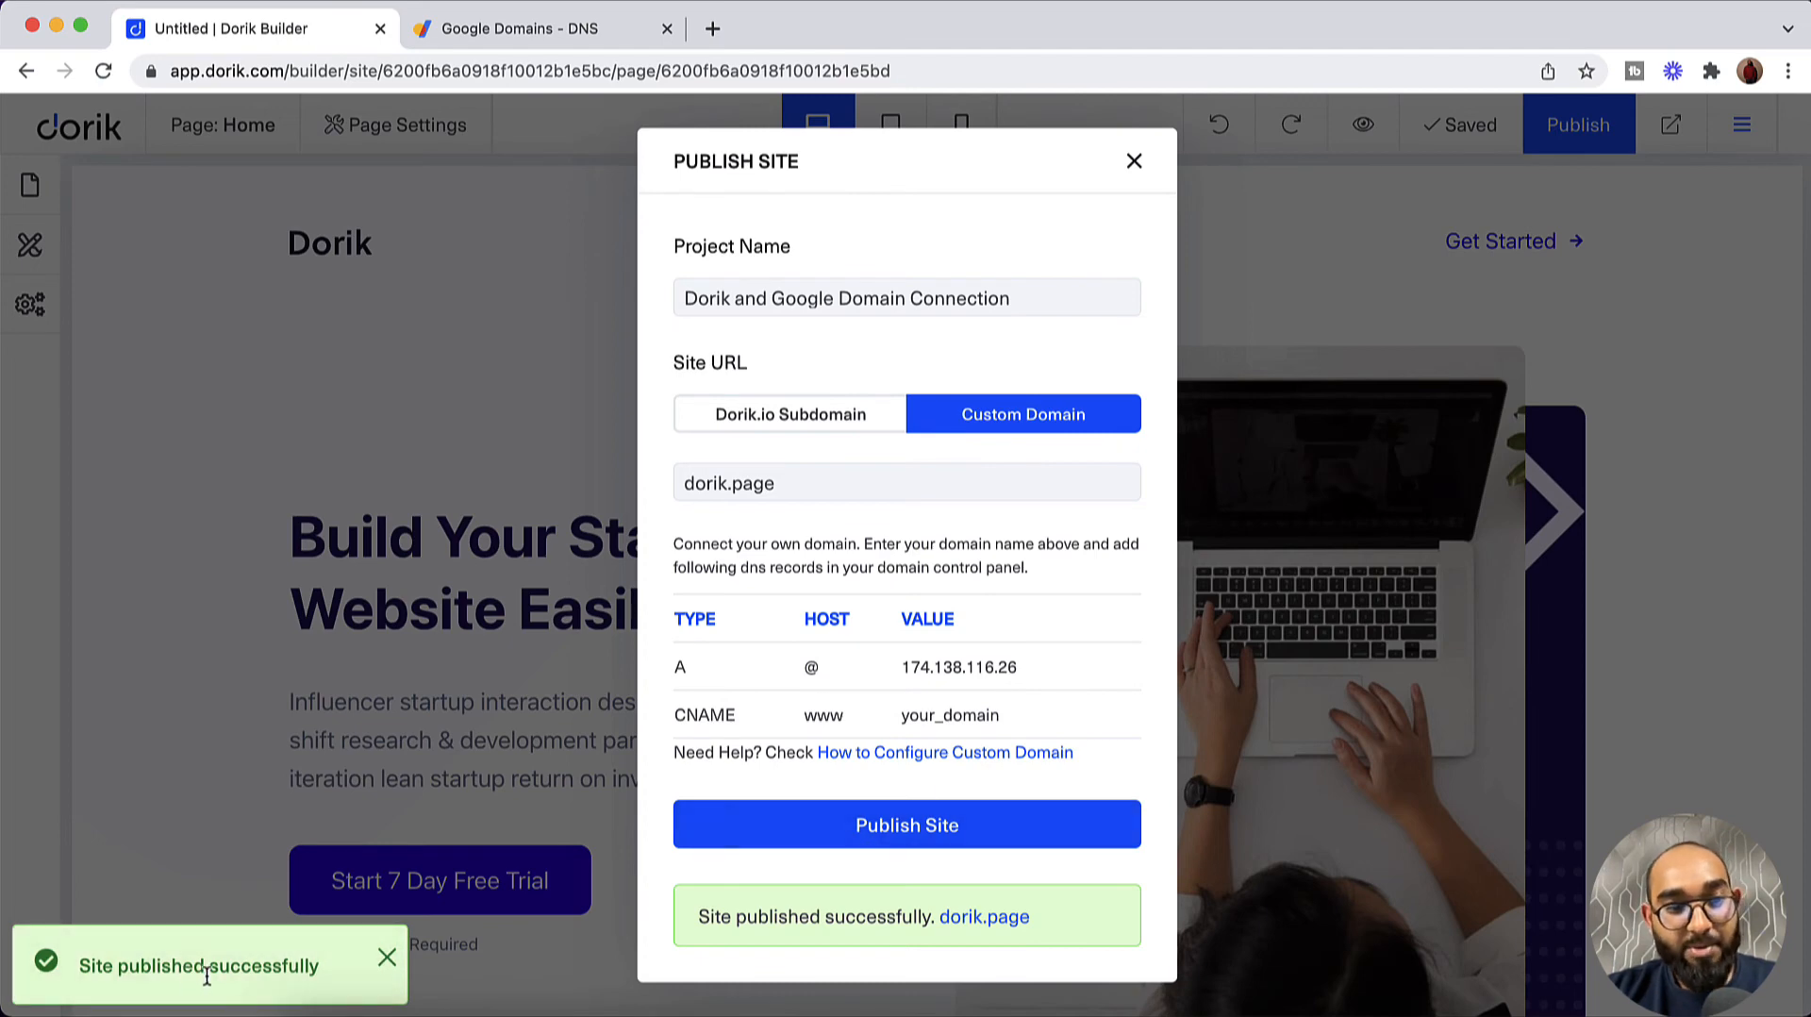
left_click(983, 919)
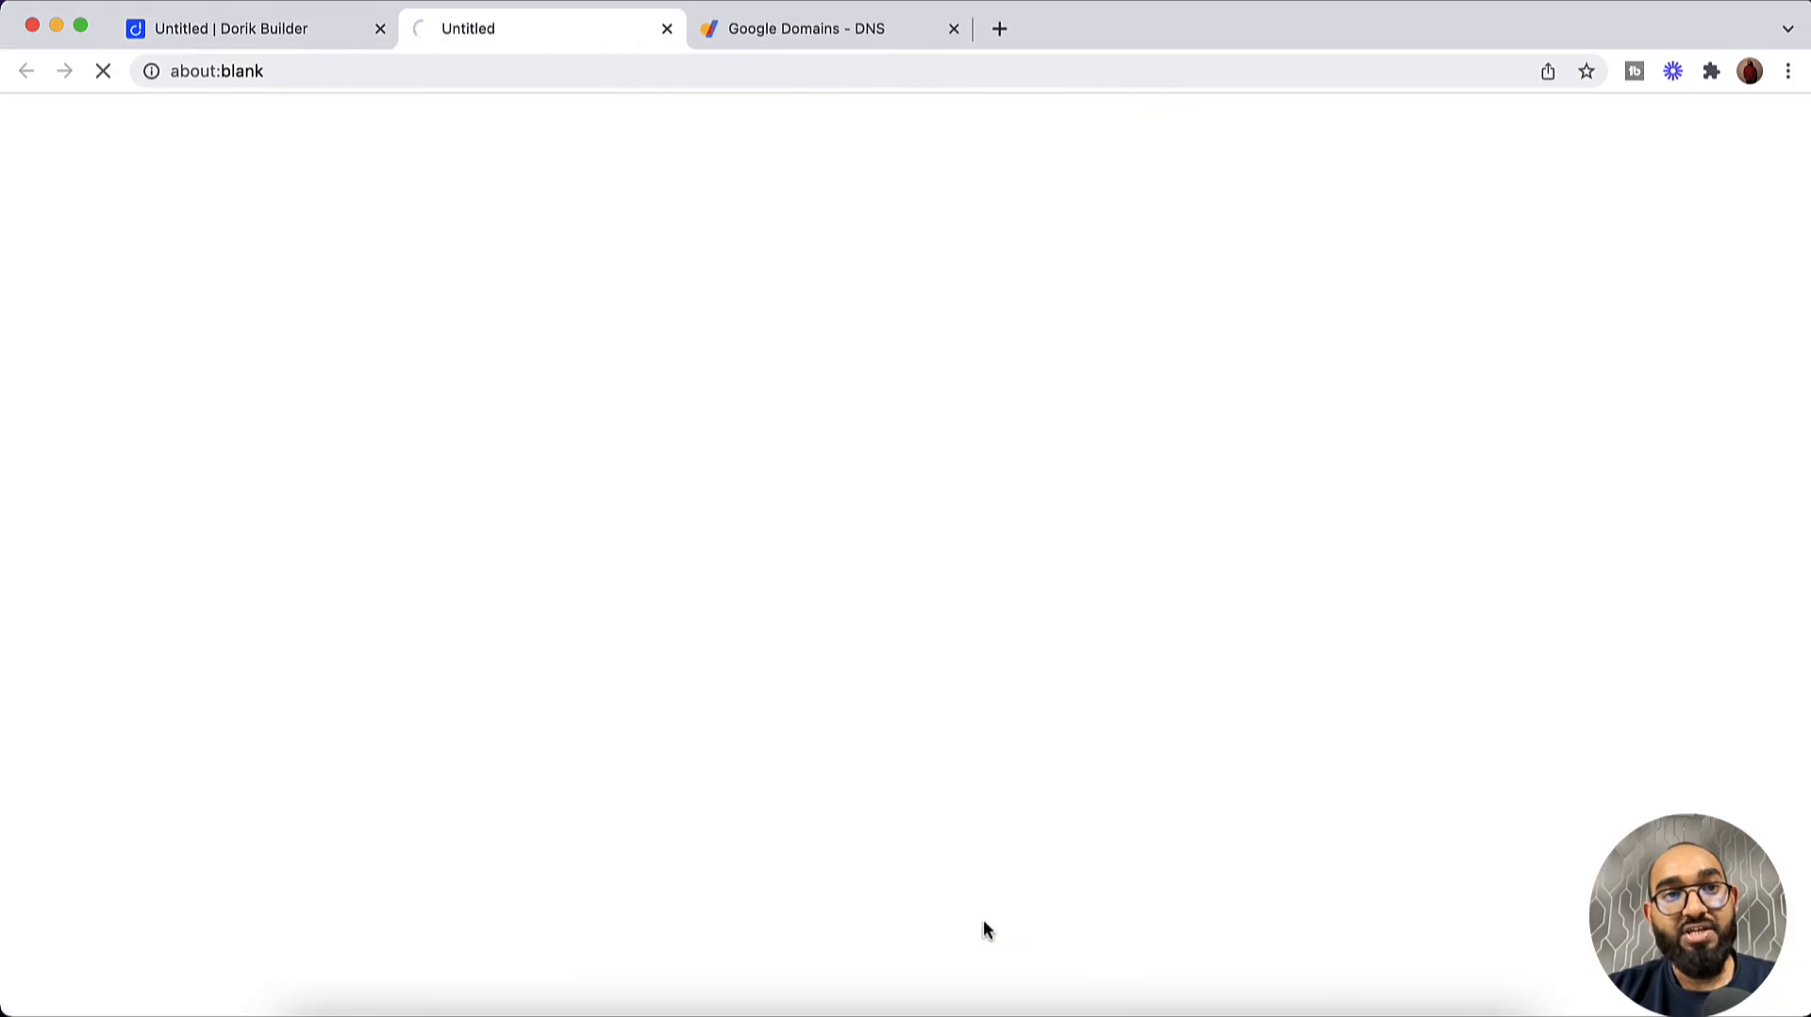